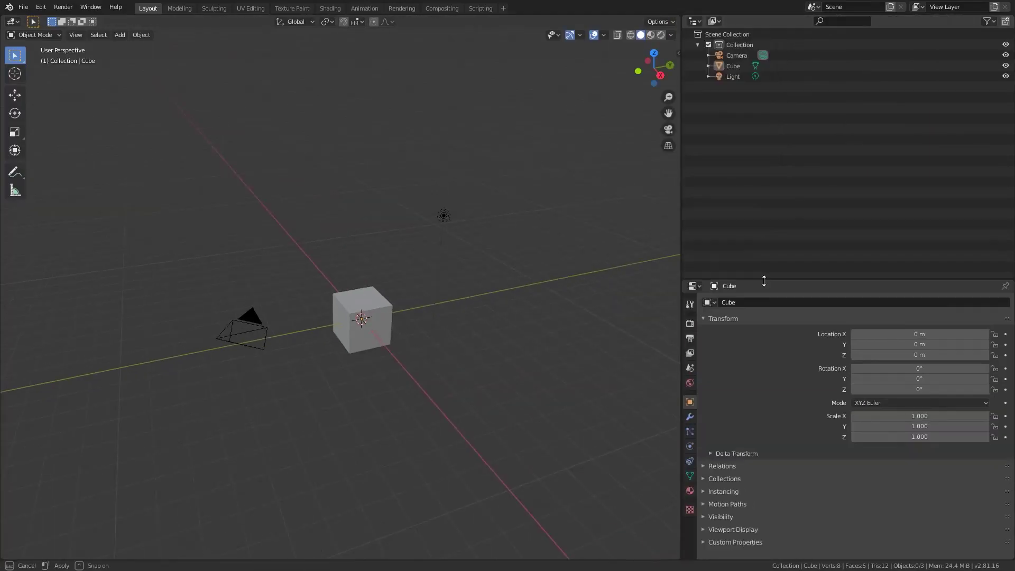
# Clear the default scene and flatten a new cube into a wide, thin base slab.
pyautogui.press('a')
pyautogui.press('Delete')
pyautogui.hotkey('shift', 'a')
pyautogui.click(541, 293)
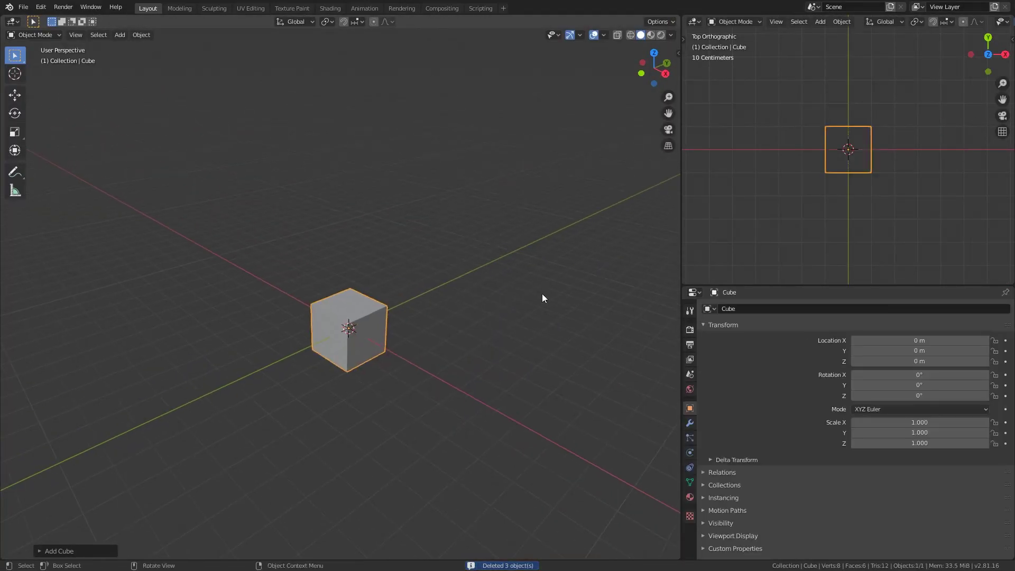
pyautogui.press('s')
pyautogui.hotkey('shift', 'z')
pyautogui.click(369, 341)
pyautogui.press('s')
pyautogui.press('y')
pyautogui.moveTo(445, 310); pyautogui.dragTo(477, 283, button='middle')
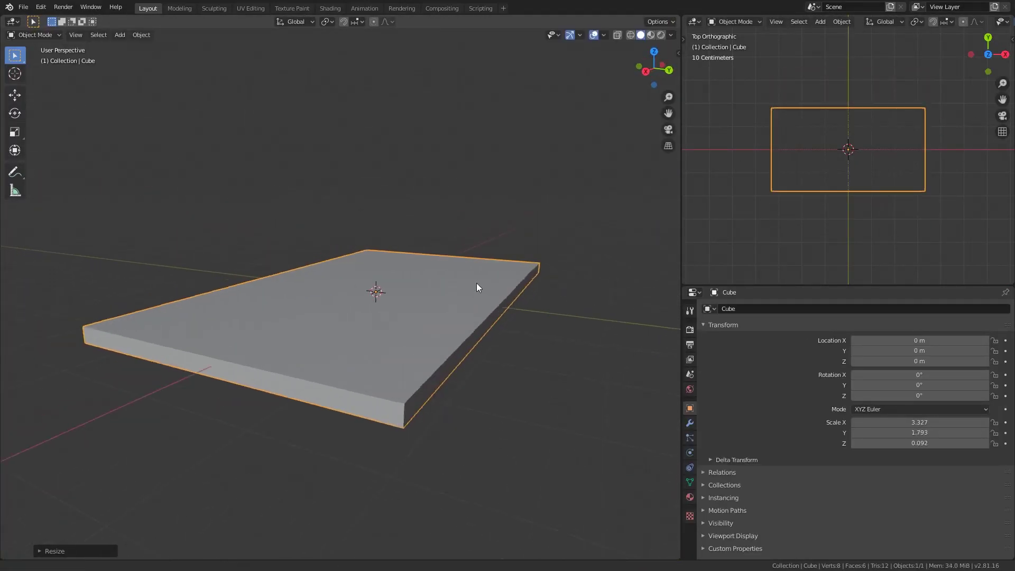
# Extrude the slab's top face into a stepped top.
pyautogui.press('Tab')
pyautogui.click(371, 317)
pyautogui.press('e')
pyautogui.click(599, 375)
pyautogui.press('Tab')
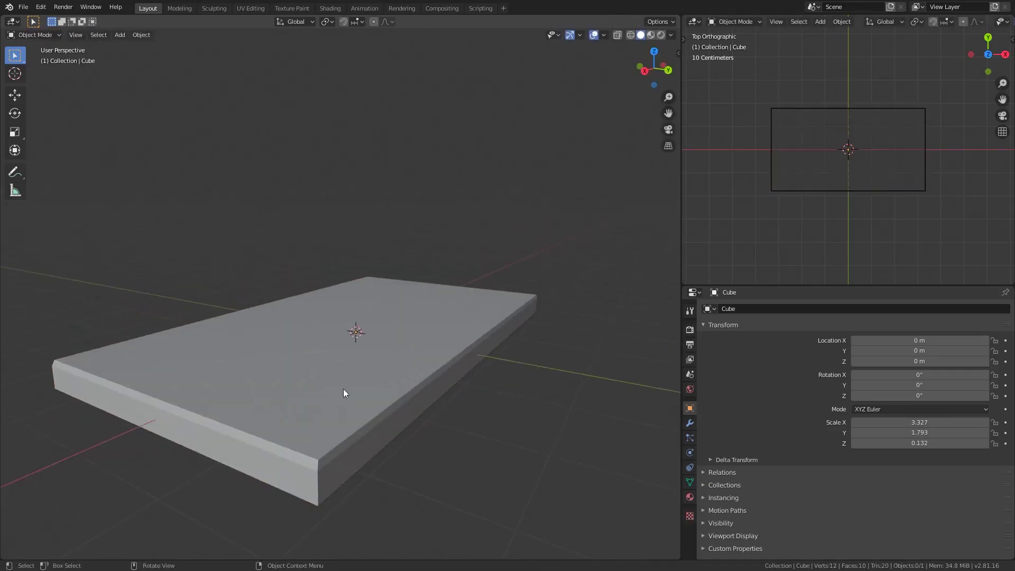
# Add a thin cube post at a slab corner, raised, with its origin centred.
pyautogui.hotkey('shift', 'a')
pyautogui.click(390, 367)
pyautogui.press('s')
pyautogui.press('g')
pyautogui.press('z')
pyautogui.click(334, 320)
pyautogui.moveTo(333, 320); pyautogui.dragTo(441, 364, button='middle')
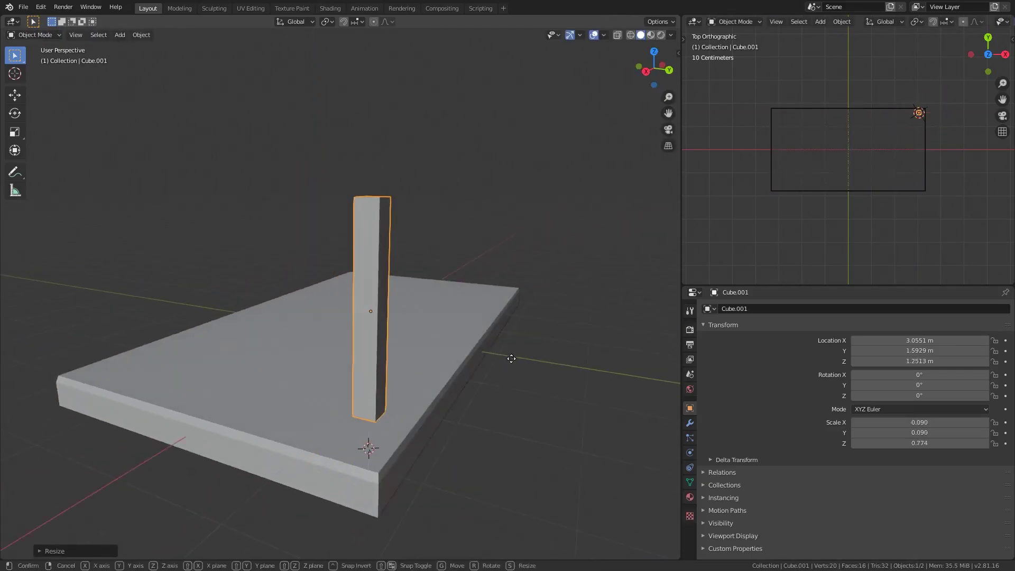
pyautogui.press('Tab')
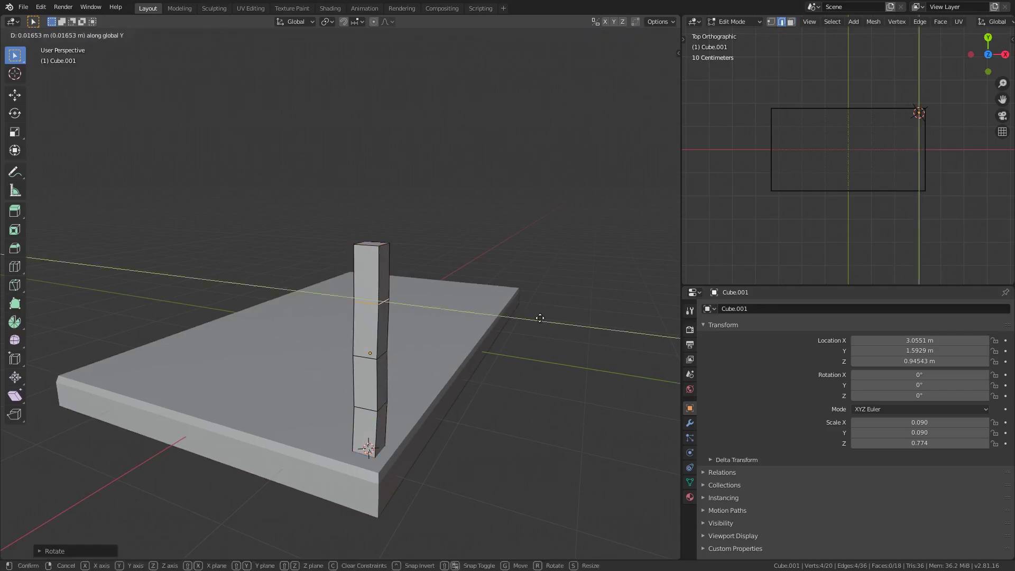
pyautogui.click(540, 317)
pyautogui.press('Tab')
pyautogui.rightClick(378, 339)
pyautogui.click(526, 339)
# Give the post a Mirror modifier on both X and Y.
pyautogui.click(690, 423)
pyautogui.click(855, 308)
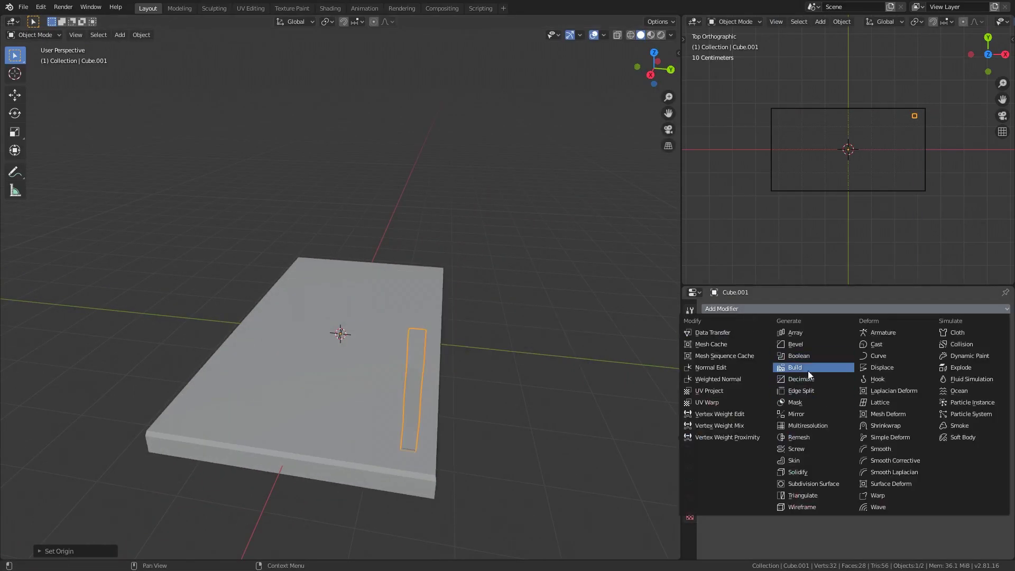
pyautogui.click(796, 414)
pyautogui.click(710, 377)
# Move the four mirrored posts inward to sit near the slab corners.
pyautogui.click(440, 354)
pyautogui.moveTo(440, 354)
pyautogui.mouseDown(button='middle')
pyautogui.moveTo(618, 351)
pyautogui.moveTo(198, 322)
pyautogui.mouseUp(button='middle')
pyautogui.click(198, 322)
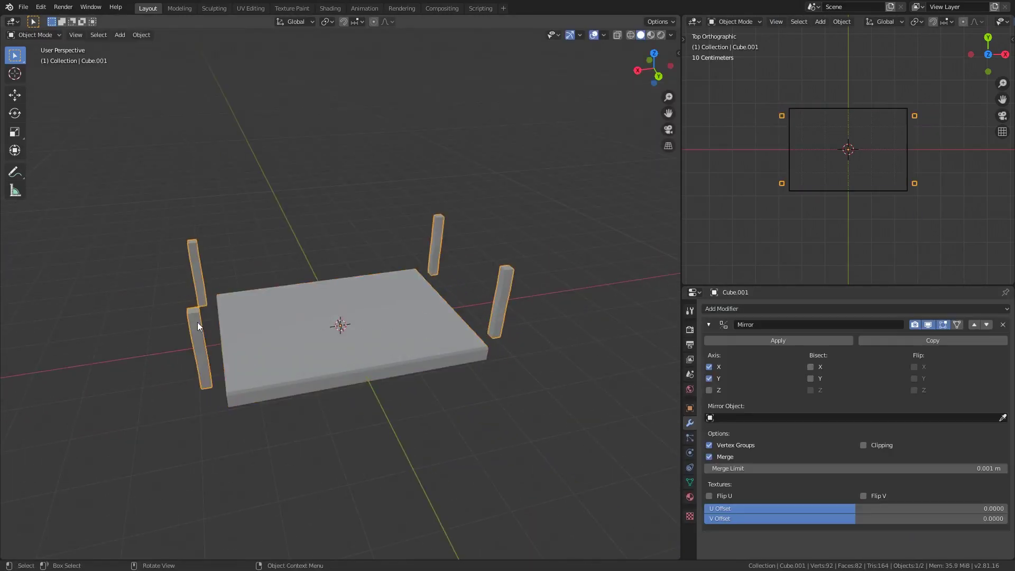
pyautogui.click(254, 338)
pyautogui.moveTo(254, 338)
pyautogui.mouseDown(button='middle')
pyautogui.moveTo(376, 376)
pyautogui.moveTo(360, 364)
pyautogui.moveTo(398, 341)
pyautogui.mouseUp(button='middle')
pyautogui.click(373, 360)
pyautogui.press('Tab')
# Add a plane and scale it into a thin strip lying over the posts.
pyautogui.hotkey('shift', 'a')
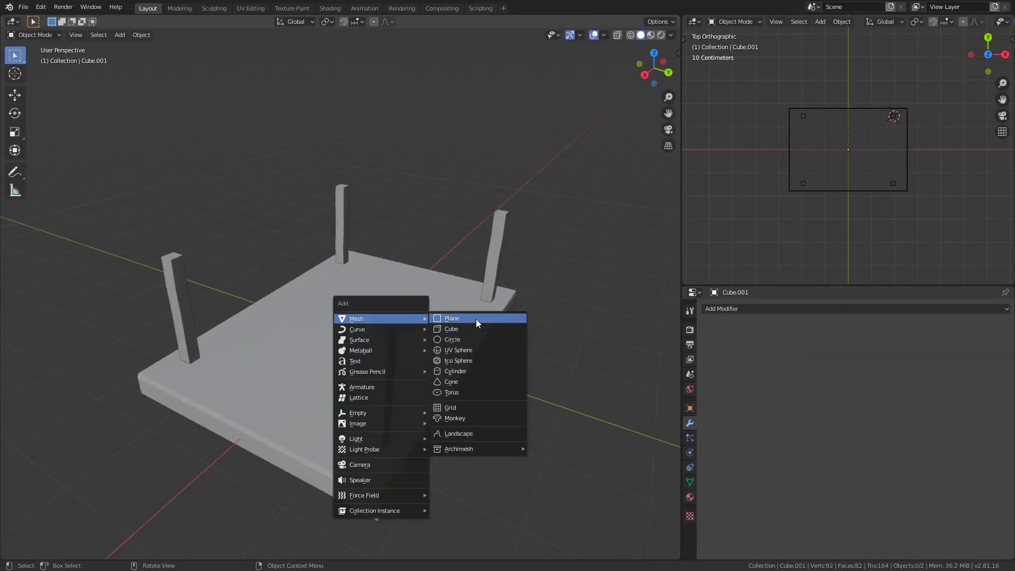
pyautogui.click(476, 319)
pyautogui.press('s')
pyautogui.press('x')
pyautogui.press('Return')
pyautogui.press('g')
pyautogui.press('y')
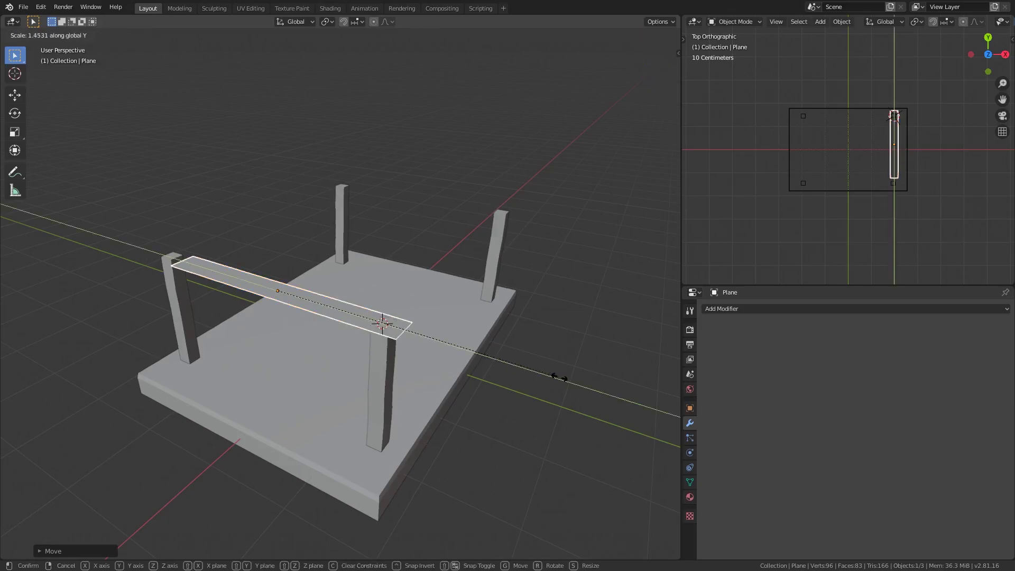
pyautogui.click(551, 376)
pyautogui.moveTo(550, 376)
pyautogui.mouseDown(button='middle')
pyautogui.moveTo(557, 307)
pyautogui.moveTo(246, 338)
pyautogui.moveTo(350, 360)
pyautogui.mouseUp(button='middle')
# Duplicate the strip onto the opposite posts and extend its end to join them.
pyautogui.hotkey('shift', 'a')
pyautogui.hotkey('shift', 'd')
pyautogui.press('x')
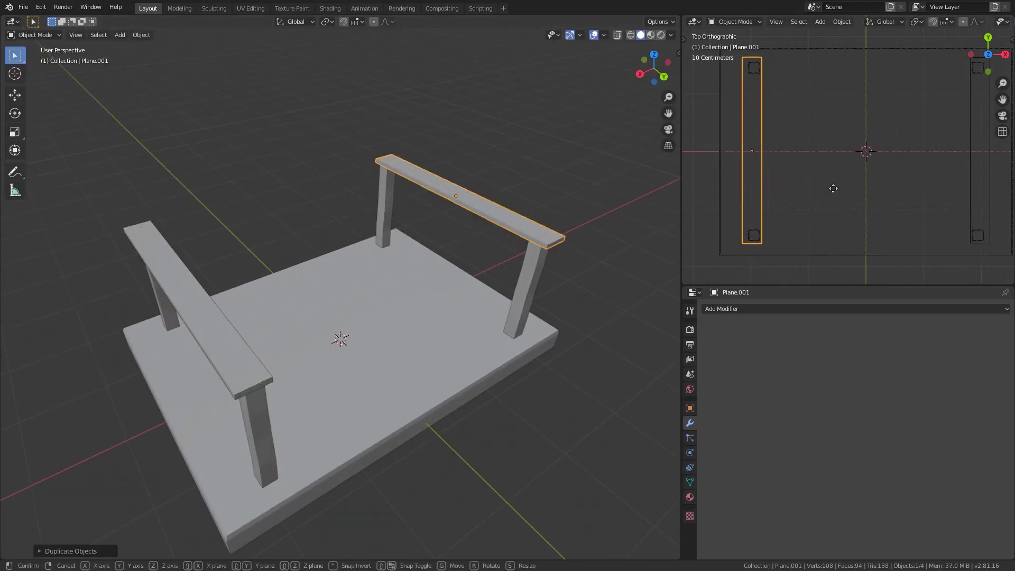
pyautogui.press('Tab')
pyautogui.scroll(2, 499, 284)
pyautogui.hotkey('ctrl', 'r')
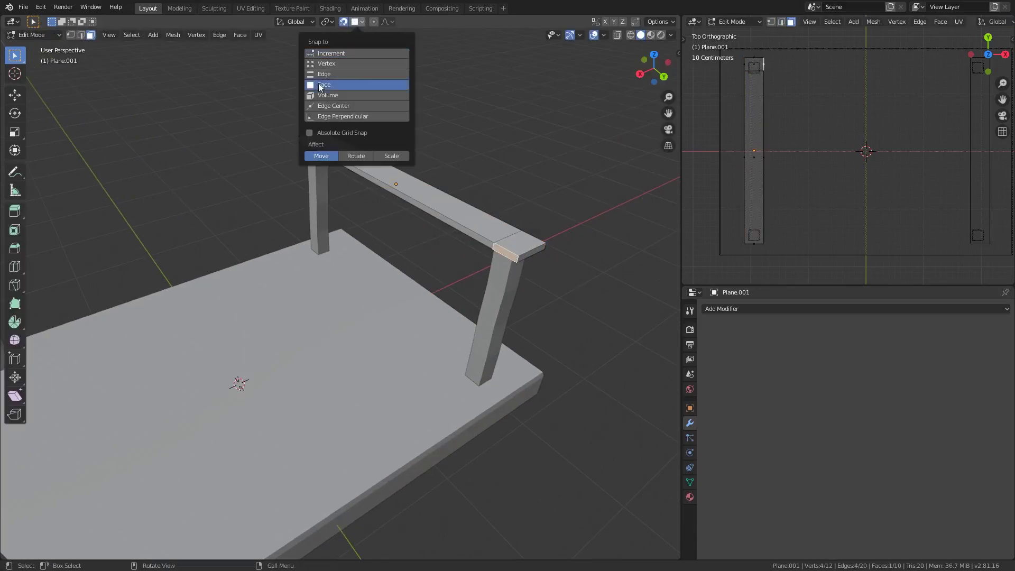
pyautogui.moveTo(318, 83); pyautogui.dragTo(288, 237, button='middle')
pyautogui.click(351, 230)
pyautogui.moveTo(352, 229); pyautogui.dragTo(493, 270, button='middle')
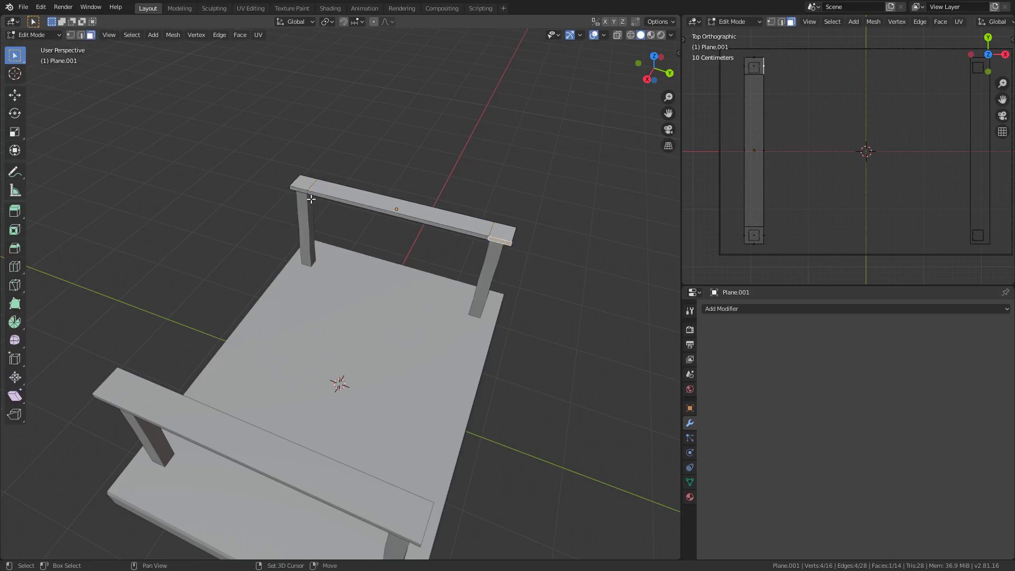
# Snap the frame closed and merge its overlapping corner vertices by distance.
pyautogui.moveTo(312, 199); pyautogui.dragTo(338, 159, button='middle')
pyautogui.click(357, 21)
pyautogui.click(359, 71)
pyautogui.scroll(-2, 508, 231)
pyautogui.press('a')
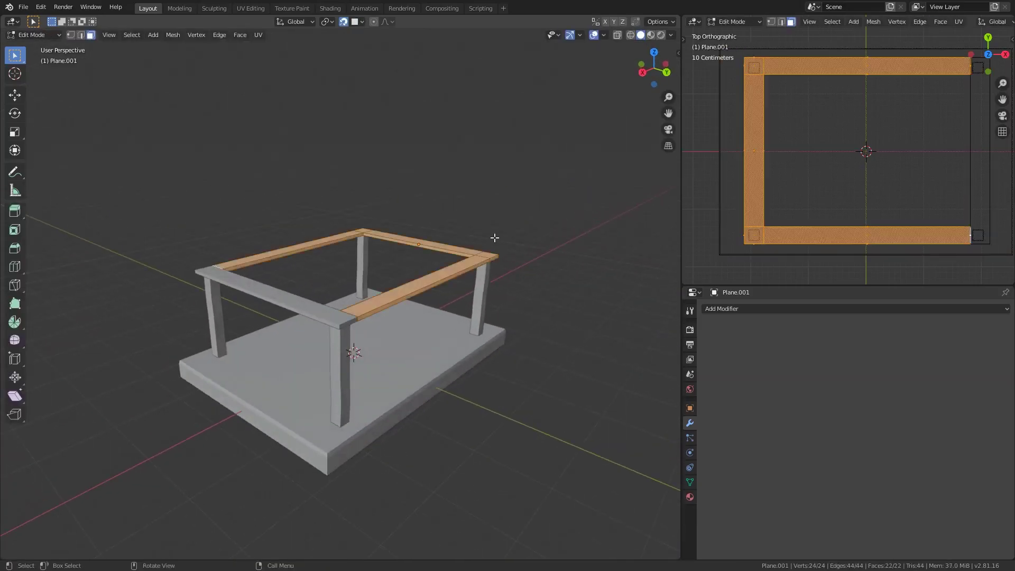
pyautogui.hotkey('alt', 'm')
pyautogui.click(450, 306)
pyautogui.press('Tab')
pyautogui.moveTo(449, 307)
pyautogui.mouseDown(button='middle')
pyautogui.moveTo(469, 309)
pyautogui.moveTo(353, 353)
pyautogui.mouseUp(button='middle')
# Add a plane rotated 90° upright on Y and raise it onto the base as a wall.
pyautogui.hotkey('shift', 'a')
pyautogui.click(439, 359)
pyautogui.press('r')
pyautogui.press('y')
pyautogui.press('9')
pyautogui.press('0')
pyautogui.press('Return')
pyautogui.press('KP_3')
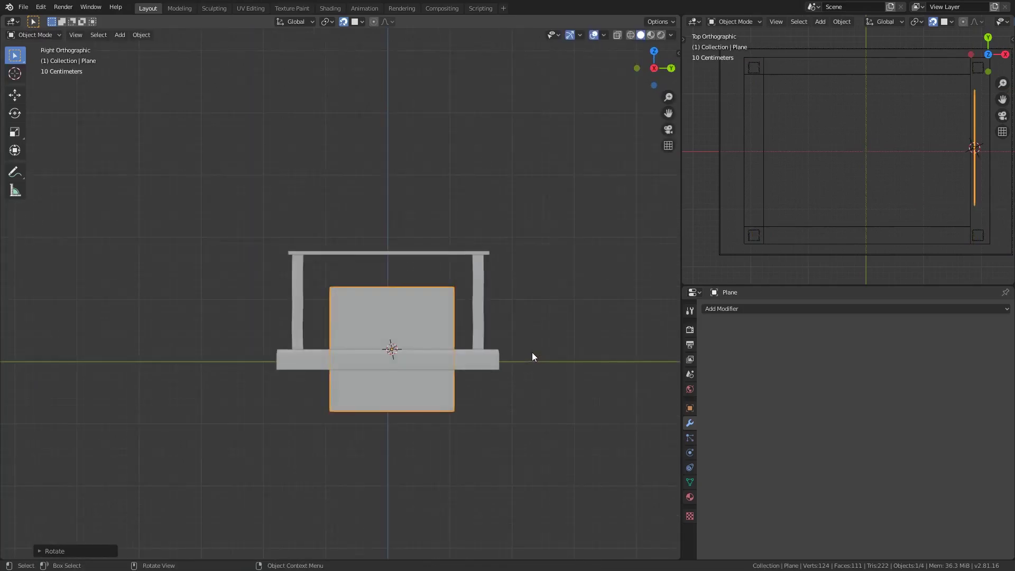
pyautogui.press('g')
pyautogui.press('z')
# Lift the wall panel's bottom edge straight up to size it.
pyautogui.press('Return')
pyautogui.press('Tab')
pyautogui.scroll(2, 404, 360)
pyautogui.click(476, 414)
pyautogui.press('g')
pyautogui.press('z')
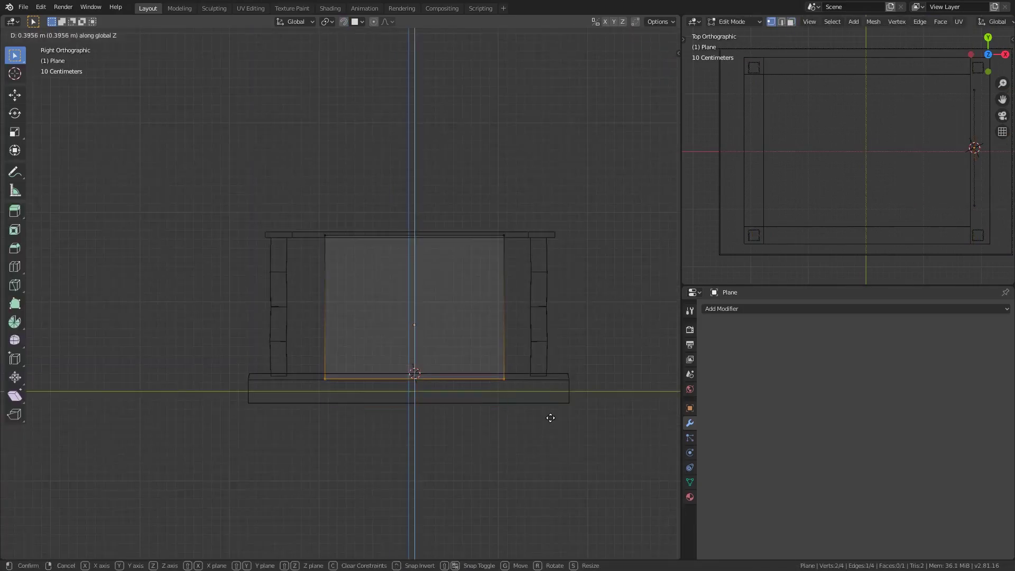
pyautogui.hotkey('shift', 'z')
pyautogui.press('Tab')
# Reset the wall's origin and duplicate it along Y to the far side.
pyautogui.moveTo(585, 320); pyautogui.dragTo(379, 332, button='middle')
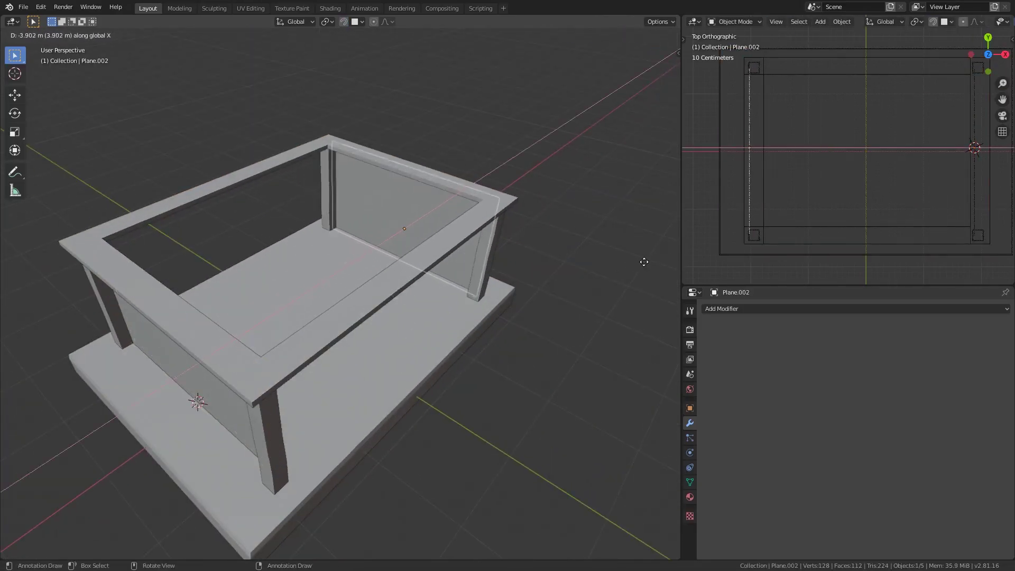
pyautogui.hotkey('ctrl', 'space')
pyautogui.scroll(-3, 620, 288)
pyautogui.rightClick(359, 288)
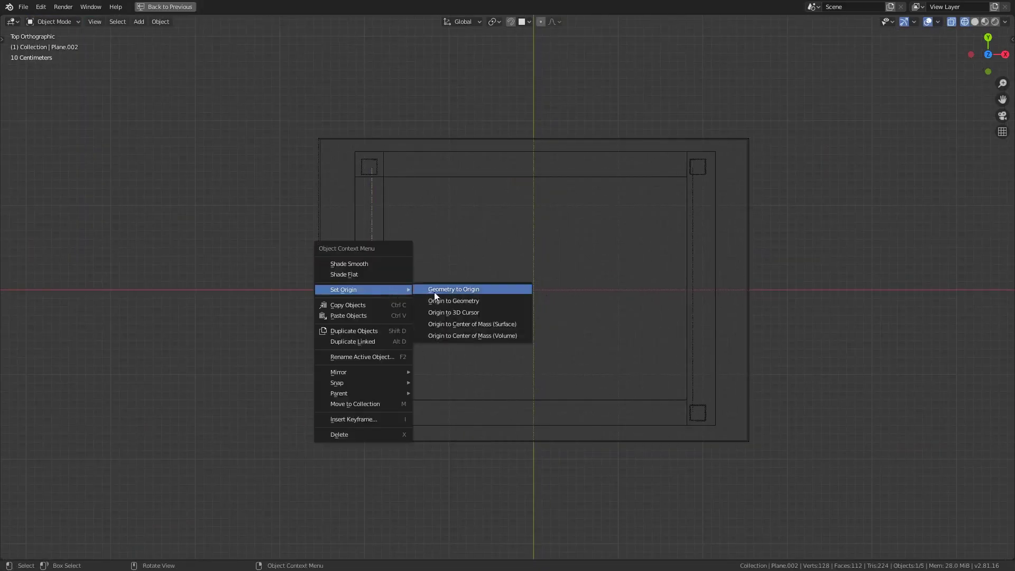
pyautogui.click(741, 348)
pyautogui.hotkey('shift', 'd')
pyautogui.press('y')
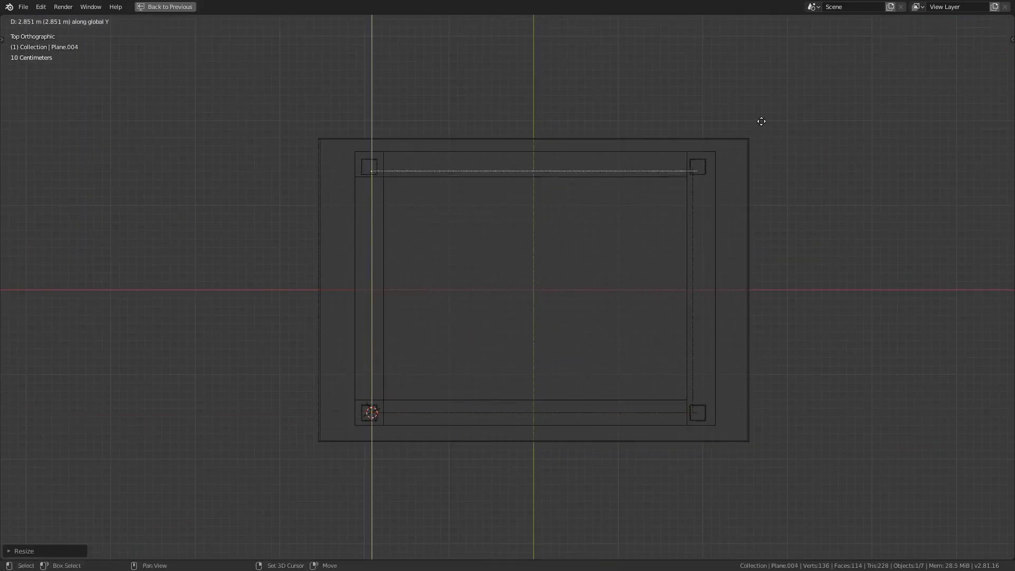
pyautogui.click(760, 120)
pyautogui.hotkey('ctrl', 'space')
pyautogui.hotkey('alt', 'a')
pyautogui.moveTo(396, 303); pyautogui.dragTo(321, 310, button='middle')
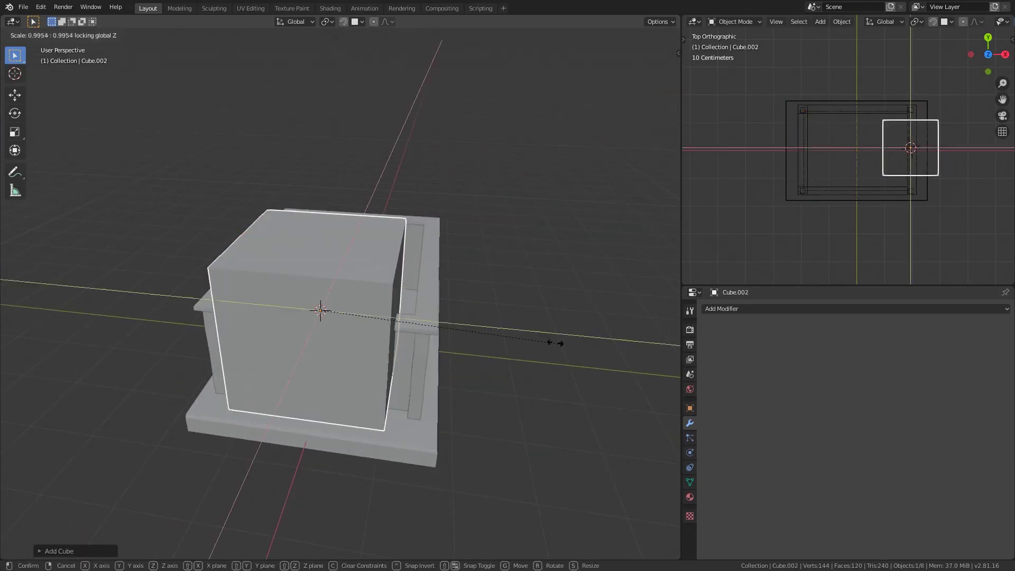
# Shape the roof plank's edges with proportional editing turned on.
pyautogui.press('Tab')
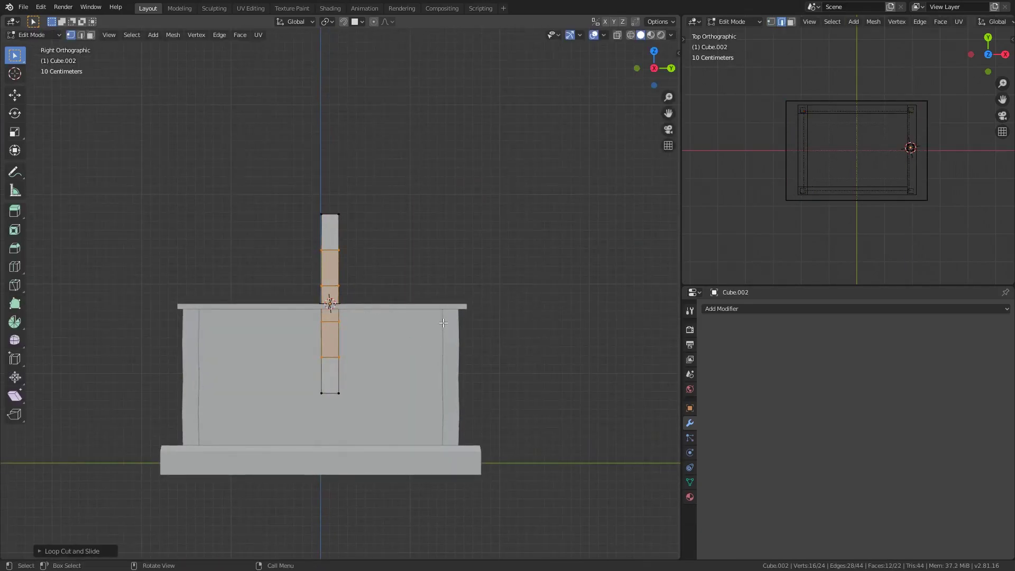
pyautogui.press('2')
pyautogui.press('o')
pyautogui.moveTo(443, 322); pyautogui.dragTo(425, 344, button='middle')
pyautogui.press('Tab')
pyautogui.press('KP_3')
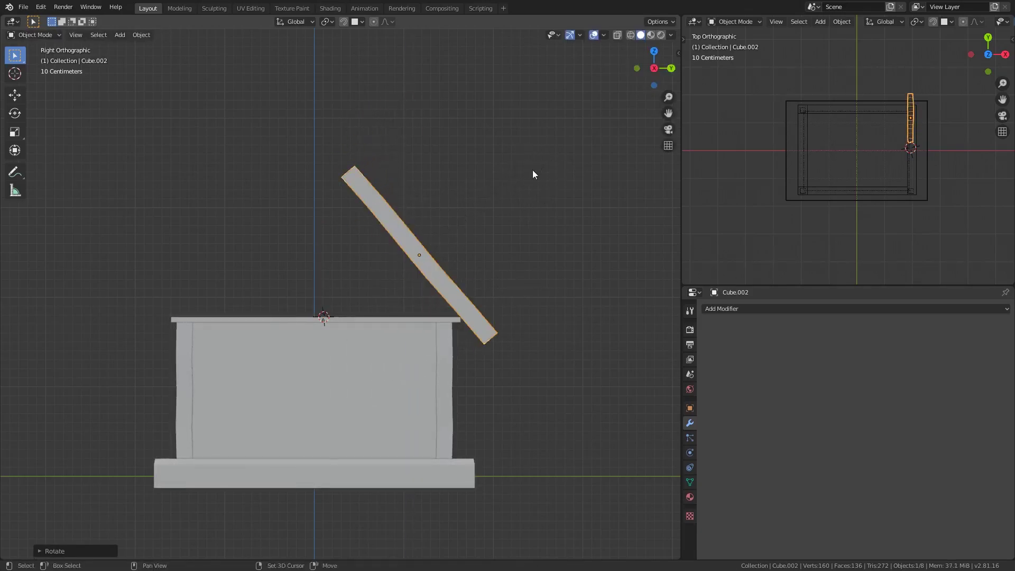
pyautogui.keyDown('shift'); pyautogui.moveTo(533, 175); pyautogui.dragTo(558, 191, button='middle'); pyautogui.keyUp('shift')
# Set the roof plank's origin at the peak and scale the plank pair along X.
pyautogui.press('g')
pyautogui.keyDown('shift'); pyautogui.rightClick(340, 190); pyautogui.keyUp('shift')
pyautogui.rightClick(340, 190)
pyautogui.click(492, 231)
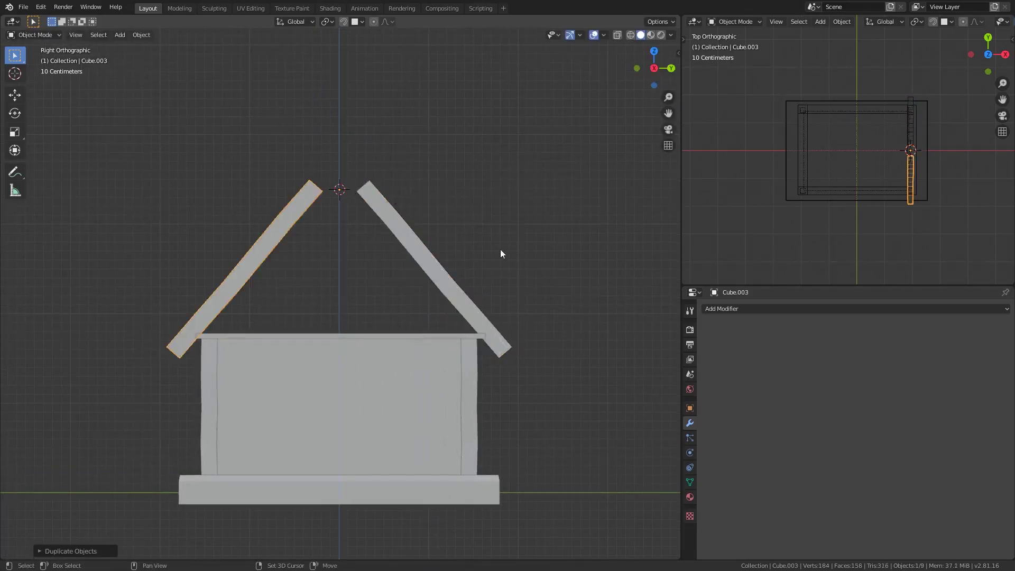
pyautogui.moveTo(500, 253)
pyautogui.mouseDown(button='middle')
pyautogui.moveTo(529, 244)
pyautogui.moveTo(437, 322)
pyautogui.moveTo(500, 275)
pyautogui.mouseUp(button='middle')
pyautogui.keyDown('shift'); pyautogui.click(499, 275); pyautogui.keyUp('shift')
pyautogui.press('s')
pyautogui.press('x')
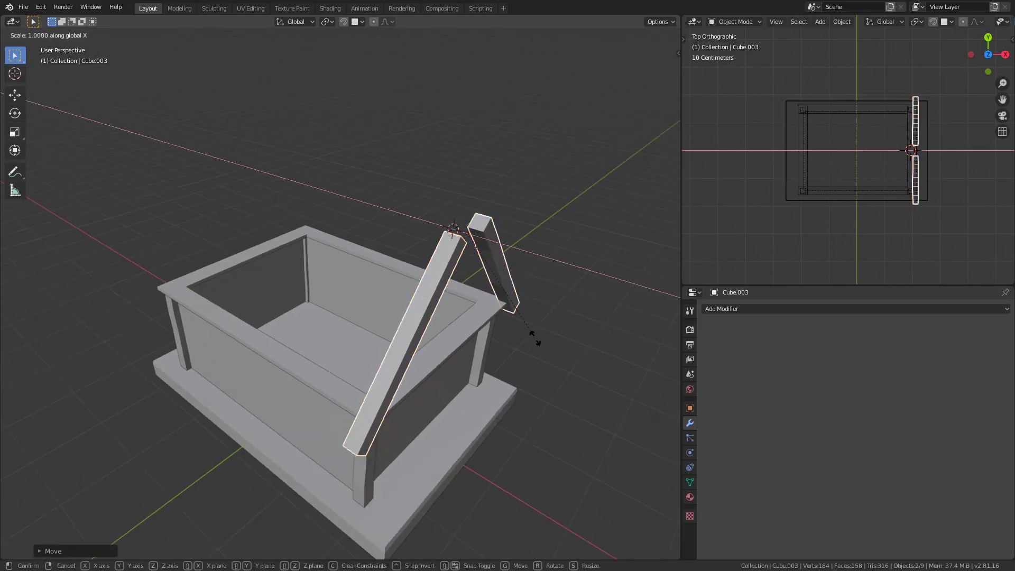
pyautogui.press('Escape')
# Refine the plank mesh and place both sloped roof planks meeting at the peak.
pyautogui.moveTo(534, 335)
pyautogui.mouseDown(button='middle')
pyautogui.moveTo(440, 325)
pyautogui.moveTo(551, 325)
pyautogui.mouseUp(button='middle')
pyautogui.press('Tab')
pyautogui.hotkey('alt', 'a')
pyautogui.moveTo(409, 379)
pyautogui.mouseDown(button='middle')
pyautogui.moveTo(483, 319)
pyautogui.moveTo(462, 290)
pyautogui.mouseUp(button='middle')
pyautogui.press('3')
pyautogui.press('Tab')
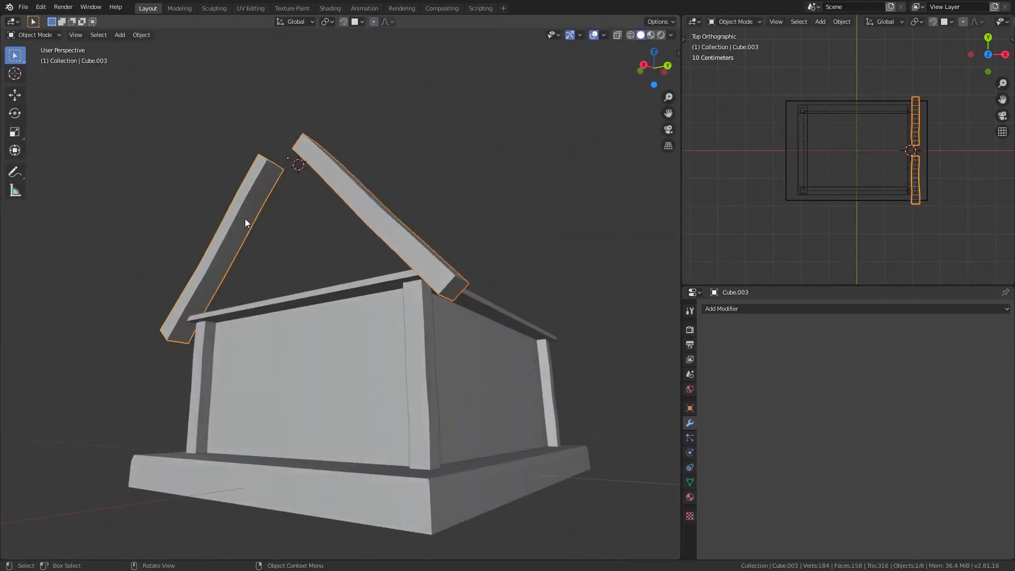
pyautogui.press('Tab')
pyautogui.press('Tab')
pyautogui.moveTo(420, 333)
pyautogui.mouseDown(button='middle')
pyautogui.moveTo(437, 252)
pyautogui.moveTo(890, 233)
pyautogui.mouseUp(button='middle')
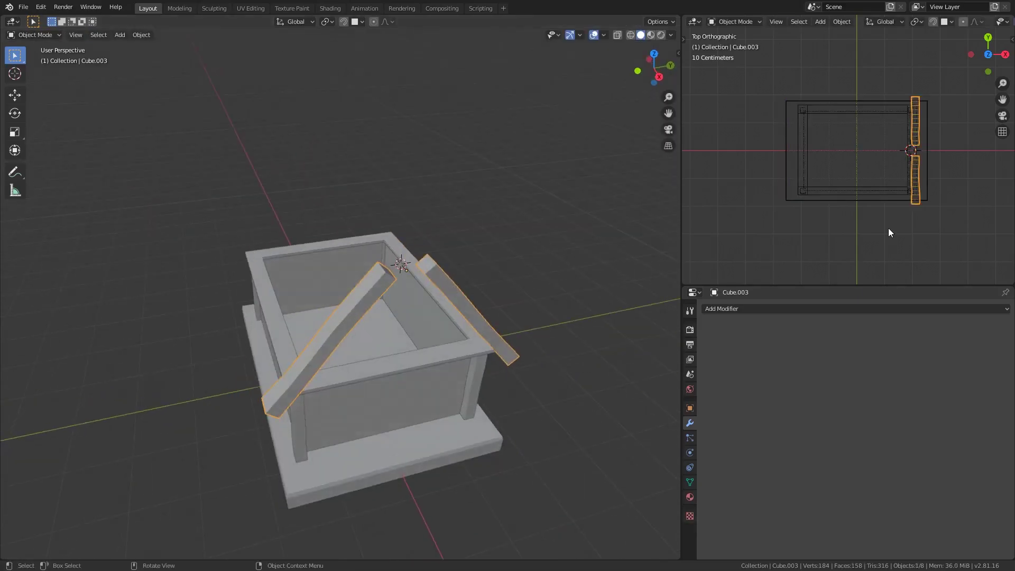
pyautogui.click(746, 225)
pyautogui.moveTo(476, 264); pyautogui.dragTo(373, 220, button='middle')
# Add a ridge cube, thin it along Y, and seat it on the roof peak.
pyautogui.hotkey('shift', 'a')
pyautogui.press('s')
pyautogui.press('g')
pyautogui.moveTo(214, 453); pyautogui.dragTo(382, 250, button='middle')
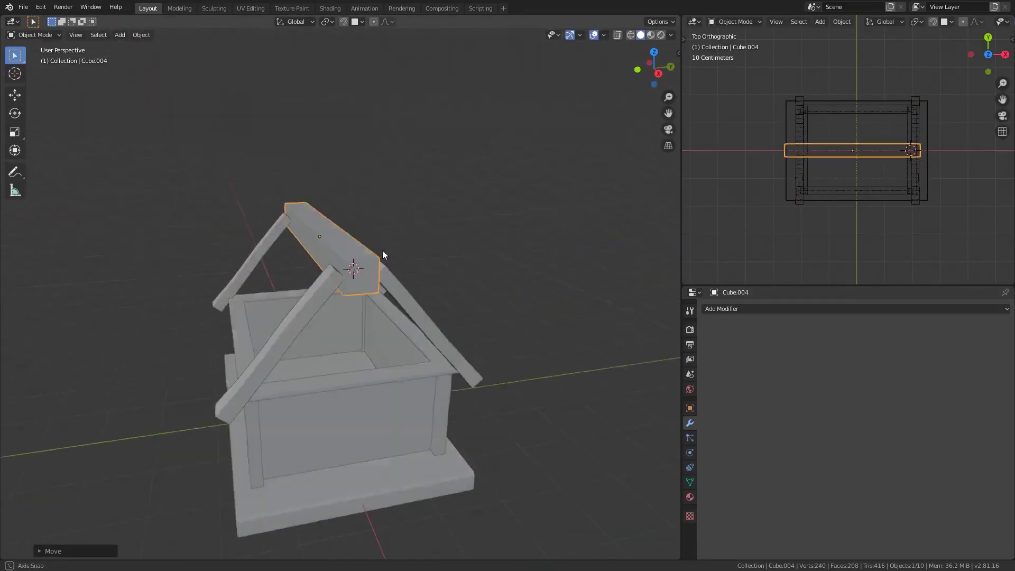
pyautogui.press('s')
pyautogui.press('y')
pyautogui.click(426, 313)
pyautogui.moveTo(426, 313); pyautogui.dragTo(641, 374, button='middle')
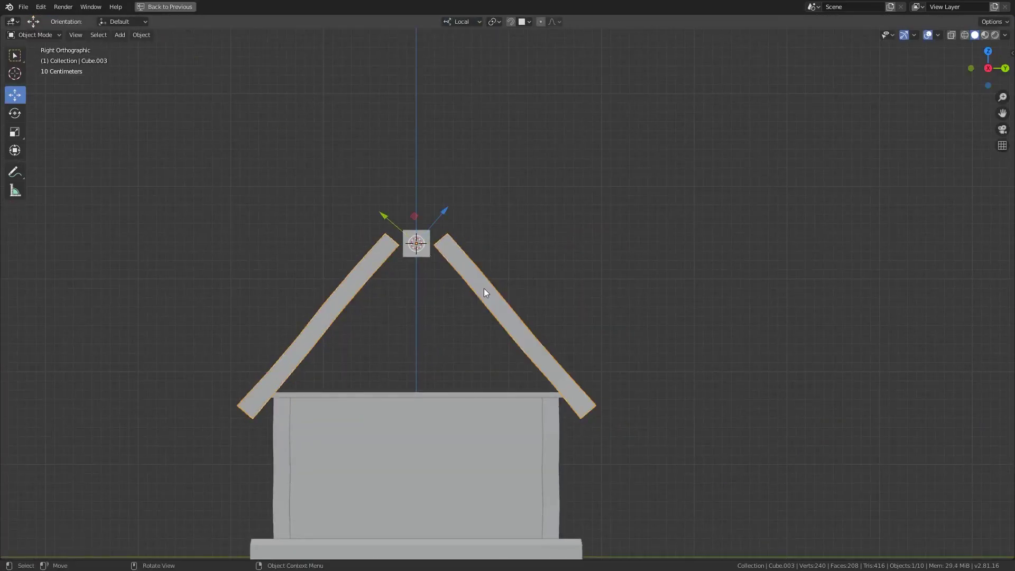
# Snap the 3D cursor to the selected roof peak in see-through wireframe.
pyautogui.hotkey('shift', 'z')
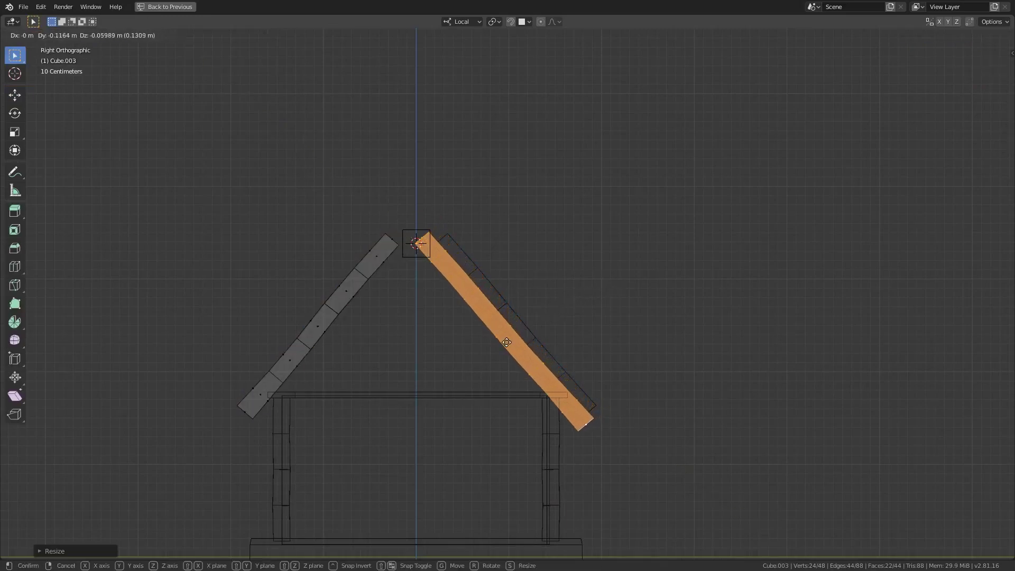
pyautogui.rightClick(408, 229)
pyautogui.click(465, 244)
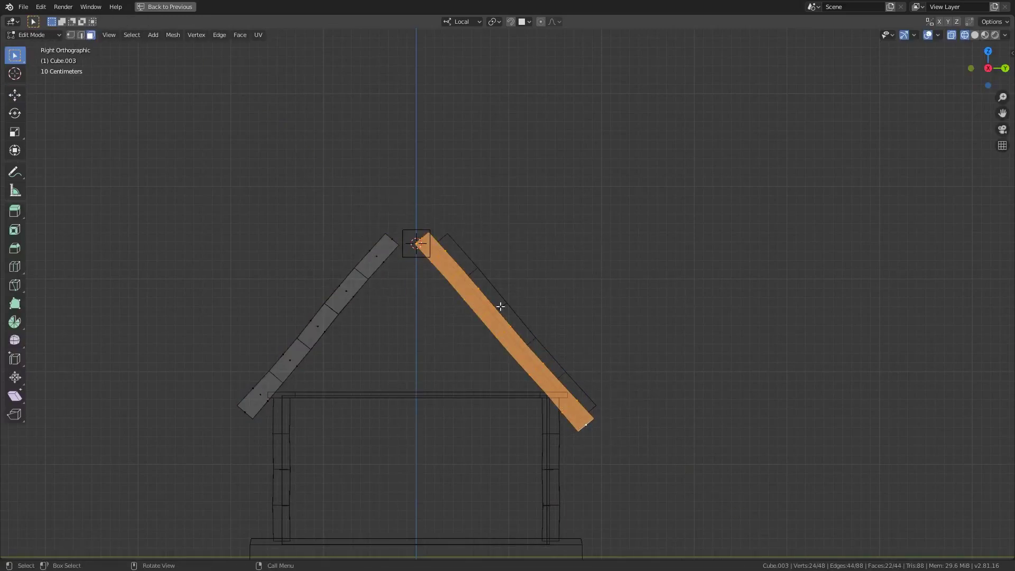
pyautogui.hotkey('alt', 'a')
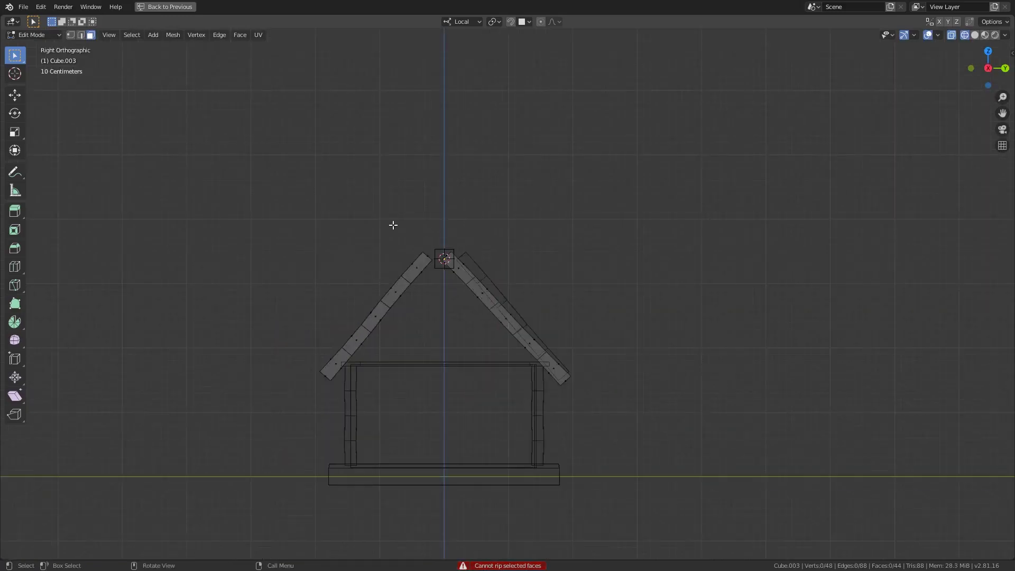
pyautogui.press('c')
# Select the remaining roof plank and set its origin at the roof peak.
pyautogui.moveTo(392, 224); pyautogui.dragTo(368, 290)
pyautogui.hotkey('shift', 'z')
pyautogui.moveTo(367, 290); pyautogui.dragTo(523, 327, button='middle')
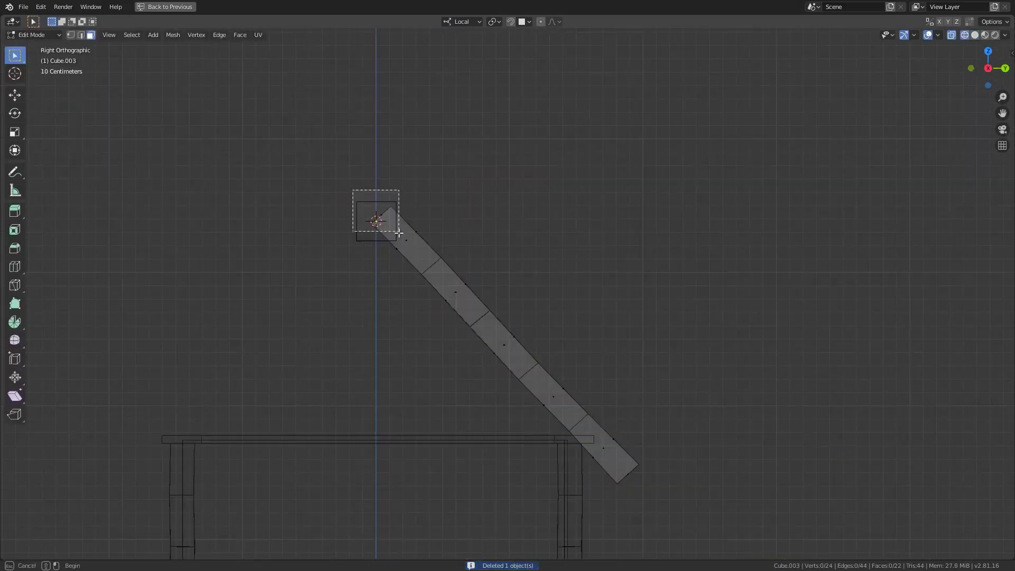
pyautogui.click(417, 249)
pyautogui.rightClick(417, 249)
pyautogui.click(492, 273)
# Duplicate the plank and rotate the copy 90° into the mirrored rafter.
pyautogui.press('r')
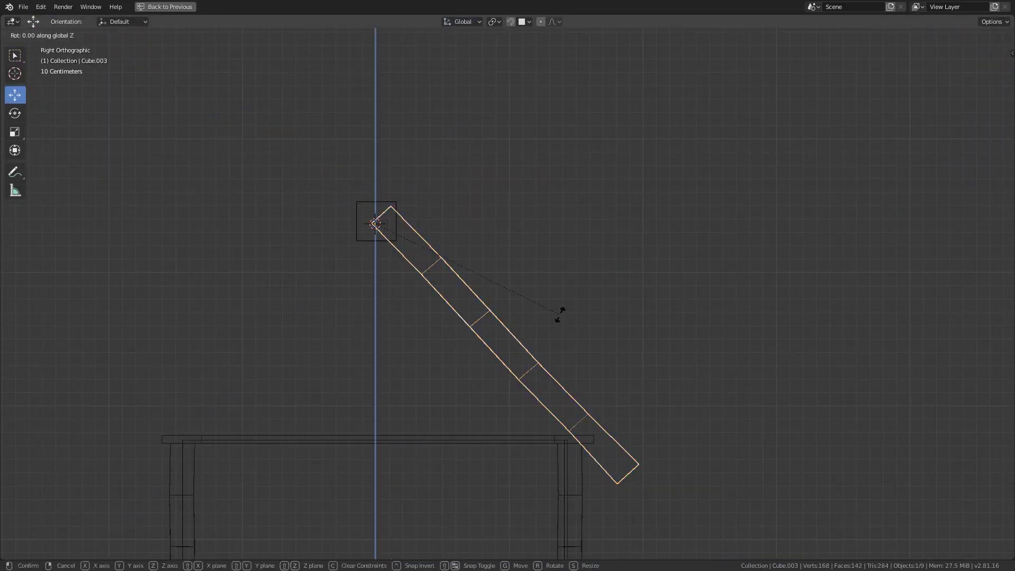
pyautogui.hotkey('shift', 'd')
pyautogui.write('r90')
pyautogui.press('Return')
pyautogui.hotkey('shift', 'z')
pyautogui.moveTo(561, 318); pyautogui.dragTo(465, 389, button='middle')
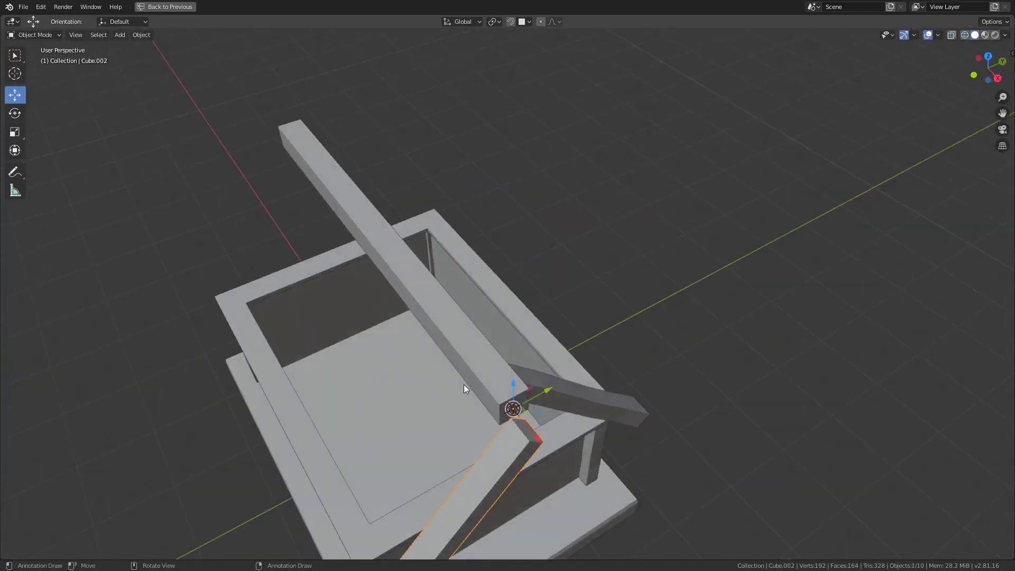
# Duplicate both rafters along X to the far end of the house.
pyautogui.hotkey('ctrl', 'space')
pyautogui.keyDown('shift'); pyautogui.click(802, 205); pyautogui.keyUp('shift')
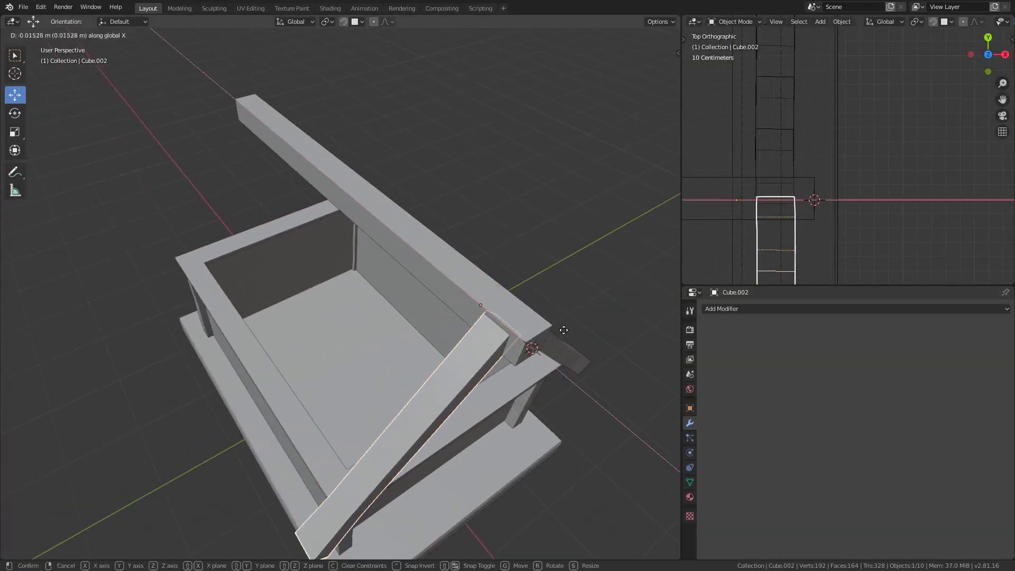
pyautogui.hotkey('ctrl', 'space')
pyautogui.hotkey('shift', 'd')
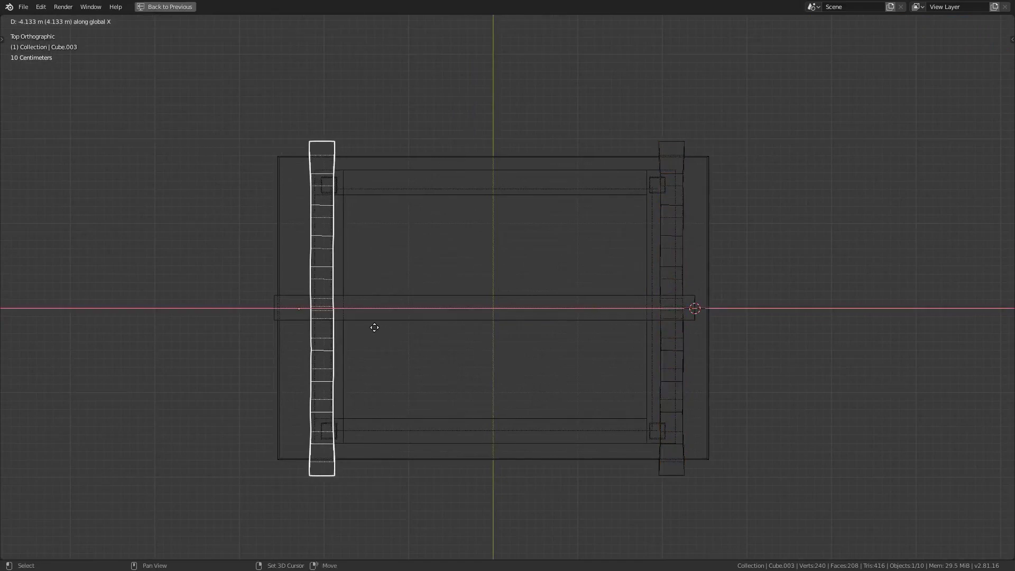
pyautogui.click(372, 326)
pyautogui.hotkey('ctrl', 'space')
pyautogui.hotkey('alt', 'a')
pyautogui.moveTo(370, 317); pyautogui.dragTo(410, 243, button='middle')
# Stretch the ridge beam's end face in Edit Mode to span the house.
pyautogui.click(357, 246)
pyautogui.press('Tab')
pyautogui.rightClick(357, 246)
pyautogui.moveTo(626, 243); pyautogui.dragTo(551, 236, button='middle')
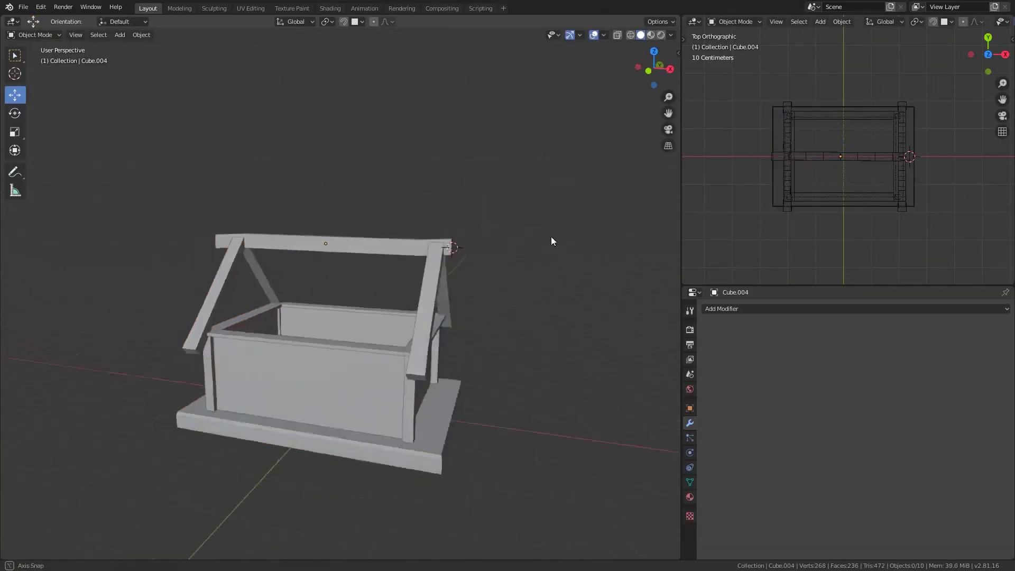
pyautogui.click(448, 302)
pyautogui.press('s')
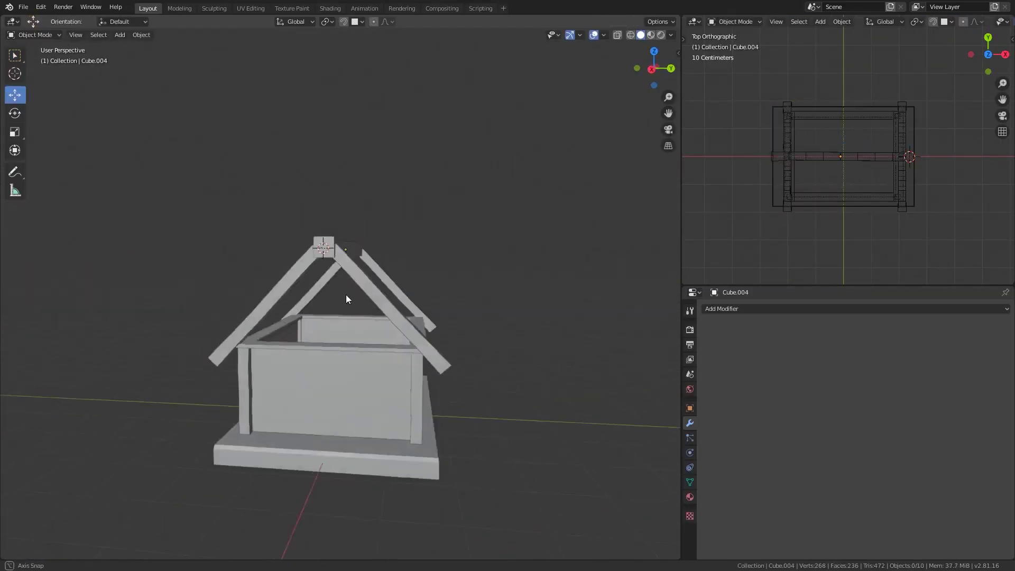
pyautogui.click(444, 359)
pyautogui.press('KP_3')
pyautogui.hotkey('shift', 'z')
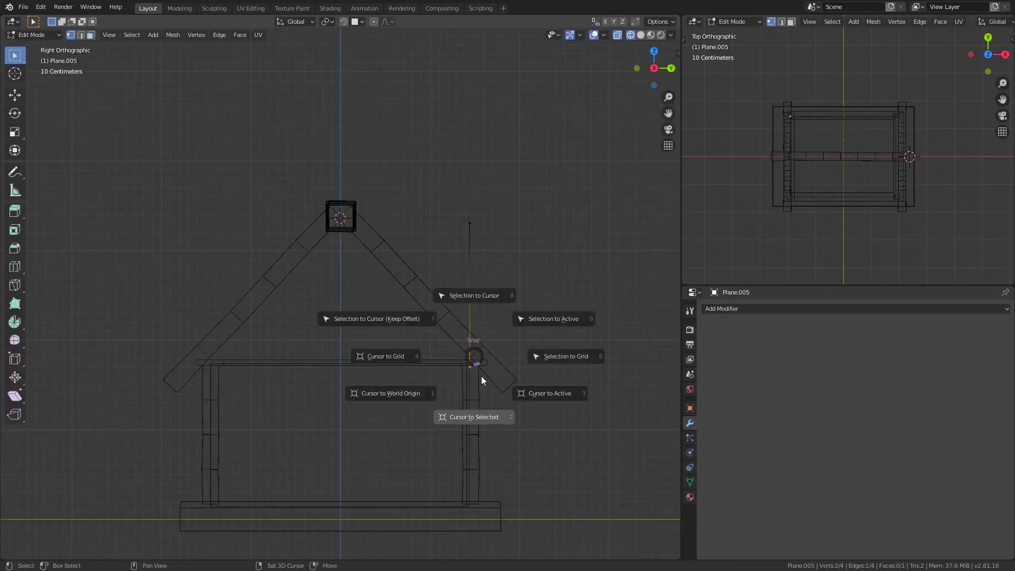
# Snap the cursor to the roof vertex and set the panel's origin there, using Local orientation.
pyautogui.click(482, 379)
pyautogui.press('Tab')
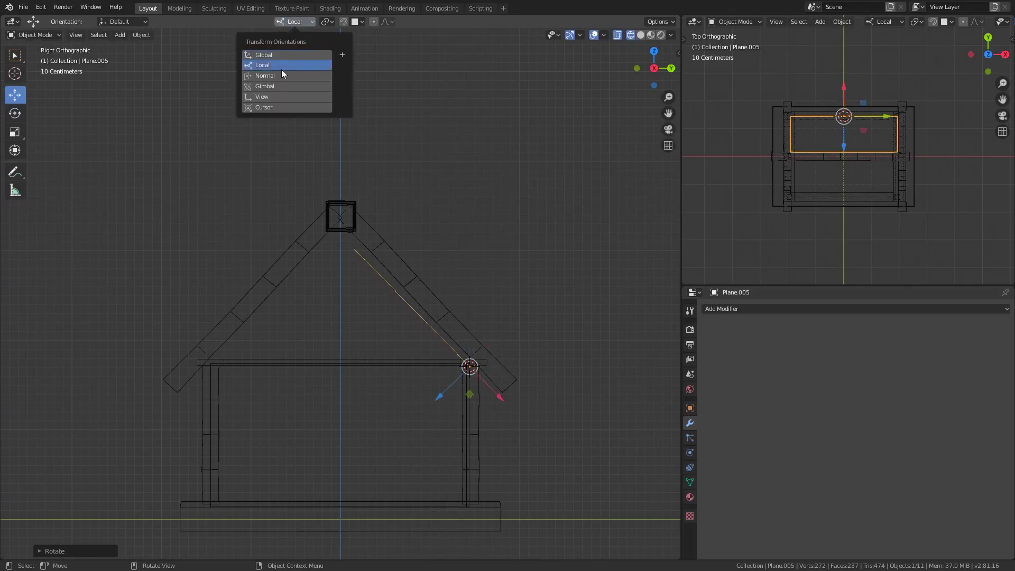
pyautogui.press('s')
pyautogui.click(579, 347)
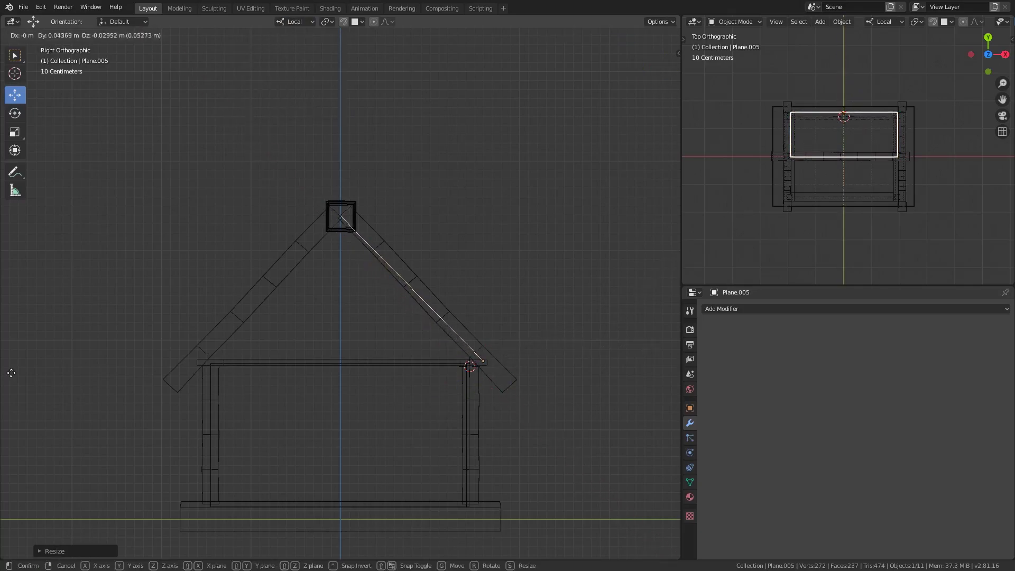
pyautogui.rightClick(335, 217)
pyautogui.click(341, 306)
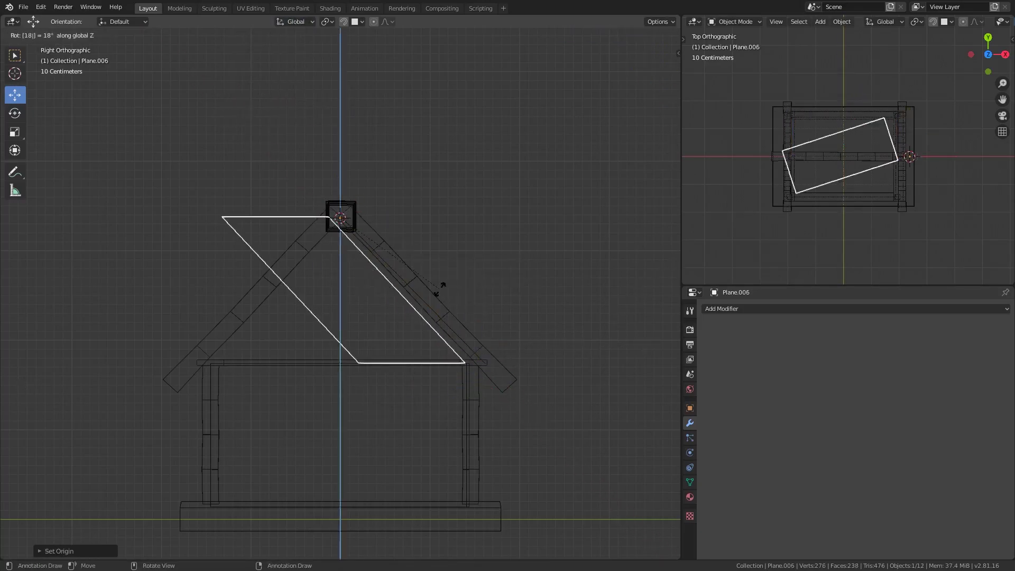
# Duplicate the roof panel, then try moving the ridge beam along X and cancel.
pyautogui.click(439, 286)
pyautogui.hotkey('shift', 'z')
pyautogui.moveTo(439, 286); pyautogui.dragTo(404, 312, button='middle')
pyautogui.moveTo(370, 275); pyautogui.dragTo(395, 302, button='middle')
pyautogui.scroll(3, 395, 302)
pyautogui.click(450, 265)
pyautogui.press('g')
pyautogui.press('x')
pyautogui.rightClick(450, 265)
pyautogui.moveTo(450, 264)
pyautogui.mouseDown(button='middle')
pyautogui.moveTo(479, 324)
pyautogui.moveTo(393, 351)
pyautogui.mouseUp(button='middle')
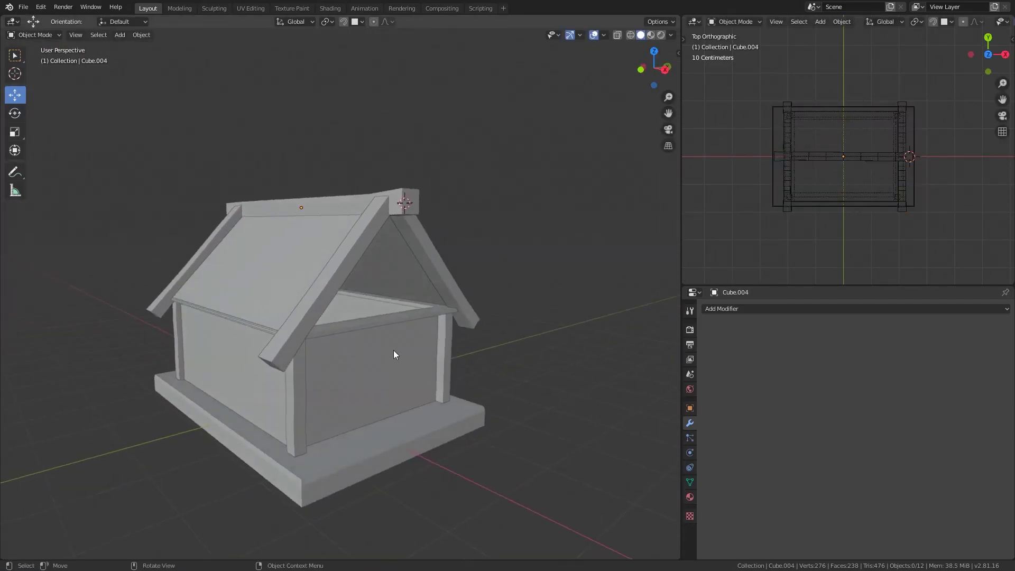
# Add a new plane, raise it along Z and adjust its corner in Edit Mode.
pyautogui.hotkey('shift', 'a')
pyautogui.press('KP_3')
pyautogui.press('g')
pyautogui.press('z')
pyautogui.click(455, 213)
pyautogui.press('Tab')
pyautogui.click(259, 244)
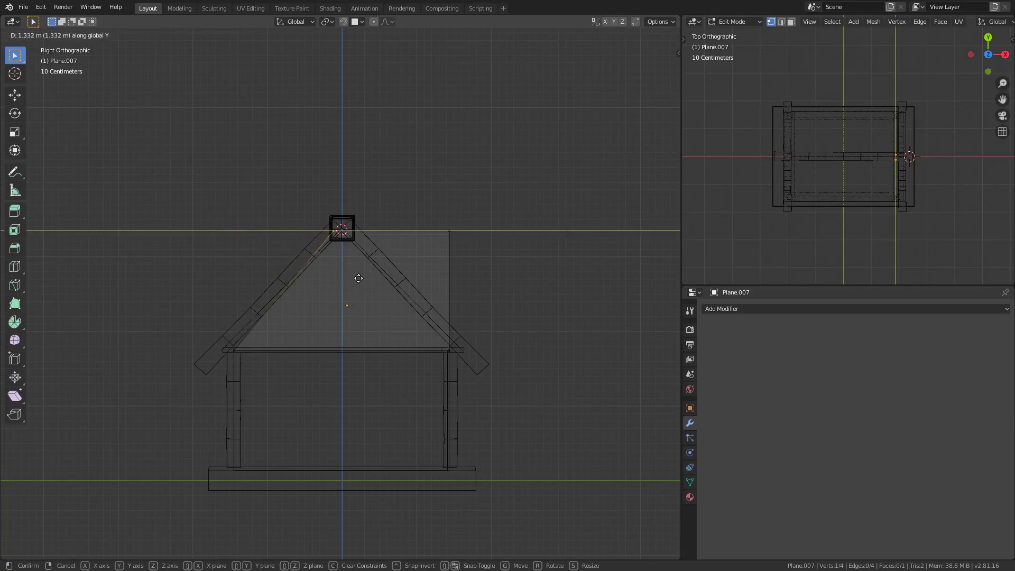
pyautogui.click(523, 287)
pyautogui.press('Tab')
pyautogui.moveTo(522, 288)
pyautogui.mouseDown(button='middle')
pyautogui.moveTo(349, 328)
pyautogui.moveTo(475, 363)
pyautogui.moveTo(548, 363)
pyautogui.moveTo(370, 344)
pyautogui.moveTo(589, 271)
pyautogui.mouseUp(button='middle')
# Duplicate the roof panel along X onto the opposite slope.
pyautogui.click(459, 358)
pyautogui.hotkey('shift', 'd')
pyautogui.press('x')
pyautogui.moveTo(353, 328); pyautogui.dragTo(402, 239, button='middle')
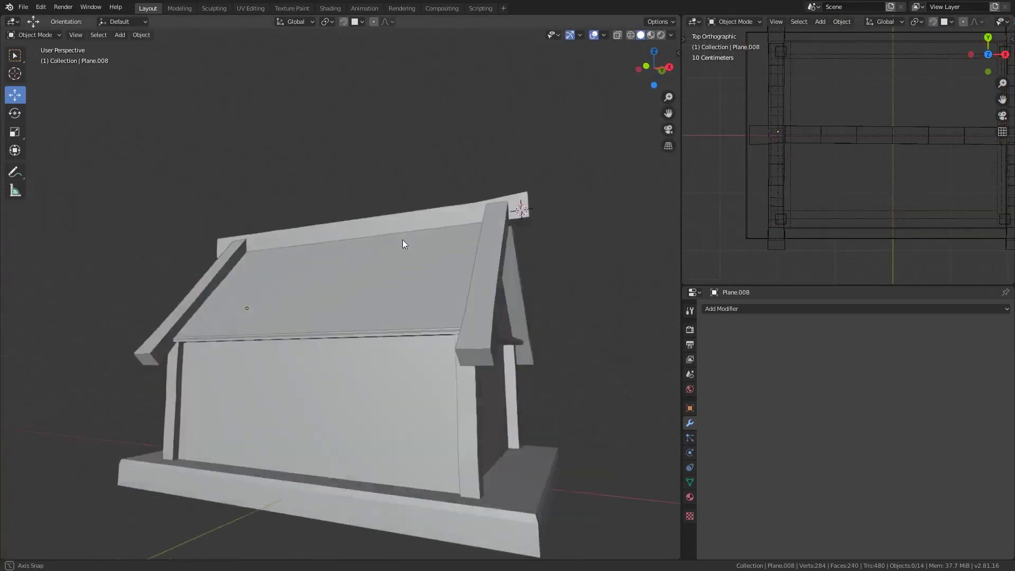
pyautogui.scroll(5, 402, 240)
pyautogui.click(465, 313)
# Check the roof in side wireframe view and select the roof panels.
pyautogui.press('KP_3')
pyautogui.hotkey('shift', 'z')
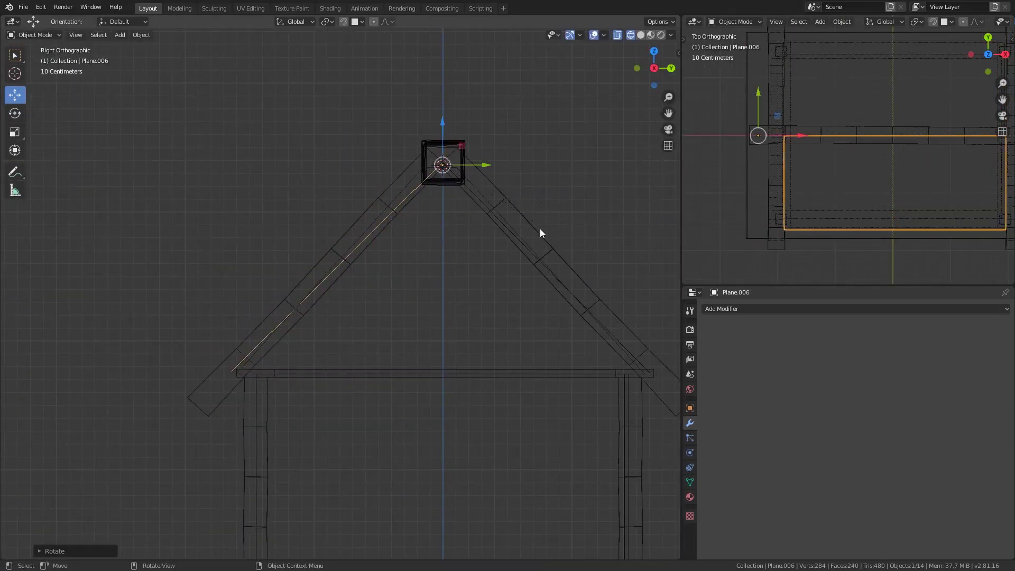
pyautogui.keyDown('shift'); pyautogui.moveTo(540, 231); pyautogui.dragTo(435, 210, button='middle'); pyautogui.keyUp('shift')
pyautogui.click(536, 347)
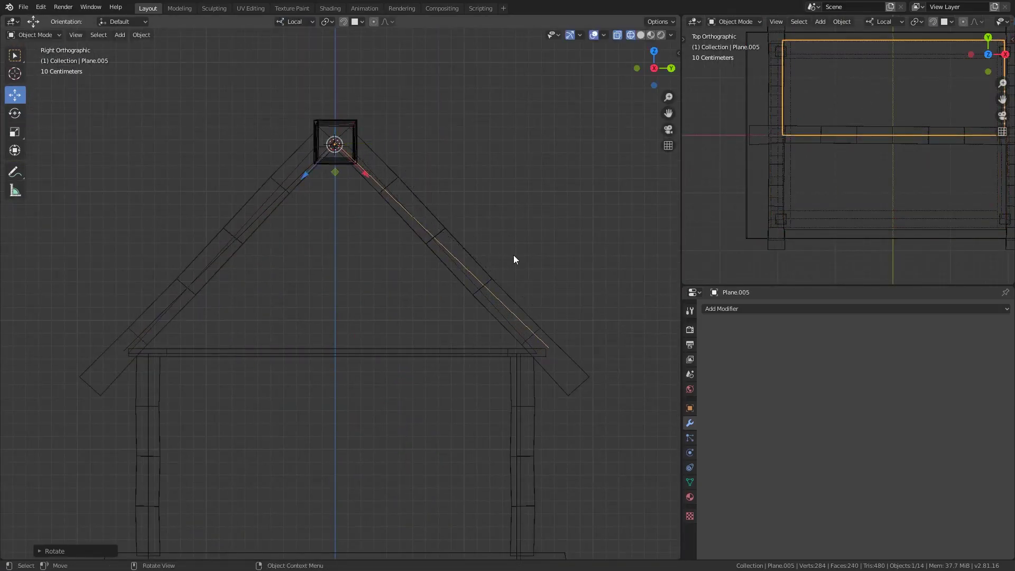
pyautogui.press('Escape')
pyautogui.hotkey('shift', 'z')
pyautogui.moveTo(493, 245)
pyautogui.mouseDown(button='middle')
pyautogui.moveTo(389, 207)
pyautogui.moveTo(377, 271)
pyautogui.moveTo(254, 360)
pyautogui.moveTo(185, 345)
pyautogui.moveTo(399, 244)
pyautogui.mouseUp(button='middle')
# Add a Solidify modifier giving the roof panels 0.03 m thickness.
pyautogui.click(855, 309)
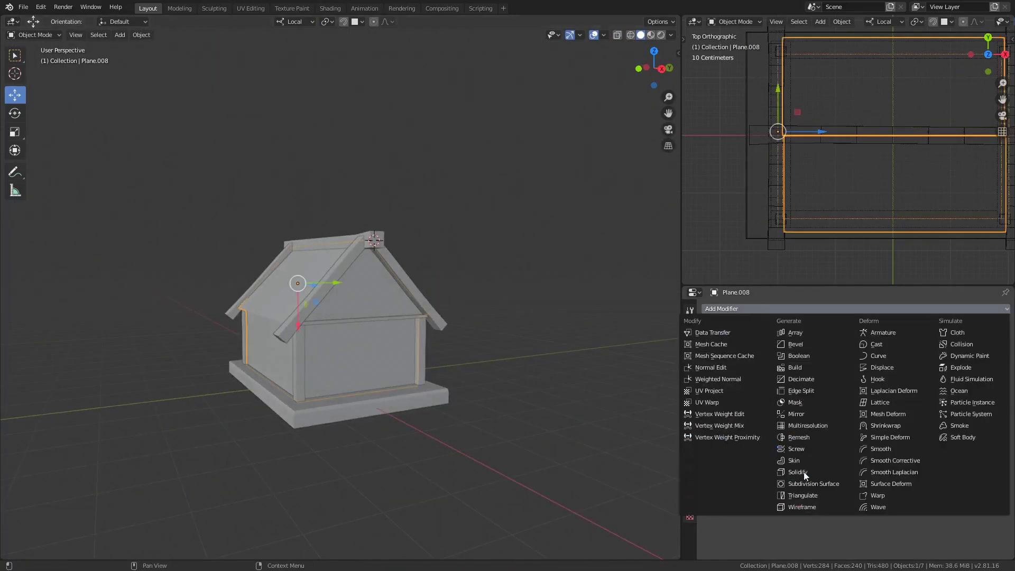
pyautogui.click(740, 494)
pyautogui.scroll(5, 385, 329)
pyautogui.moveTo(385, 329)
pyautogui.mouseDown(button='middle')
pyautogui.moveTo(357, 300)
pyautogui.moveTo(662, 290)
pyautogui.moveTo(650, 408)
pyautogui.mouseUp(button='middle')
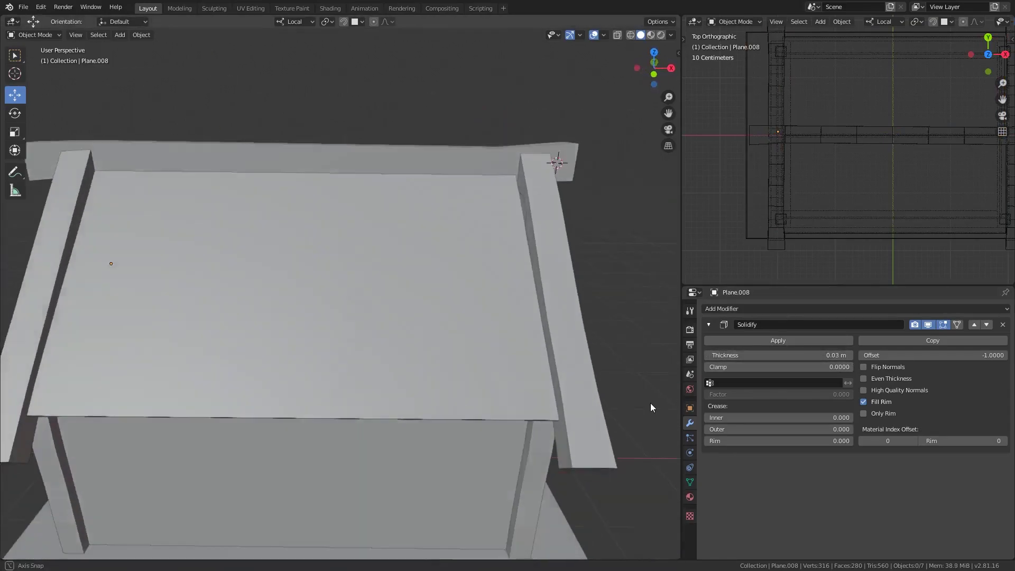
pyautogui.click(608, 313)
pyautogui.moveTo(608, 313)
pyautogui.mouseDown(button='middle')
pyautogui.moveTo(579, 301)
pyautogui.moveTo(601, 291)
pyautogui.mouseUp(button='middle')
# Review the thickened roof panels in wireframe and solid views.
pyautogui.press('a')
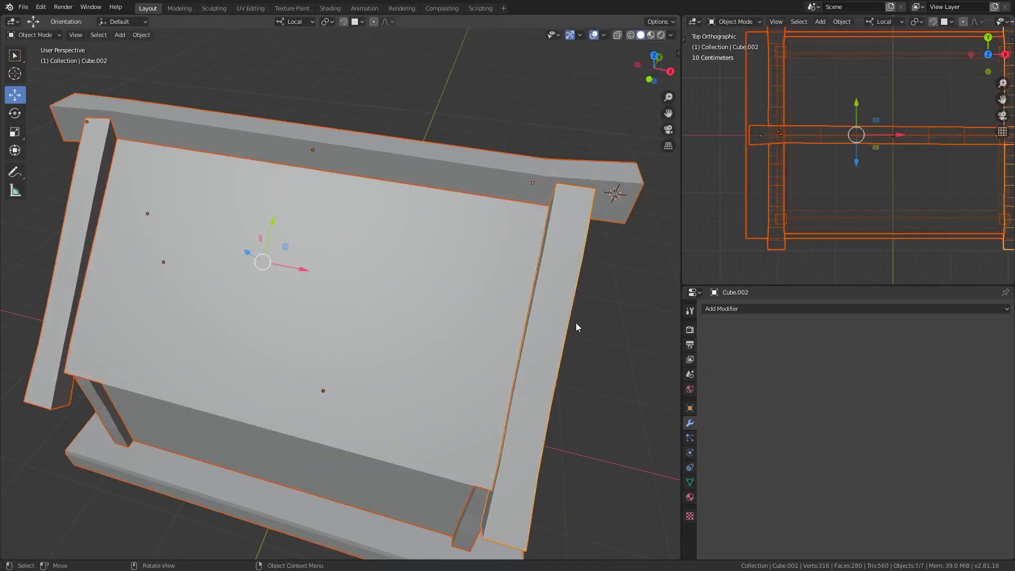
pyautogui.hotkey('alt', 'a')
pyautogui.scroll(-4, 528, 272)
pyautogui.hotkey('shift', 'z')
pyautogui.moveTo(528, 273)
pyautogui.mouseDown(button='middle')
pyautogui.moveTo(373, 236)
pyautogui.moveTo(397, 266)
pyautogui.moveTo(300, 292)
pyautogui.mouseUp(button='middle')
pyautogui.hotkey('shift', 'z')
# Select the eave beam and place the 3D cursor on the front gable.
pyautogui.click(301, 293)
pyautogui.press('Tab')
pyautogui.scroll(5, 445, 391)
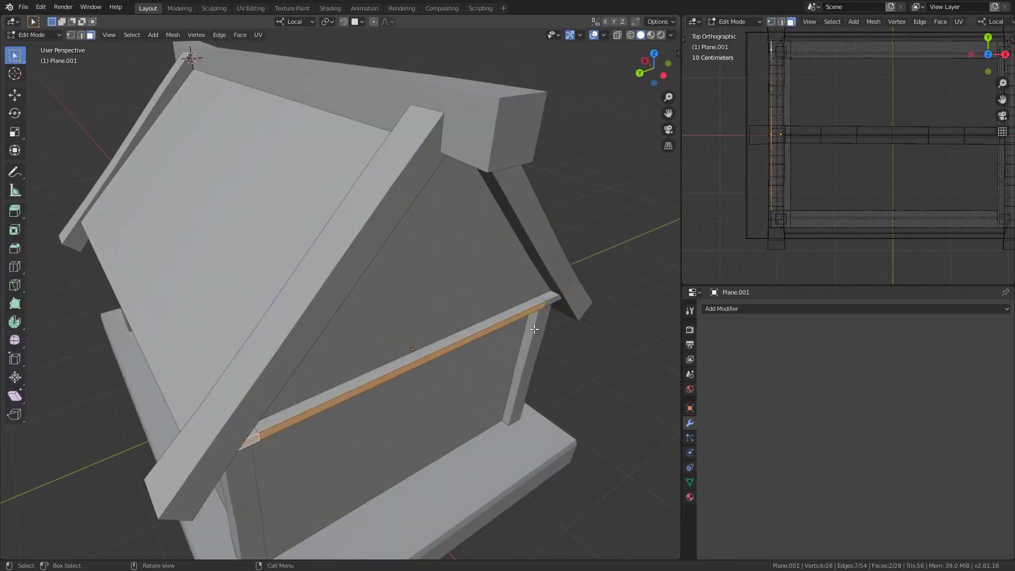
pyautogui.press('Tab')
pyautogui.moveTo(562, 355); pyautogui.dragTo(553, 325, button='middle')
pyautogui.keyDown('shift'); pyautogui.rightClick(553, 325); pyautogui.keyUp('shift')
# Add a cube at the cursor and scale it down into a thin brace.
pyautogui.hotkey('shift', 'a')
pyautogui.click(558, 326)
pyautogui.press('s')
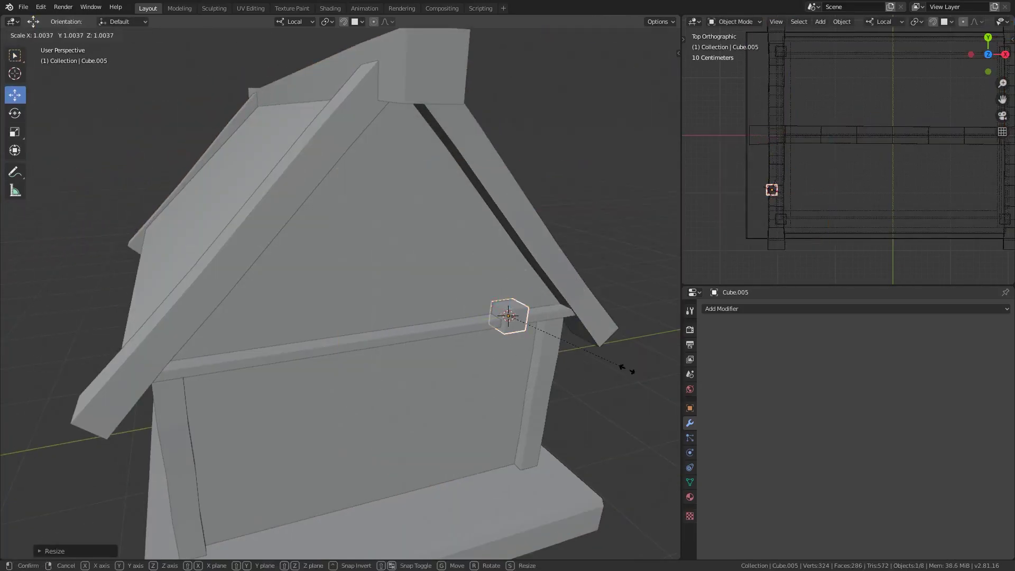
pyautogui.click(626, 369)
pyautogui.press('KP_Decimal')
pyautogui.moveTo(381, 287); pyautogui.dragTo(431, 306, button='middle')
pyautogui.press('ctrl+KP_3')
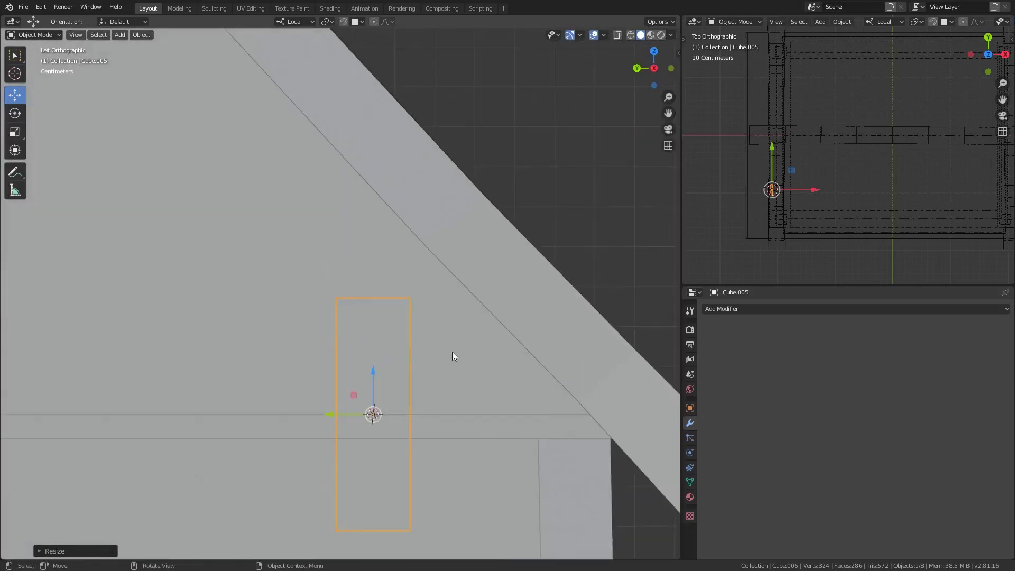
pyautogui.click(444, 238)
pyautogui.scroll(-4, 443, 238)
# Rotate the brace cube and reshape its vertices in Edit Mode.
pyautogui.press('r')
pyautogui.click(615, 283)
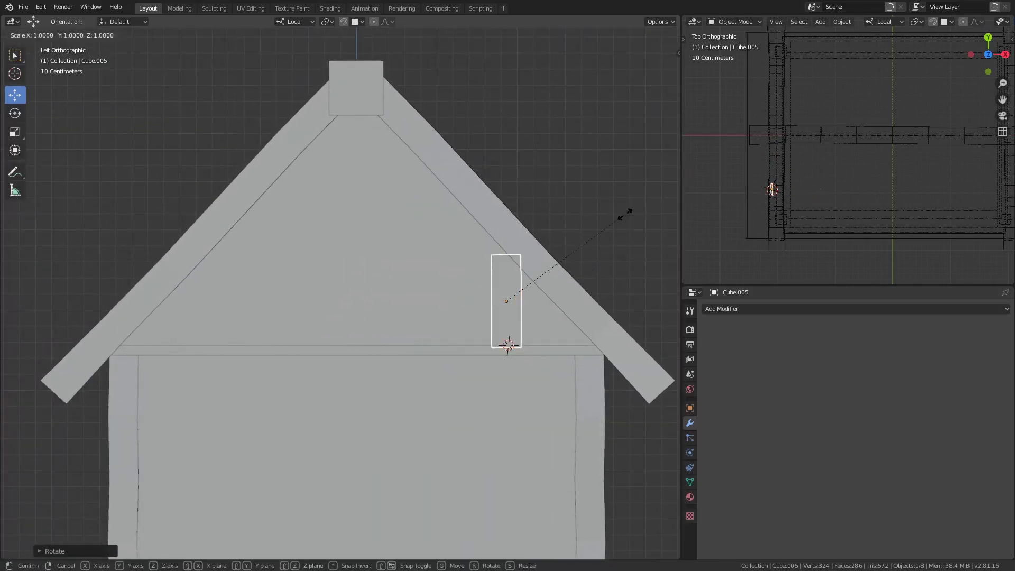
pyautogui.press('Escape')
pyautogui.press('Tab')
pyautogui.hotkey('shift', 'z')
pyautogui.press('b')
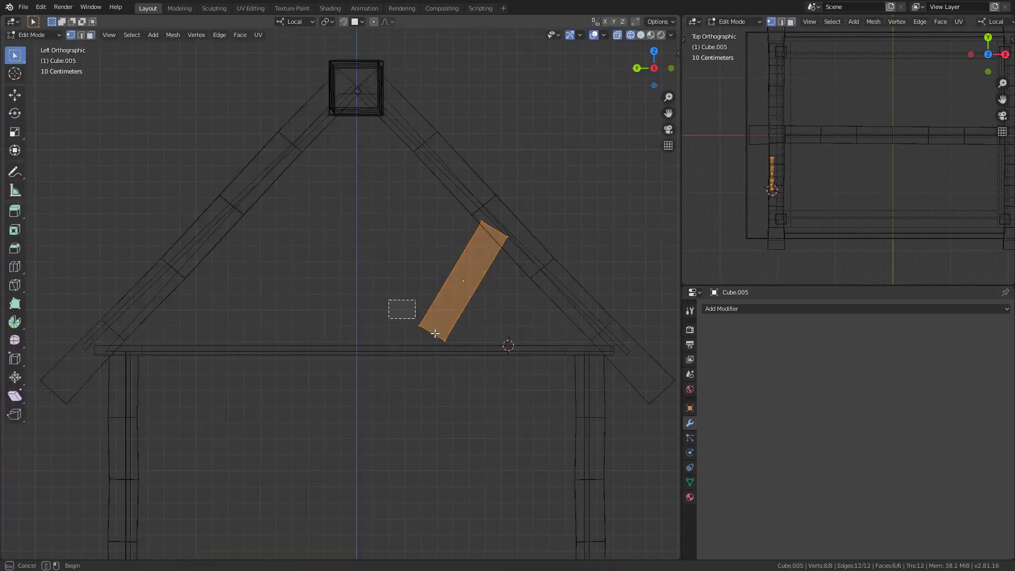
pyautogui.click(461, 302)
pyautogui.press('Tab')
pyautogui.hotkey('shift', 'z')
pyautogui.moveTo(461, 301); pyautogui.dragTo(461, 322, button='middle')
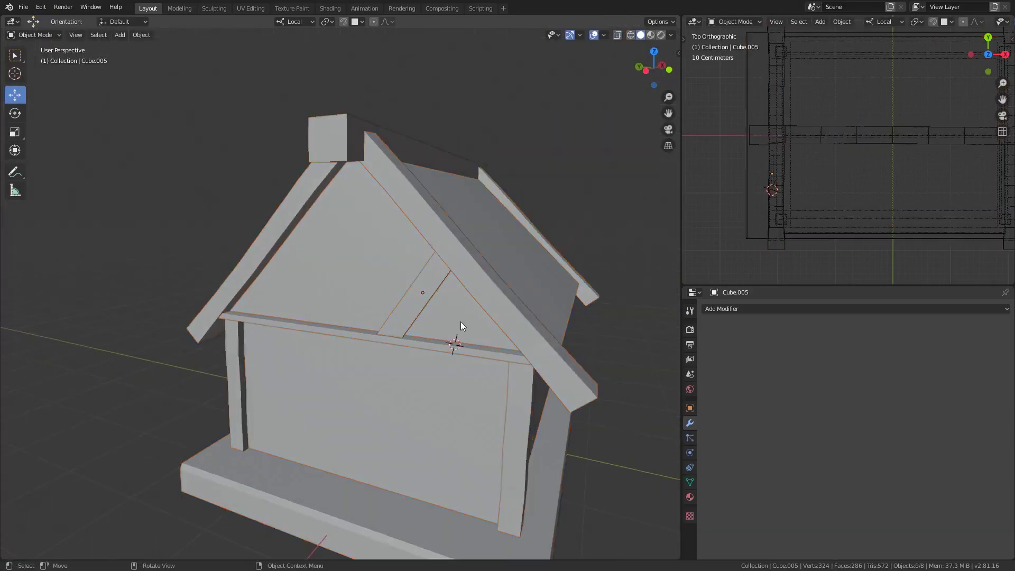
pyautogui.scroll(5, 350, 280)
# Check the new strut's position from top and left side wireframe views.
pyautogui.moveTo(857, 160); pyautogui.dragTo(838, 192, button='middle')
pyautogui.press('KP_7')
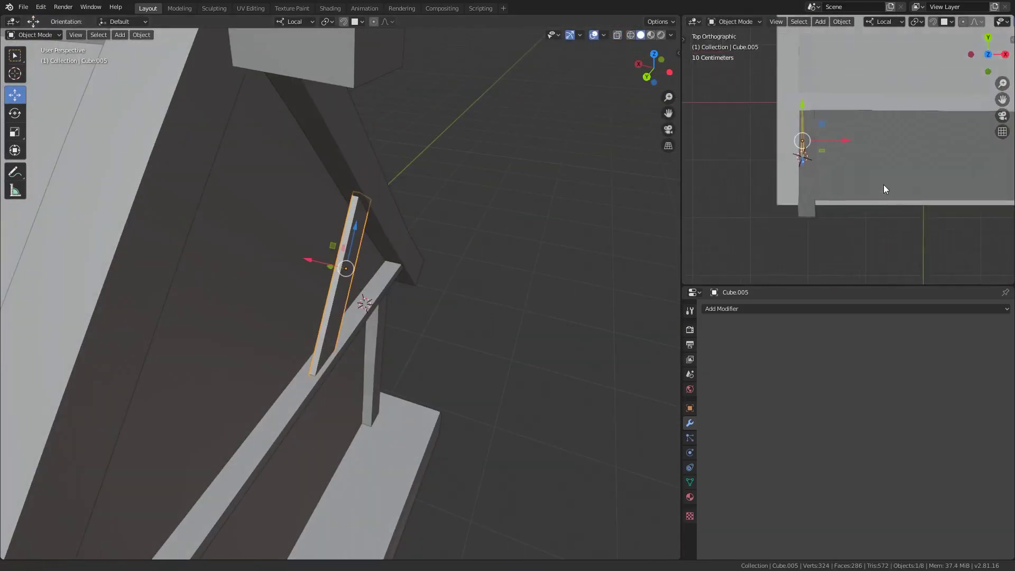
pyautogui.hotkey('shift', 'z')
pyautogui.click(464, 313)
pyautogui.press('ctrl+KP_3')
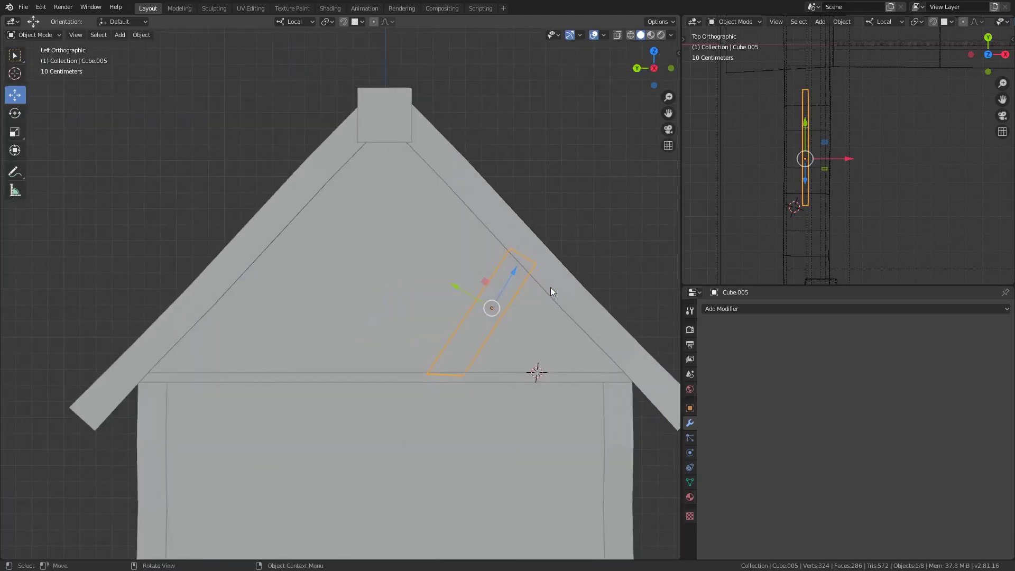
pyautogui.hotkey('shift', 'z')
# Move the brace's origin to the world centre, briefly toggling snapping.
pyautogui.rightClick(388, 317)
pyautogui.click(522, 328)
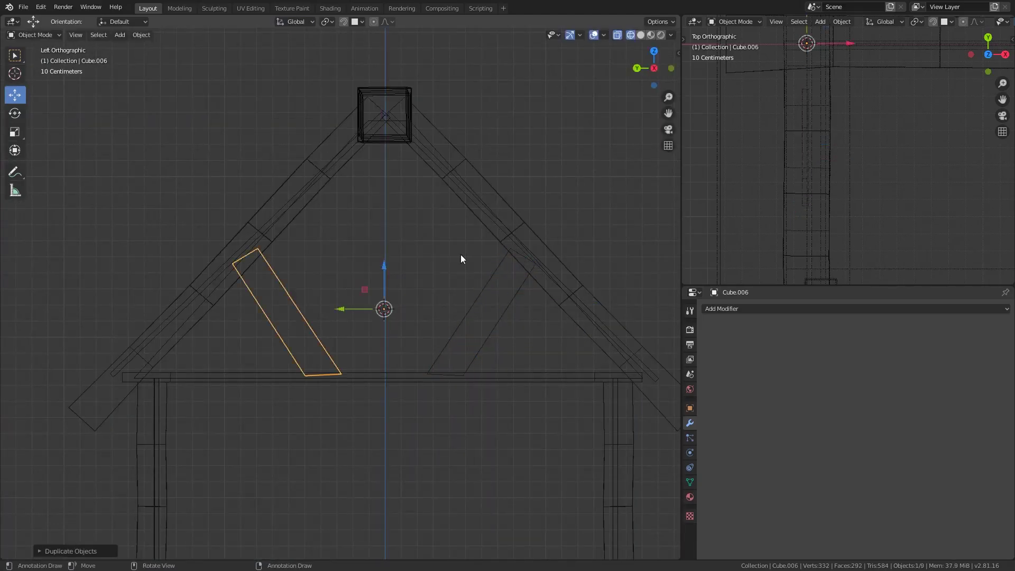
pyautogui.hotkey('ctrl', 'z')
pyautogui.hotkey('shift', 'z')
pyautogui.moveTo(461, 255)
pyautogui.mouseDown(button='middle')
pyautogui.moveTo(466, 294)
pyautogui.moveTo(322, 311)
pyautogui.moveTo(480, 341)
pyautogui.moveTo(462, 331)
pyautogui.mouseUp(button='middle')
pyautogui.hotkey('shift', 'Tab')
pyautogui.hotkey('ctrl', 'z')
pyautogui.hotkey('ctrl', 'z')
pyautogui.scroll(5, 524, 373)
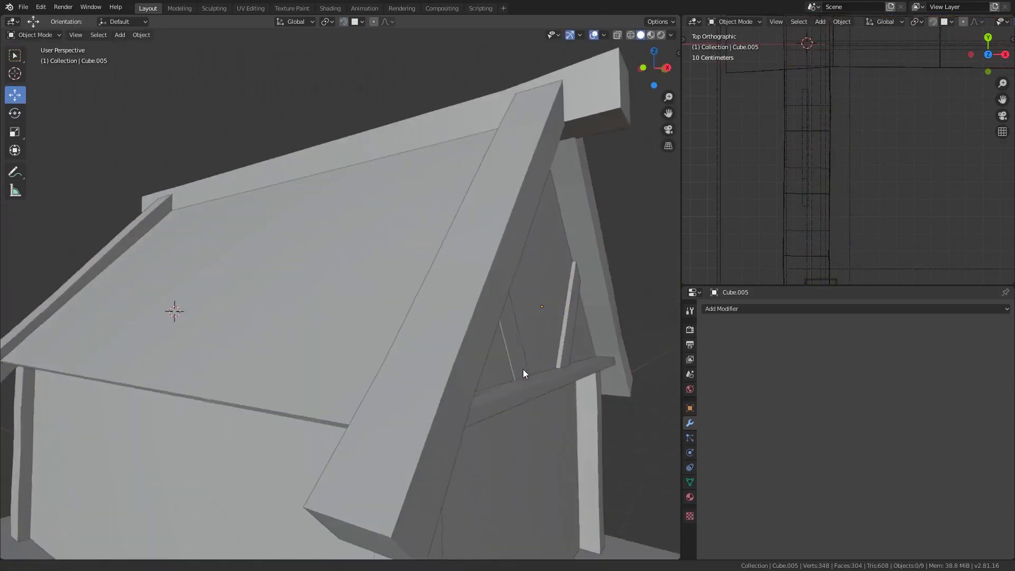
# Move the diagonal brace into place on the gable, switching to face select.
pyautogui.click(522, 370)
pyautogui.moveTo(522, 370)
pyautogui.mouseDown(button='middle')
pyautogui.moveTo(427, 417)
pyautogui.moveTo(441, 356)
pyautogui.mouseUp(button='middle')
pyautogui.scroll(4, 441, 356)
pyautogui.press('g')
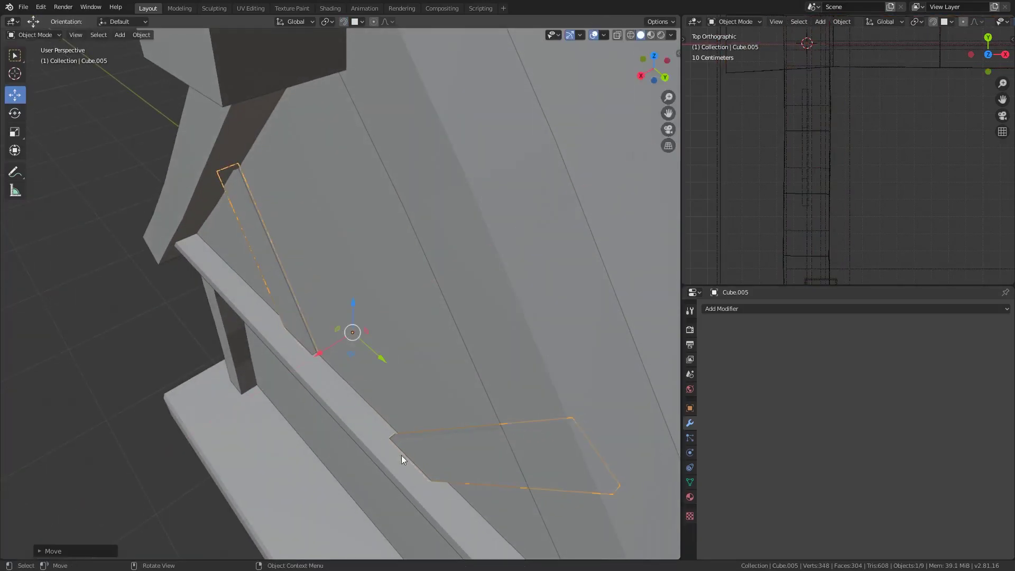
pyautogui.press('Tab')
pyautogui.press('3')
pyautogui.click(518, 471)
# Position the opposite diagonal brace and return to Object Mode.
pyautogui.scroll(-6, 430, 449)
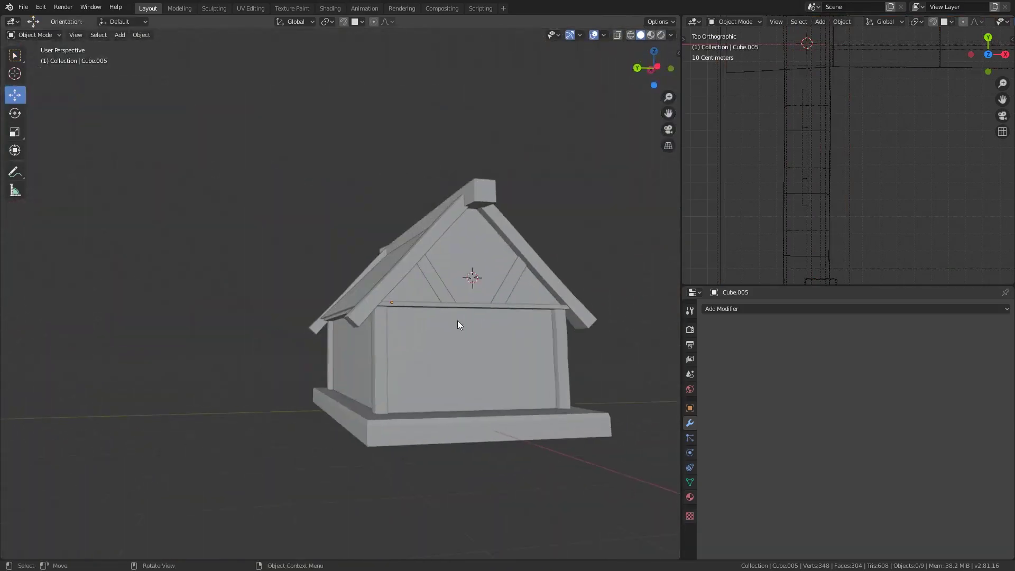
pyautogui.click(458, 320)
pyautogui.scroll(6, 302, 366)
pyautogui.scroll(3, 206, 408)
pyautogui.click(199, 414)
pyautogui.press('Tab')
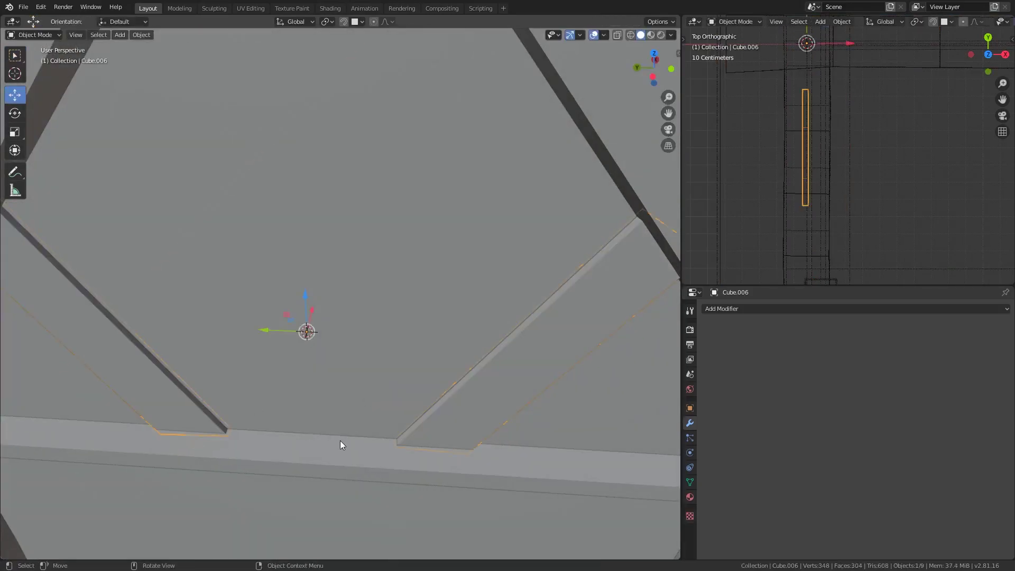
pyautogui.scroll(-6, 308, 316)
# Add a torus, stand it upright with a 90° X rotation, and thin its ring.
pyautogui.hotkey('shift', 'a')
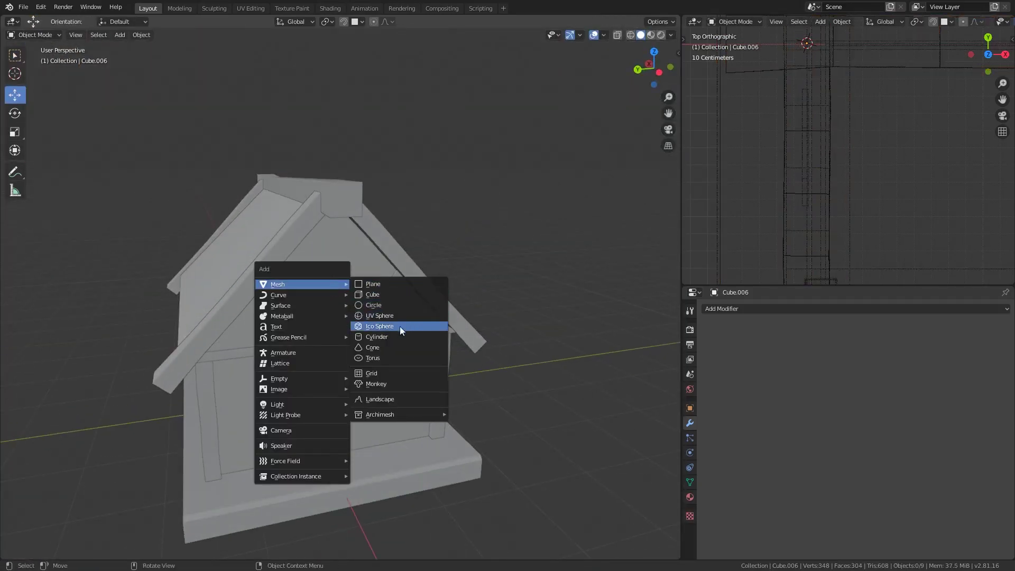
pyautogui.click(391, 358)
pyautogui.click(110, 458)
pyautogui.write('1rx90')
pyautogui.press('Return')
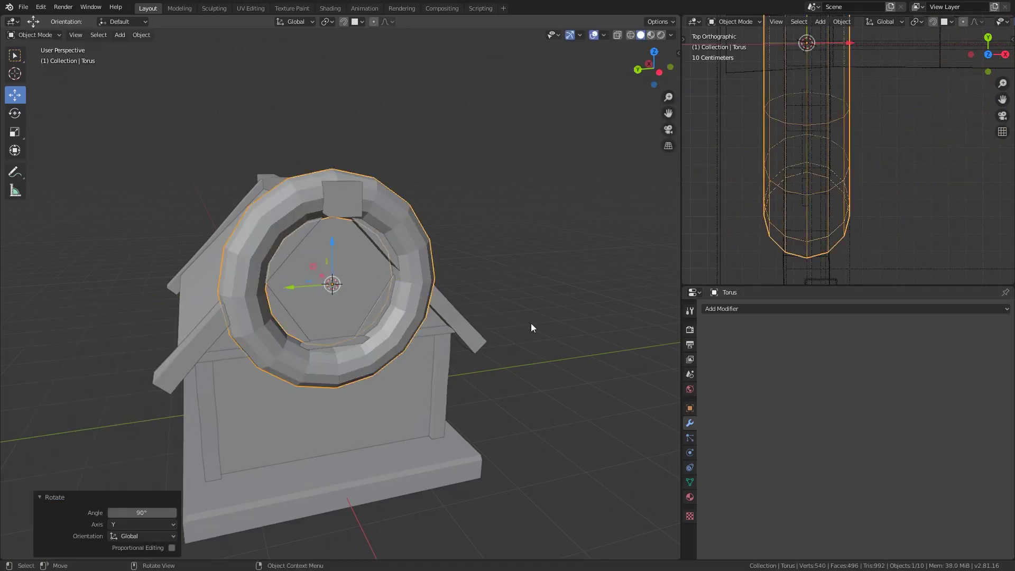
pyautogui.press('Tab')
pyautogui.scroll(3, 454, 321)
pyautogui.click(441, 385)
pyautogui.press('Tab')
# Shade the torus smooth and enable Auto Smooth in its mesh data.
pyautogui.press('ctrl+KP_3')
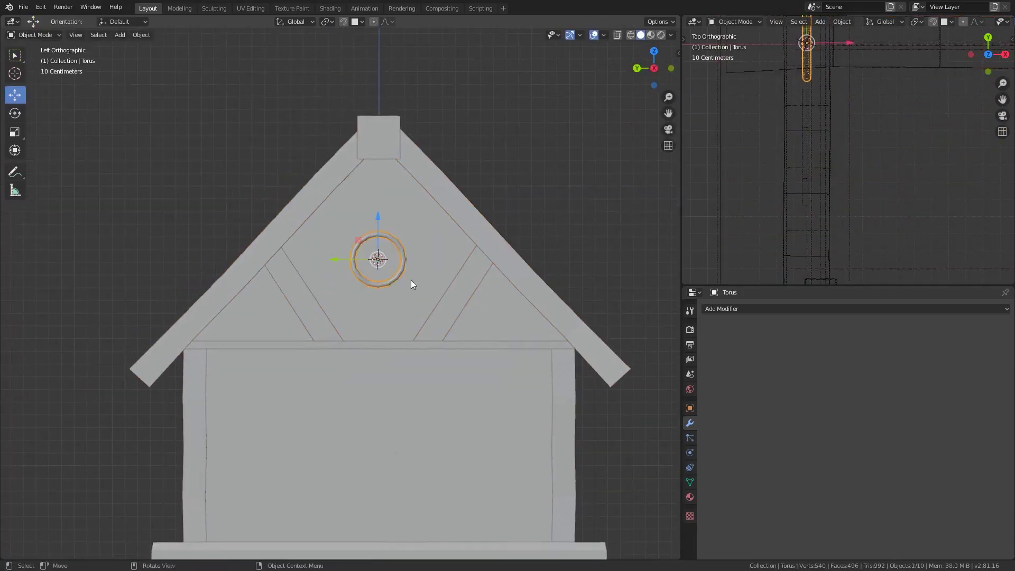
pyautogui.moveTo(449, 319); pyautogui.dragTo(419, 229, button='middle')
pyautogui.rightClick(419, 230)
pyautogui.click(418, 229)
pyautogui.click(690, 483)
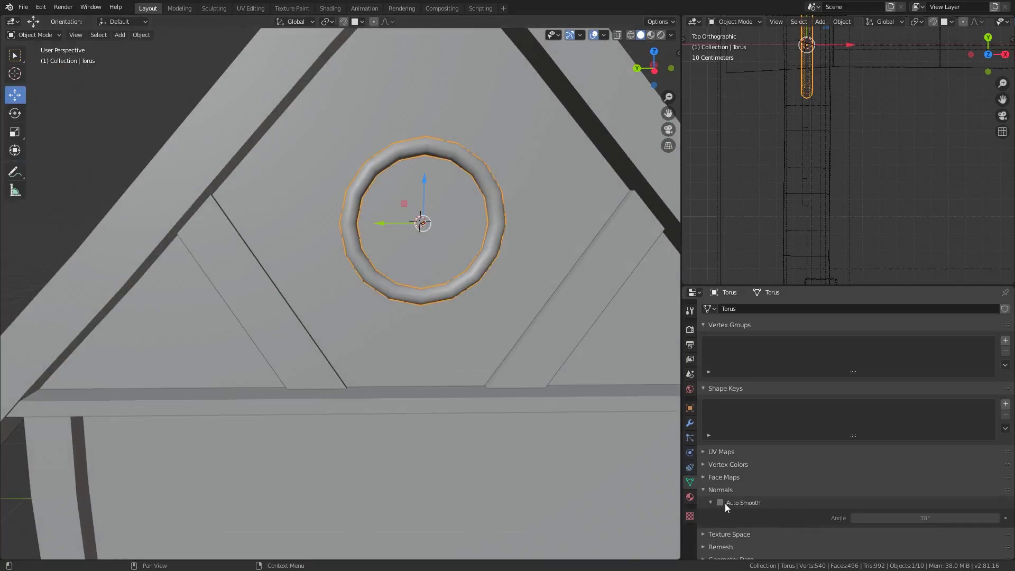
pyautogui.click(720, 502)
pyautogui.scroll(5, 513, 247)
pyautogui.scroll(2, 513, 247)
# In Edit Mode, select a ring face and flatten the face strip to zero on Z.
pyautogui.press('Tab')
pyautogui.click(388, 330)
pyautogui.press('s')
pyautogui.press('z')
pyautogui.press('0')
pyautogui.press('Return')
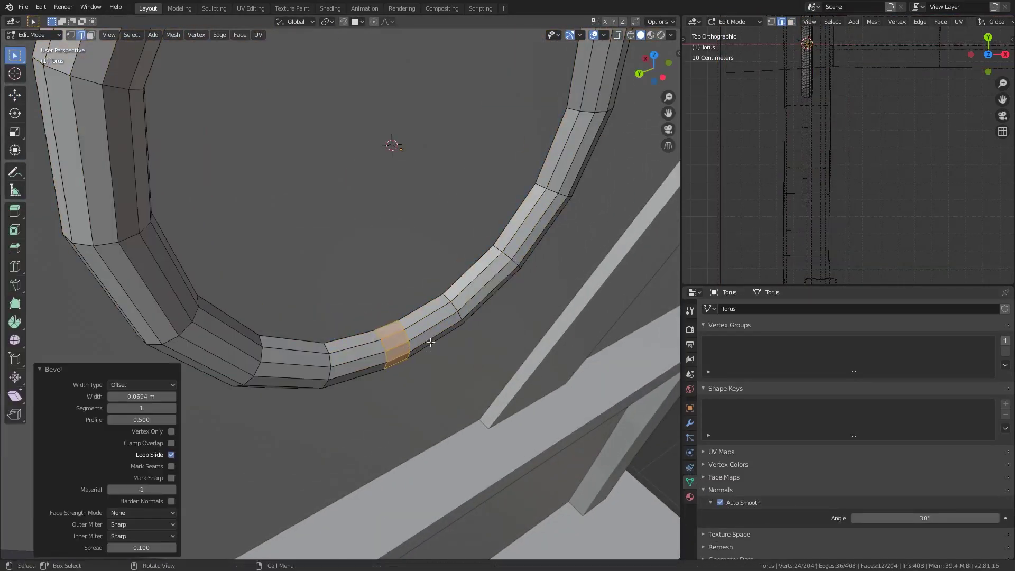
pyautogui.hotkey('shift', 'Tab')
pyautogui.moveTo(445, 312); pyautogui.dragTo(366, 152, button='middle')
pyautogui.scroll(-3, 365, 152)
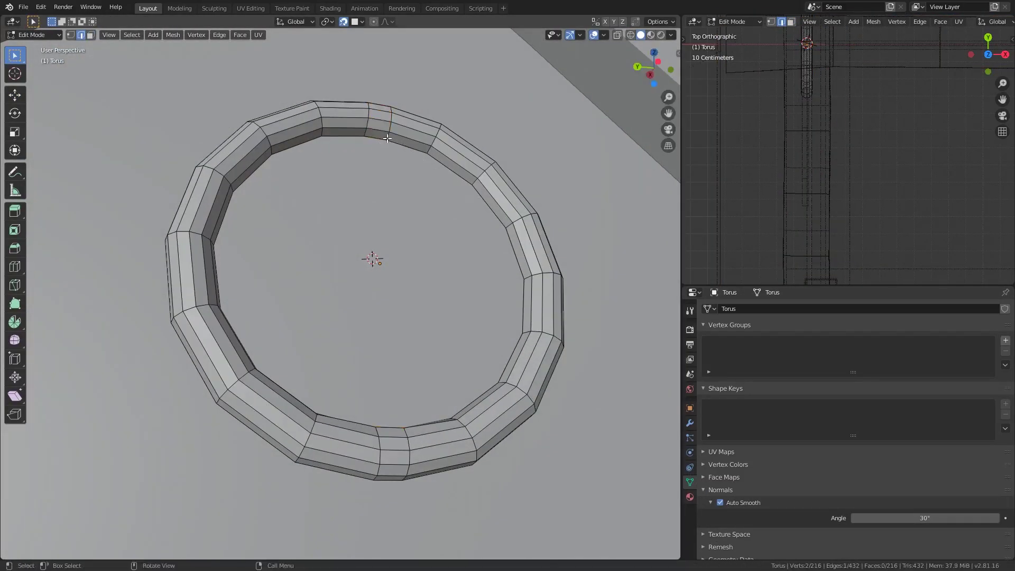
pyautogui.moveTo(429, 248); pyautogui.dragTo(368, 176, button='middle')
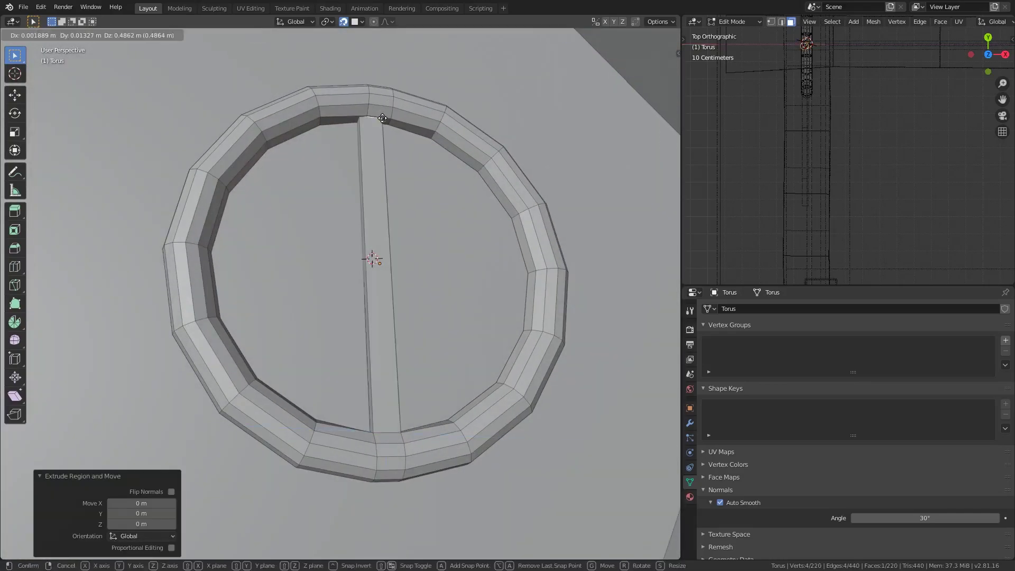
# Extrude a crossbar across to the ring's far side and set its thickness.
pyautogui.rightClick(382, 117)
pyautogui.moveTo(472, 262); pyautogui.dragTo(340, 271, button='middle')
pyautogui.press('e')
pyautogui.rightClick(431, 294)
pyautogui.keyDown('alt'); pyautogui.moveTo(431, 295); pyautogui.dragTo(449, 289, button='middle'); pyautogui.keyUp('alt')
pyautogui.hotkey('alt', 'e')
pyautogui.click(490, 528)
pyautogui.press('Tab')
# Shade the finished round window smooth.
pyautogui.moveTo(490, 369); pyautogui.dragTo(395, 372, button='middle')
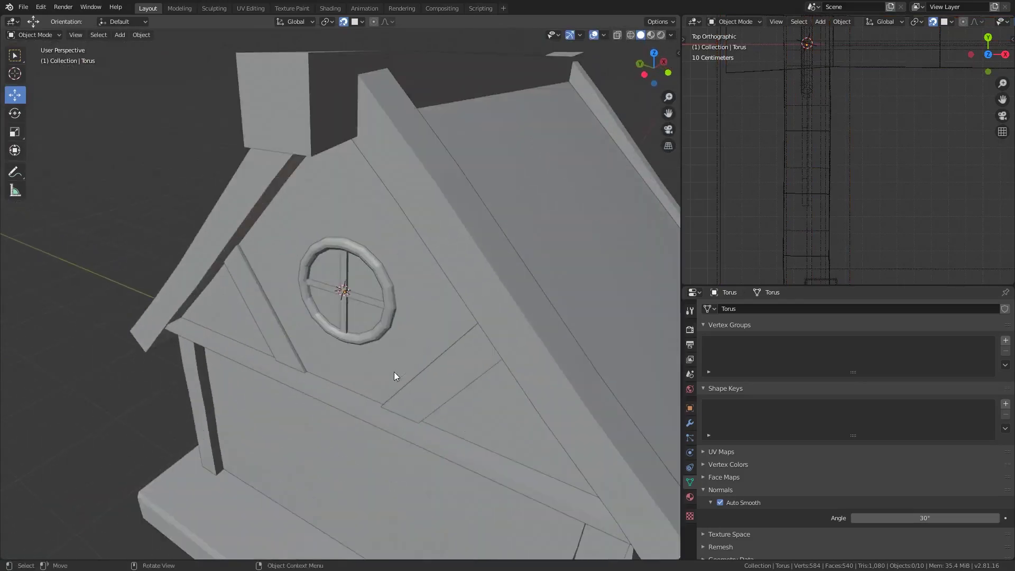
pyautogui.rightClick(421, 330)
pyautogui.click(421, 330)
pyautogui.scroll(3, 455, 316)
pyautogui.scroll(-4, 455, 315)
# Duplicate the round window onto the other gable.
pyautogui.moveTo(380, 260); pyautogui.dragTo(362, 308, button='middle')
pyautogui.click(362, 308)
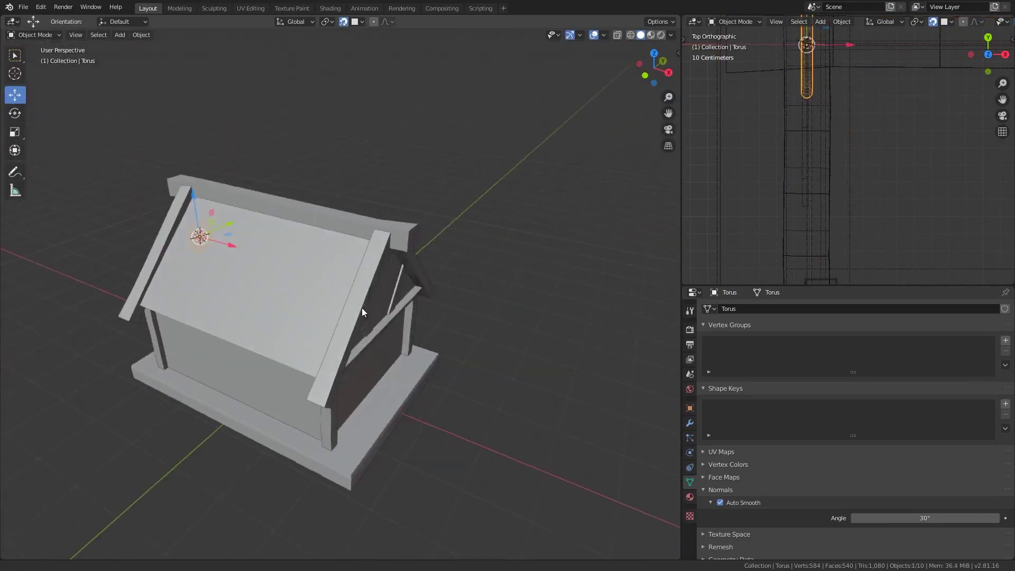
pyautogui.hotkey('shift', 'd')
pyautogui.click(407, 316)
pyautogui.scroll(5, 407, 316)
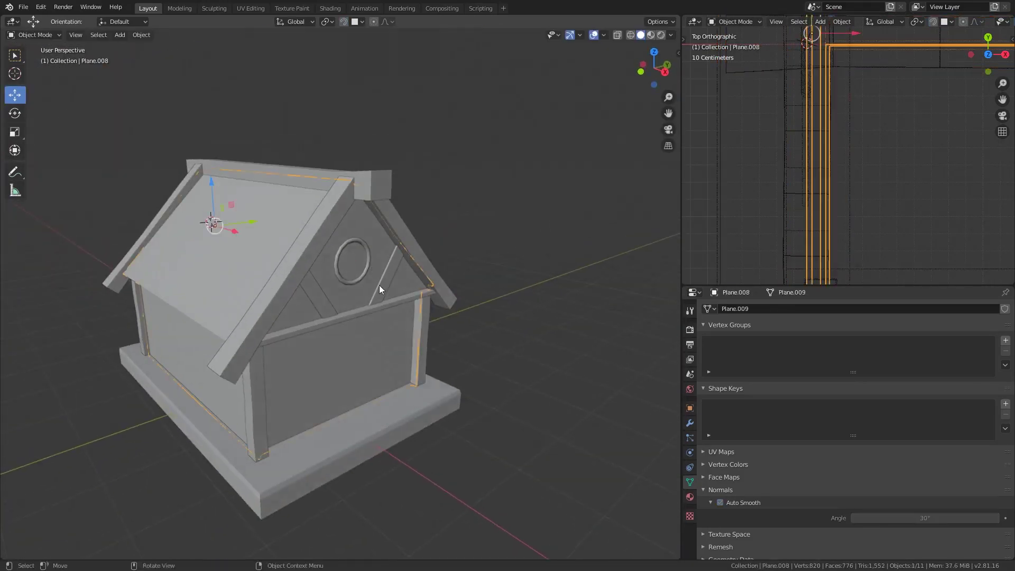
# Centre the copied round window on the other gable.
pyautogui.moveTo(379, 285)
pyautogui.mouseDown(button='middle')
pyautogui.moveTo(471, 323)
pyautogui.moveTo(447, 315)
pyautogui.mouseUp(button='middle')
pyautogui.scroll(-5, 448, 315)
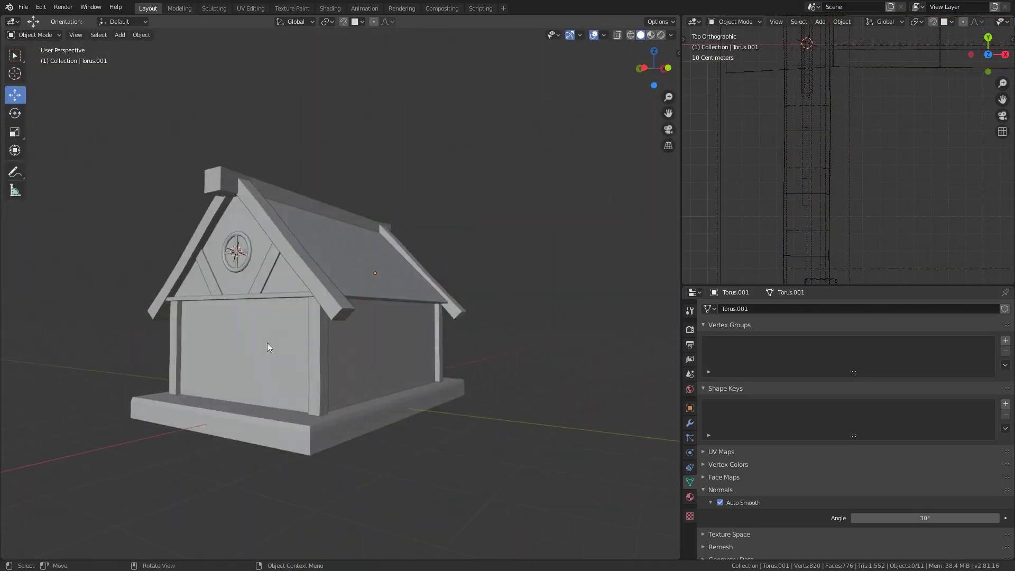
pyautogui.moveTo(268, 343); pyautogui.dragTo(398, 354, button='middle')
pyautogui.scroll(2, 399, 354)
# Copy the top plank's geometry and move the copy down to the wall base.
pyautogui.click(408, 198)
pyautogui.press('Tab')
pyautogui.hotkey('ctrl', 'l')
pyautogui.moveTo(410, 210); pyautogui.dragTo(451, 301, button='middle')
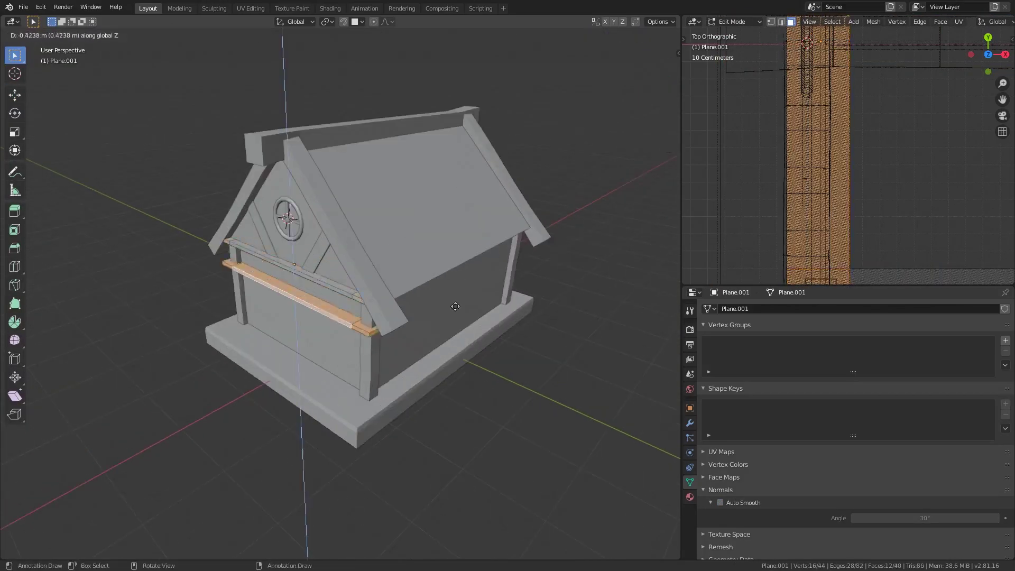
pyautogui.hotkey('shift', 'd')
pyautogui.click(464, 328)
# Dissolve the extra edge loops on the copied plank, undoing one wrong dissolve.
pyautogui.press('2')
pyautogui.keyDown('alt'); pyautogui.click(183, 301); pyautogui.keyUp('alt')
pyautogui.hotkey('alt', 'z')
pyautogui.press('x')
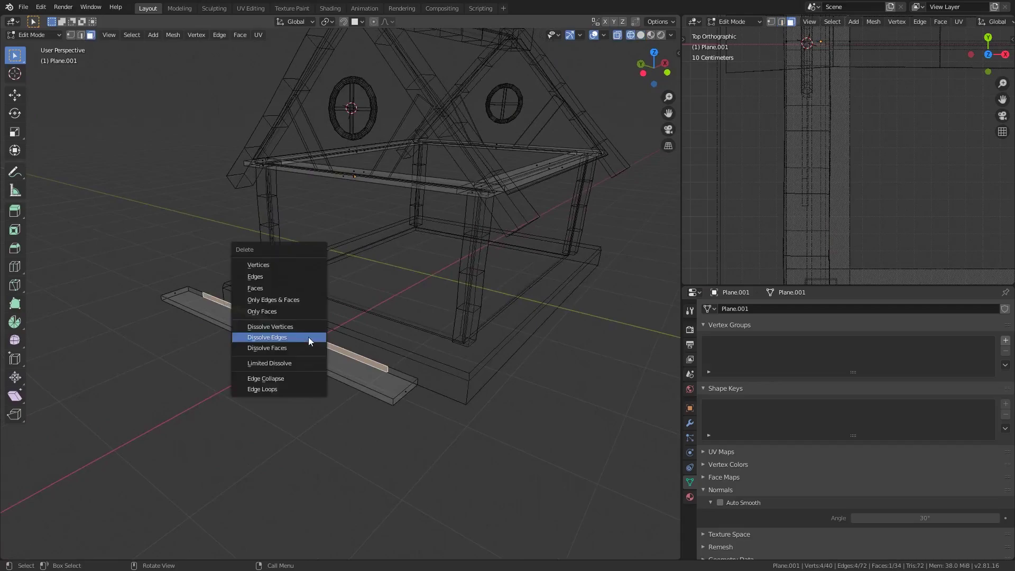
pyautogui.click(312, 337)
pyautogui.hotkey('alt', 'z')
pyautogui.moveTo(312, 337)
pyautogui.mouseDown(button='middle')
pyautogui.moveTo(336, 292)
pyautogui.moveTo(215, 276)
pyautogui.mouseUp(button='middle')
pyautogui.press('2')
pyautogui.hotkey('alt', 'z')
pyautogui.keyDown('alt'); pyautogui.click(216, 277); pyautogui.keyUp('alt')
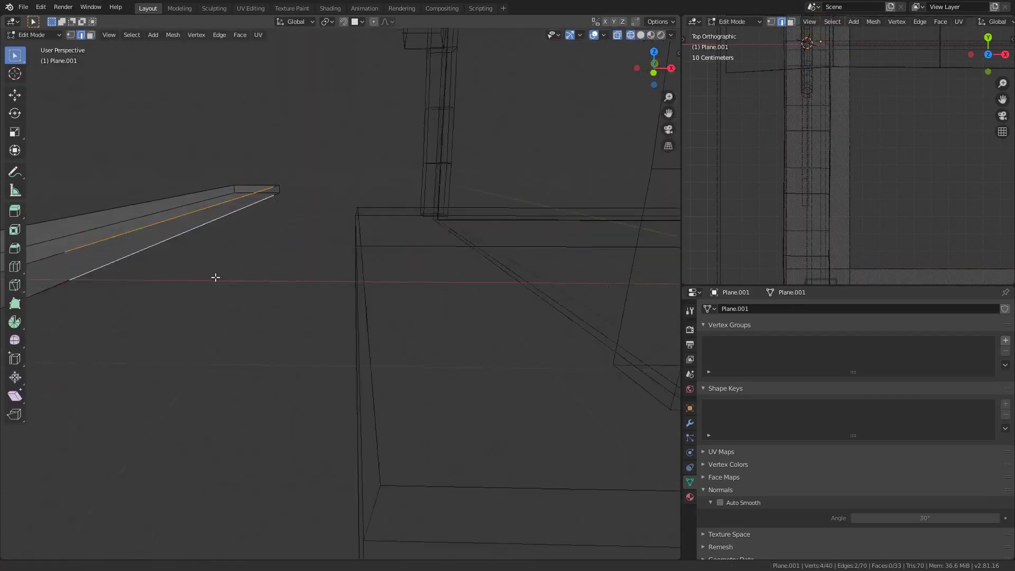
pyautogui.press('x')
pyautogui.click(234, 271)
pyautogui.hotkey('ctrl', 'z')
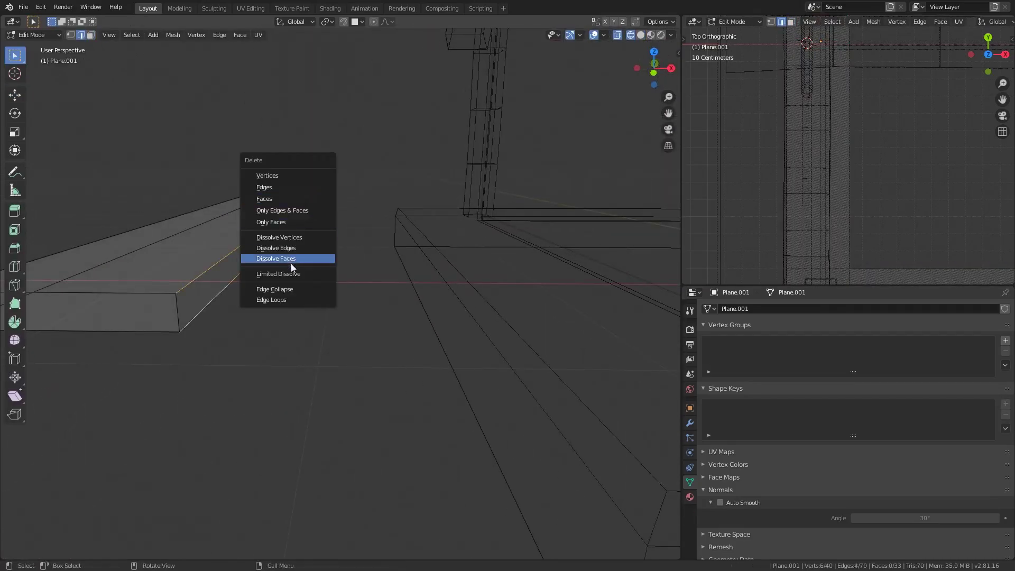
pyautogui.press('Escape')
# Delete the plank's end edges and fill the open end with a face.
pyautogui.moveTo(292, 267); pyautogui.dragTo(320, 244, button='middle')
pyautogui.keyDown('alt'); pyautogui.keyDown('shift'); pyautogui.click(320, 244); pyautogui.keyUp('shift'); pyautogui.keyUp('alt')
pyautogui.press('x')
pyautogui.click(245, 169)
pyautogui.hotkey('alt', 'z')
pyautogui.moveTo(245, 173); pyautogui.dragTo(264, 434, button='middle')
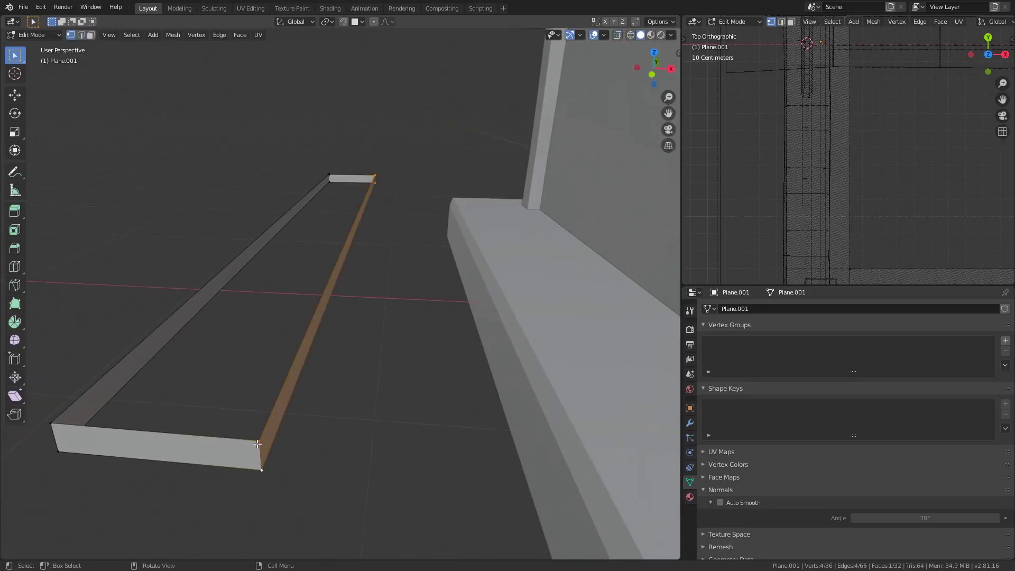
pyautogui.press('f')
# Separate the plank copy into its own board object and set its origin to geometry.
pyautogui.hotkey('alt', 'a')
pyautogui.hotkey('alt', 'z')
pyautogui.moveTo(367, 238); pyautogui.dragTo(287, 257, button='middle')
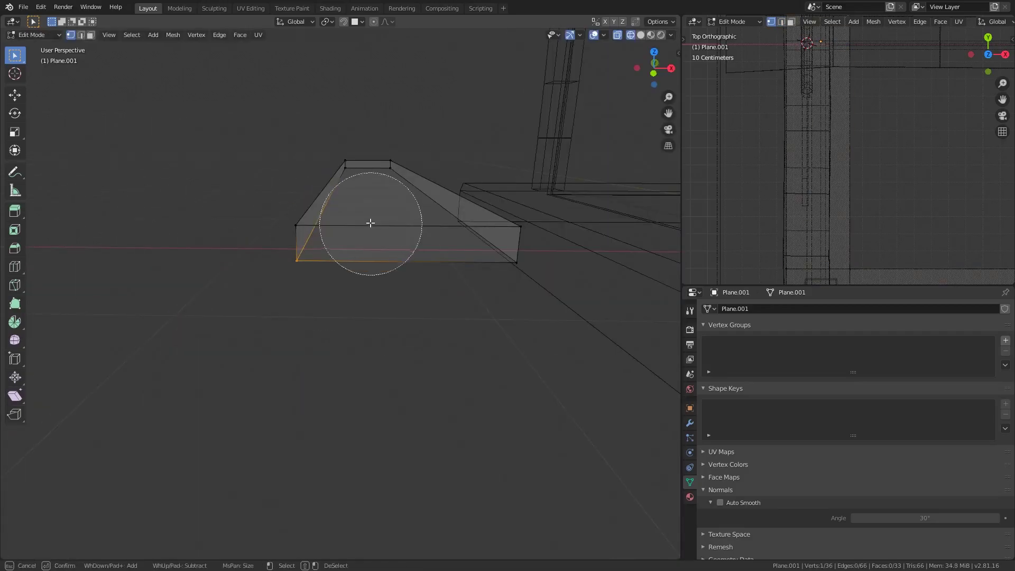
pyautogui.press('Escape')
pyautogui.press('a')
pyautogui.press('p')
pyautogui.click(469, 245)
pyautogui.press('Tab')
pyautogui.scroll(-3, 374, 283)
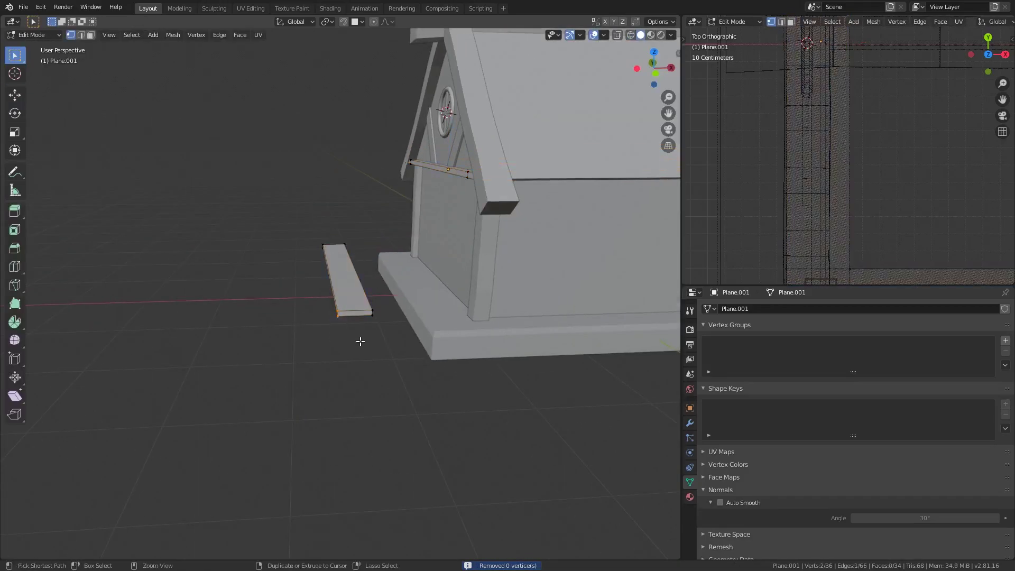
pyautogui.rightClick(425, 336)
pyautogui.moveTo(444, 391)
pyautogui.click(483, 349)
# From the left side view, try moving and scaling the board, then undo.
pyautogui.press('ctrl+KP_3')
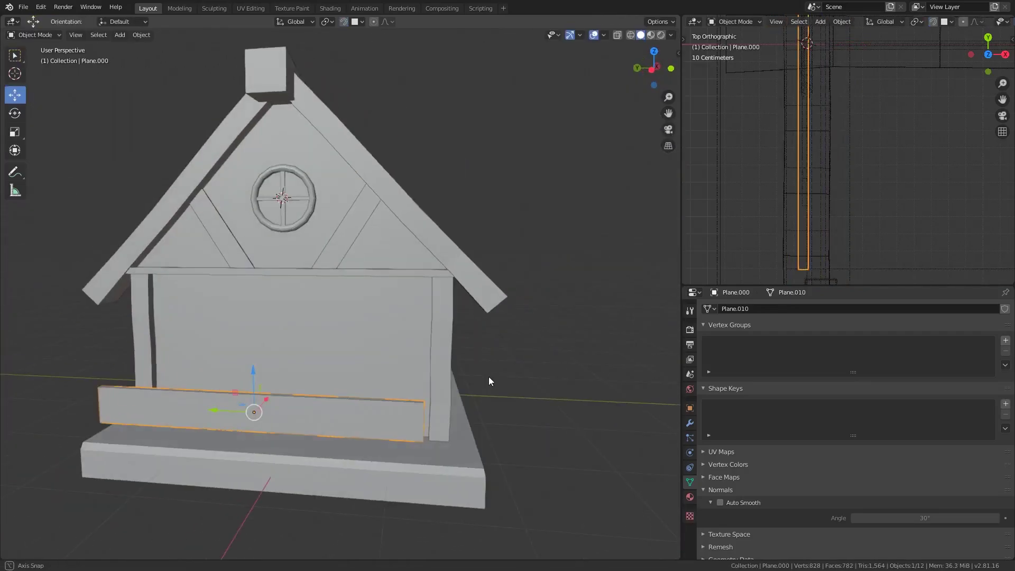
pyautogui.scroll(3, 489, 377)
pyautogui.hotkey('alt', 'z')
pyautogui.press('g')
pyautogui.press('y')
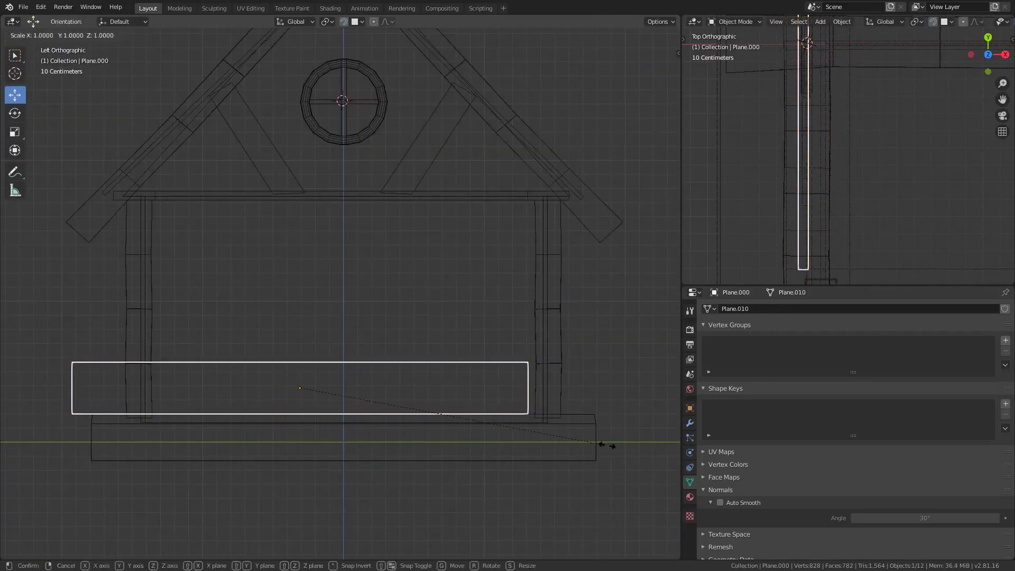
pyautogui.press('z')
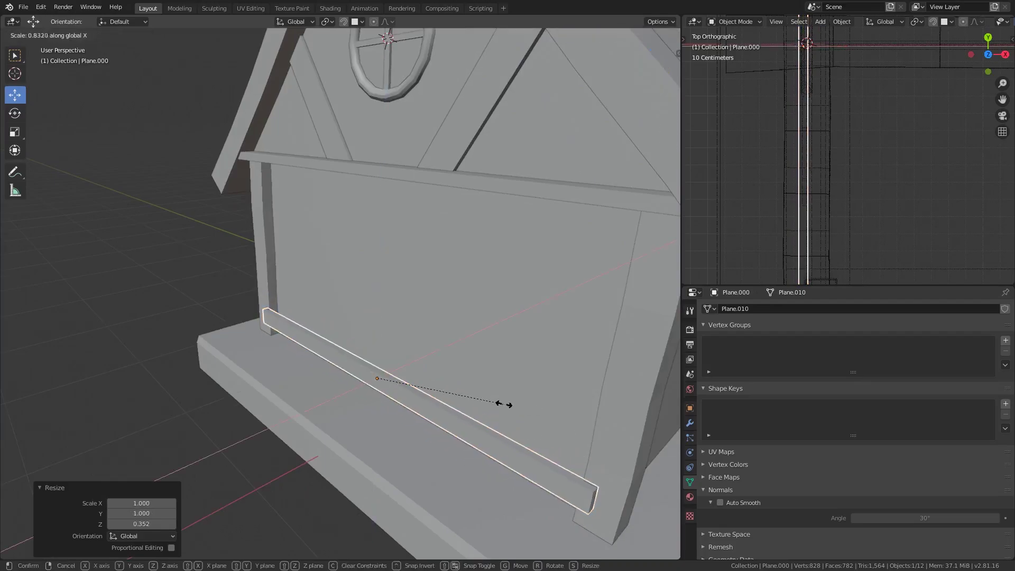
pyautogui.press('Escape')
pyautogui.moveTo(505, 405); pyautogui.dragTo(476, 386, button='middle')
pyautogui.hotkey('ctrl', 'z')
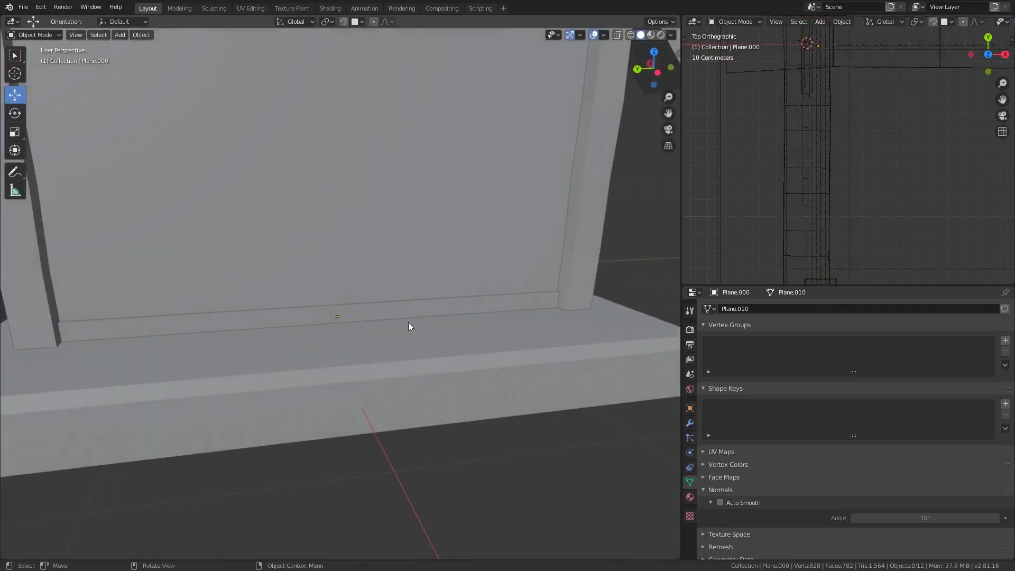
# Delete the board's middle section and extrude the post faces up 1.42 m.
pyautogui.press('x')
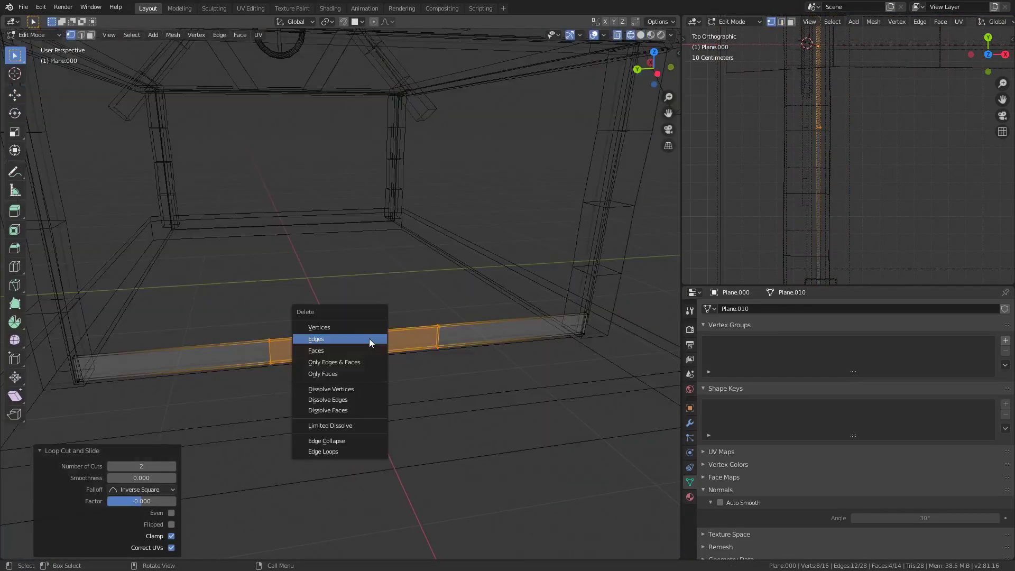
pyautogui.click(369, 339)
pyautogui.press('Tab')
pyautogui.press('Tab')
pyautogui.scroll(2, 368, 351)
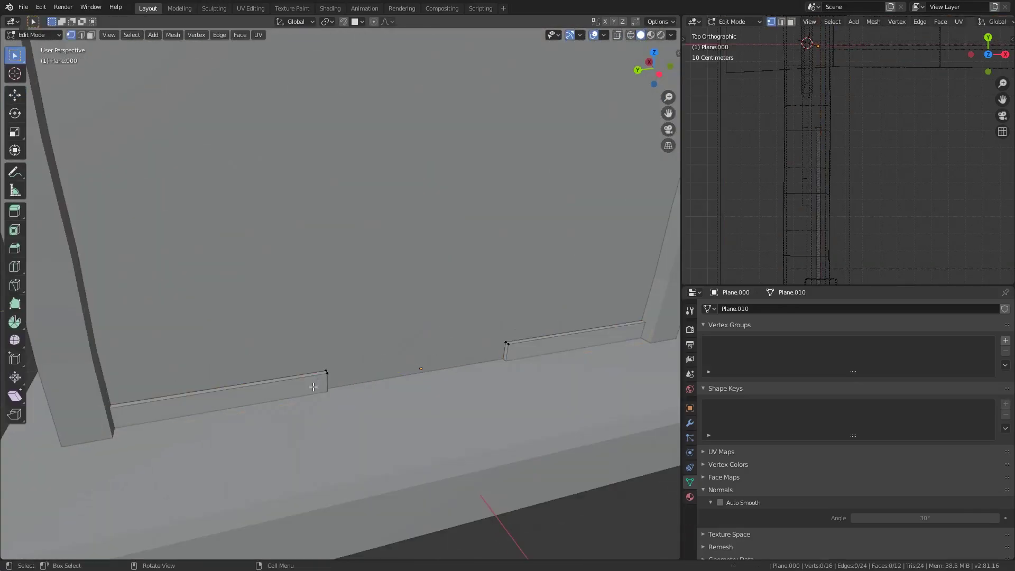
pyautogui.moveTo(369, 352); pyautogui.dragTo(476, 380, button='middle')
pyautogui.scroll(2, 476, 381)
pyautogui.hotkey('alt', 'e')
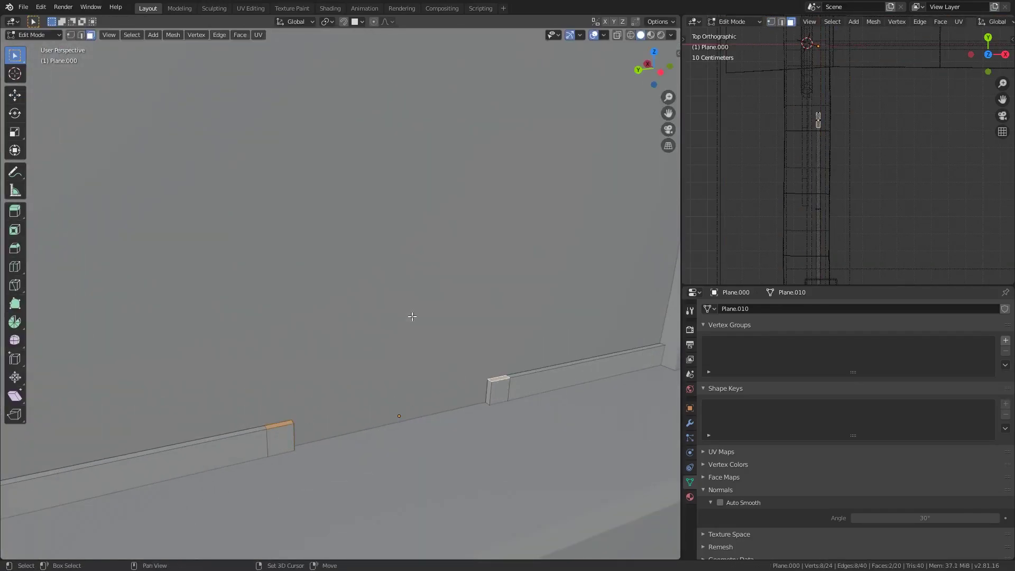
# Turn on snapping and start a loop cut on the base strip.
pyautogui.moveTo(413, 316); pyautogui.dragTo(402, 174, button='middle')
pyautogui.hotkey('shift', 'Tab')
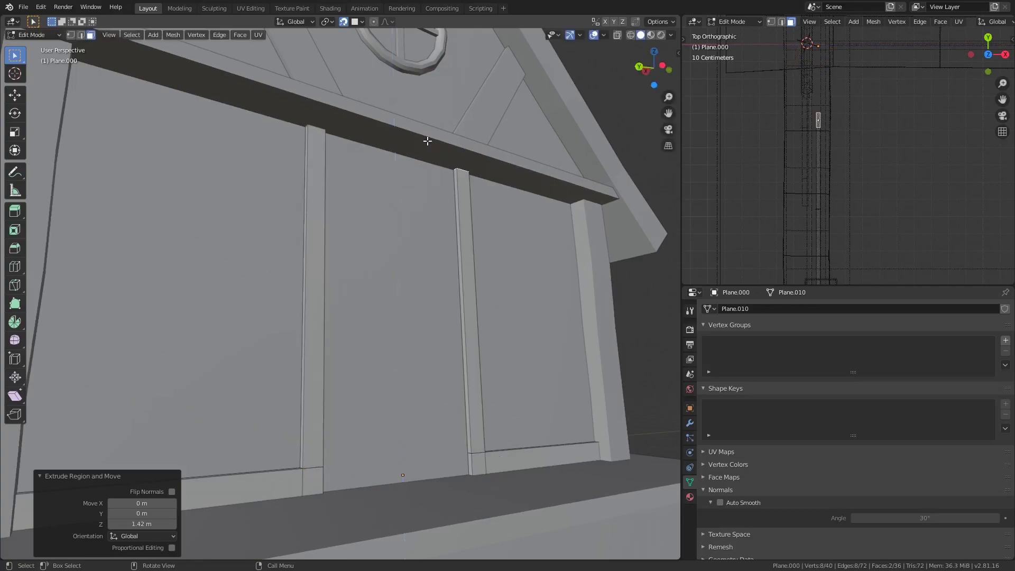
pyautogui.moveTo(427, 140)
pyautogui.mouseDown(button='middle')
pyautogui.moveTo(329, 363)
pyautogui.moveTo(370, 318)
pyautogui.moveTo(304, 291)
pyautogui.mouseUp(button='middle')
pyautogui.hotkey('ctrl', 'r')
# Place the edge loop on the bottom strip and make a first knife cut across it.
pyautogui.click(373, 361)
pyautogui.hotkey('shift', 'z')
pyautogui.press('1')
pyautogui.press('k')
pyautogui.click(342, 367)
pyautogui.press('k')
pyautogui.click(490, 328)
pyautogui.moveTo(489, 329)
pyautogui.mouseDown(button='middle')
pyautogui.moveTo(322, 328)
pyautogui.moveTo(507, 301)
pyautogui.moveTo(367, 306)
pyautogui.moveTo(448, 317)
pyautogui.moveTo(391, 344)
pyautogui.moveTo(288, 317)
pyautogui.mouseUp(button='middle')
pyautogui.click(322, 342)
# Add a second edge loop along the strip and make another knife cut.
pyautogui.hotkey('alt', 'a')
pyautogui.hotkey('shift', 'z')
pyautogui.hotkey('ctrl', 'r')
pyautogui.click(426, 339)
pyautogui.press('1')
pyautogui.hotkey('alt', 'a')
pyautogui.press('k')
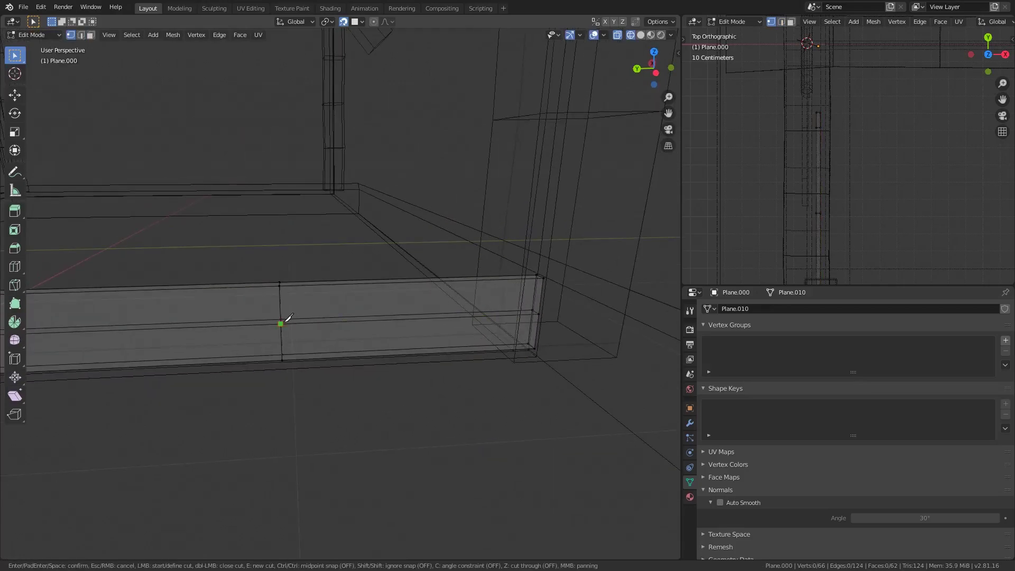
pyautogui.press('Return')
# Add two more knife cuts on the strip edge and select a strip face.
pyautogui.moveTo(540, 306)
pyautogui.mouseDown(button='middle')
pyautogui.moveTo(419, 333)
pyautogui.moveTo(550, 325)
pyautogui.moveTo(387, 319)
pyautogui.mouseUp(button='middle')
pyautogui.click(541, 326)
pyautogui.press('Return')
pyautogui.click(489, 281)
pyautogui.press('Return')
pyautogui.press('3')
pyautogui.moveTo(490, 278)
pyautogui.mouseDown(button='middle')
pyautogui.moveTo(470, 320)
pyautogui.moveTo(501, 363)
pyautogui.mouseUp(button='middle')
pyautogui.click(501, 363)
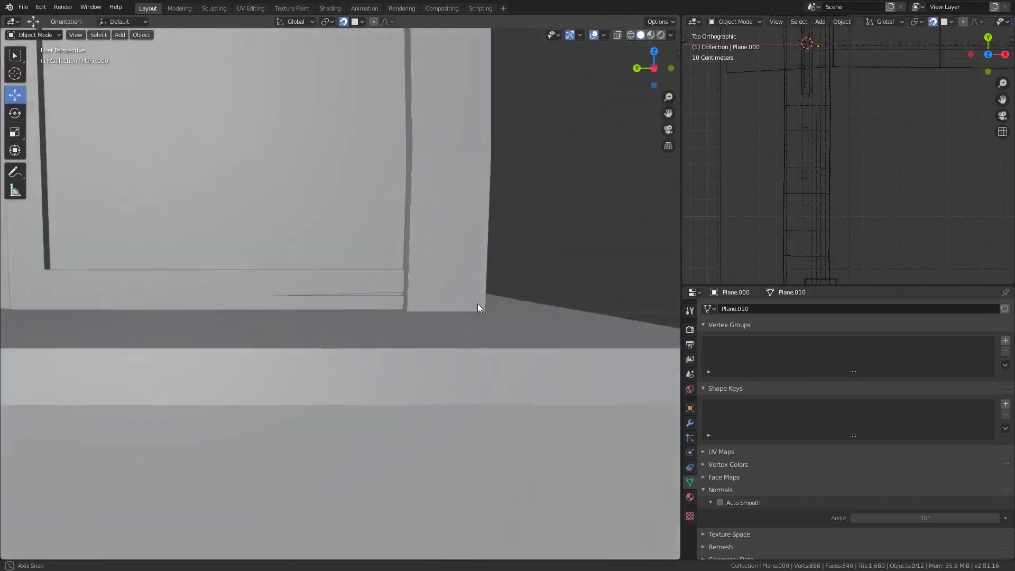
# Save the file under a new name, then re-enter Edit Mode in wireframe.
pyautogui.hotkey('ctrl', 'shift', 's')
pyautogui.click(422, 448)
pyautogui.write('T')
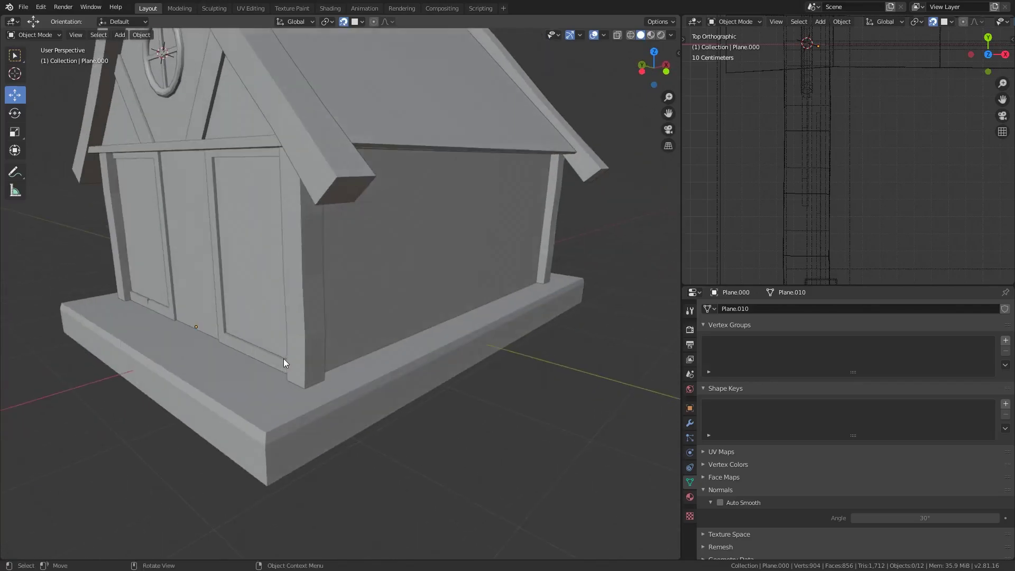
pyautogui.press('Tab')
pyautogui.hotkey('shift', 'z')
# Move the base board's end face along Y to extend the front wall's bottom strip.
pyautogui.moveTo(289, 339); pyautogui.dragTo(435, 324, button='middle')
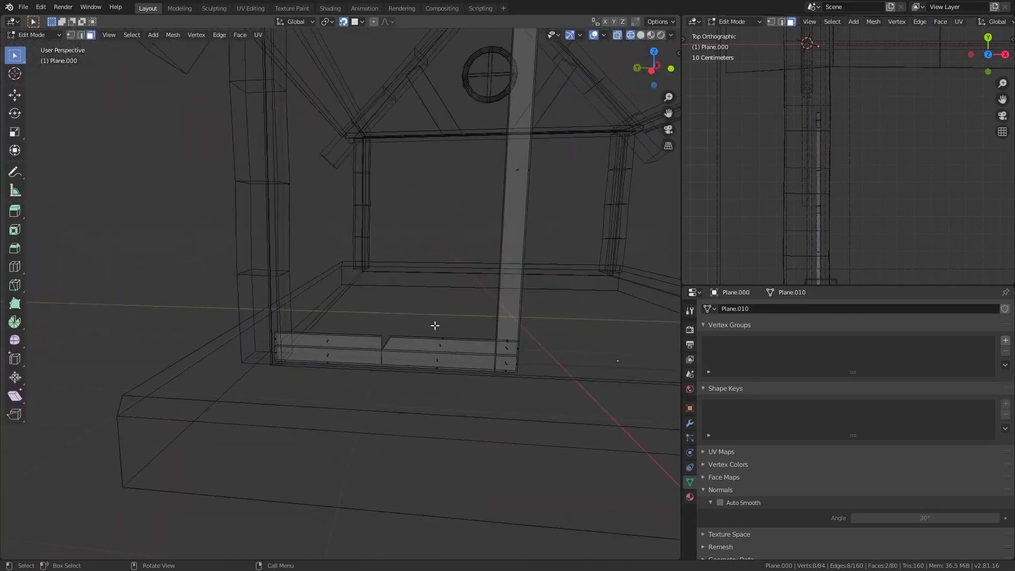
pyautogui.scroll(3, 385, 415)
pyautogui.click(389, 421)
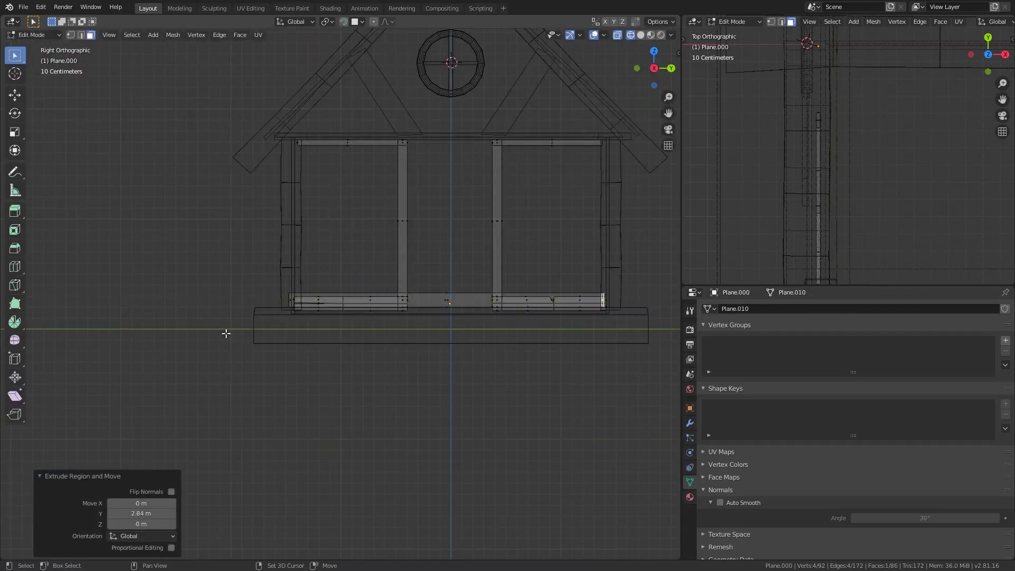
pyautogui.hotkey('shift', 'z')
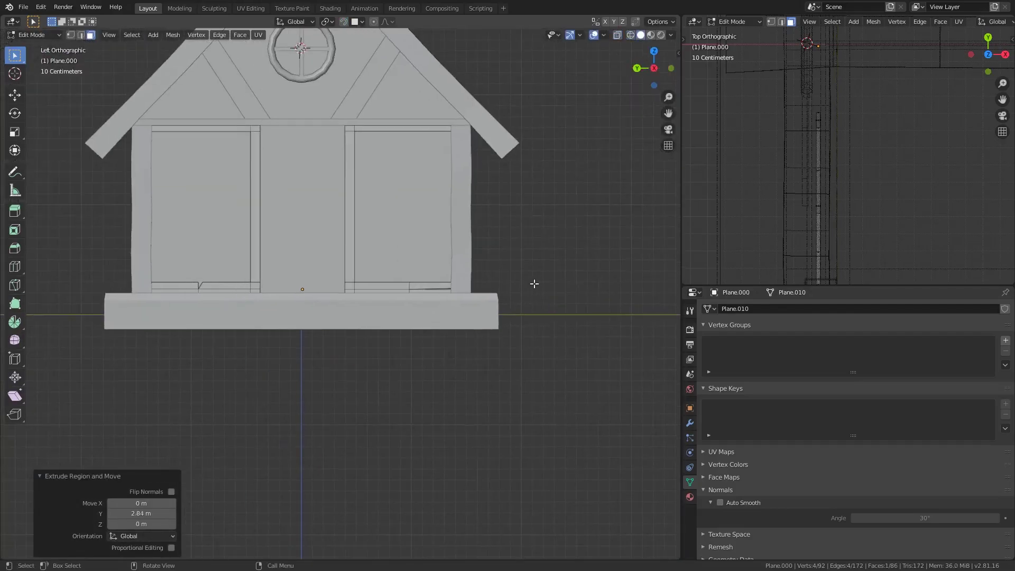
pyautogui.moveTo(535, 284); pyautogui.dragTo(286, 335, button='middle')
pyautogui.hotkey('shift', 'z')
pyautogui.scroll(5, 317, 349)
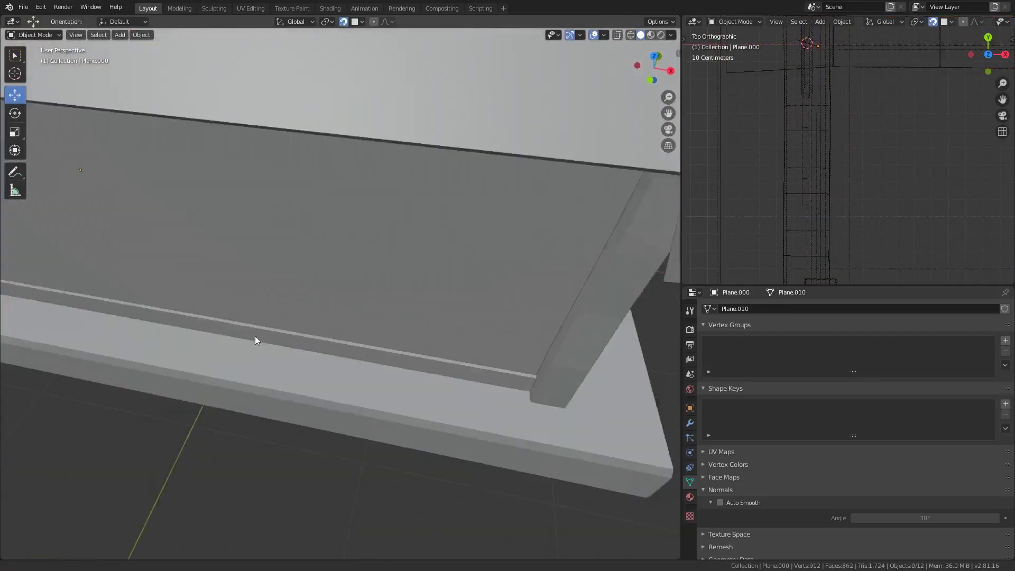
pyautogui.press('Tab')
pyautogui.moveTo(254, 337); pyautogui.dragTo(399, 344, button='middle')
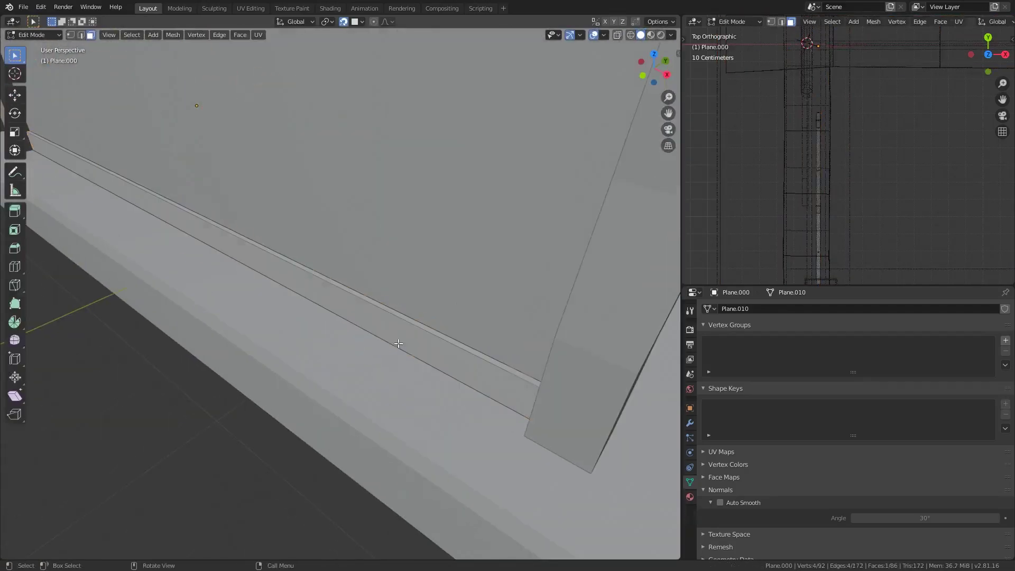
pyautogui.click(548, 340)
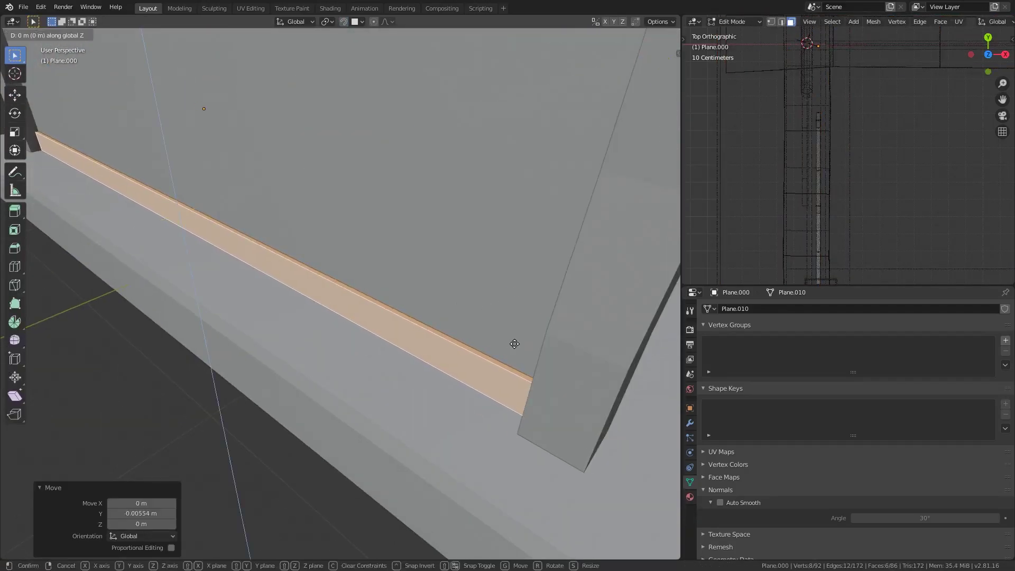
pyautogui.hotkey('ctrl', 'space')
pyautogui.scroll(-2, 665, 308)
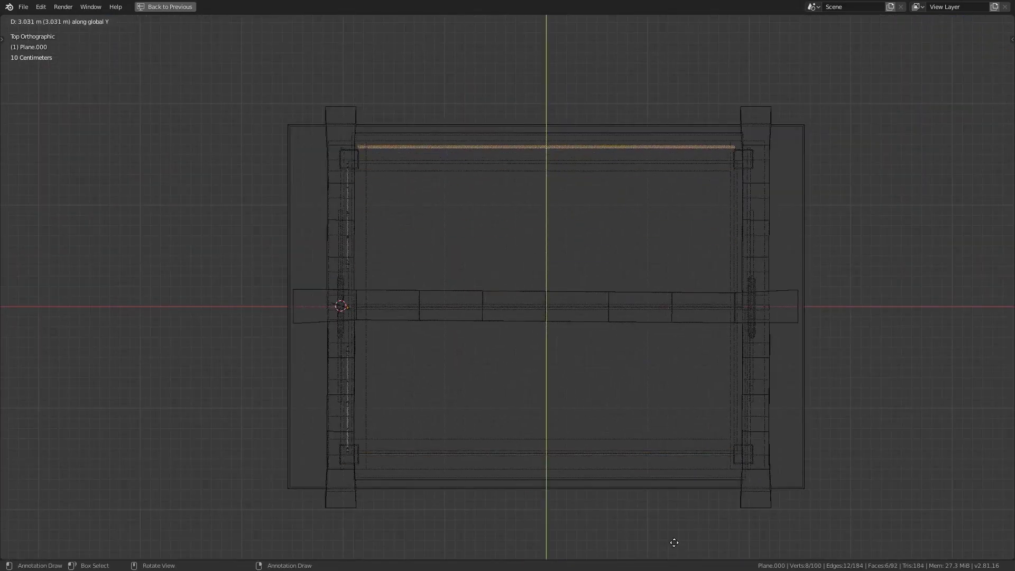
pyautogui.click(779, 421)
pyautogui.hotkey('ctrl', 'space')
pyautogui.scroll(4, 485, 265)
# Duplicate the bottom strip and turn the copy 90° about Z.
pyautogui.press('g')
pyautogui.press('y')
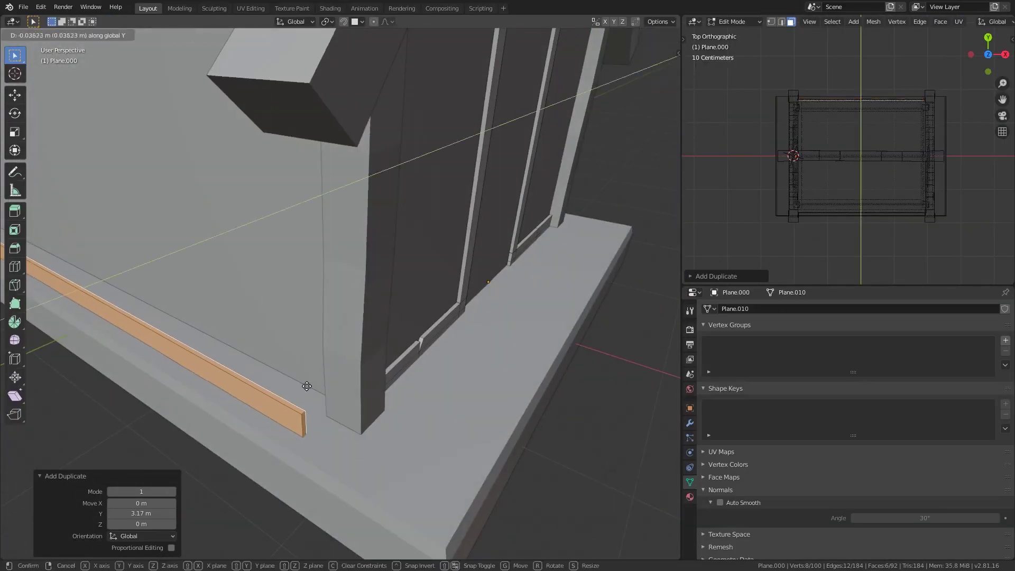
pyautogui.click(516, 317)
pyautogui.scroll(-5, 291, 317)
pyautogui.scroll(2, 460, 306)
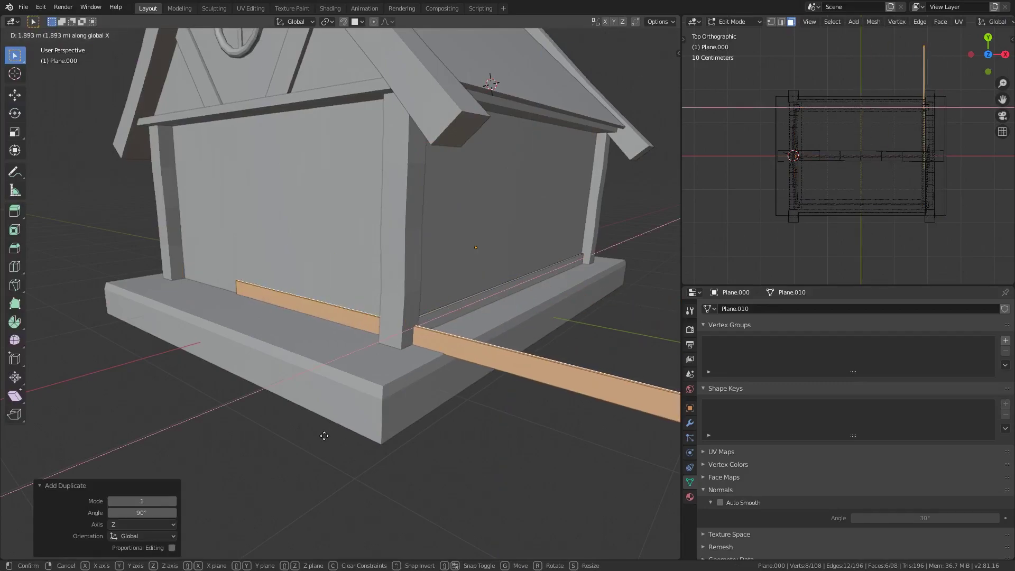
pyautogui.click(497, 375)
# Slide the rotated strip along Y until it sits at the base of the side wall.
pyautogui.press('KP_3')
pyautogui.scroll(3, 625, 319)
pyautogui.press('g')
pyautogui.press('y')
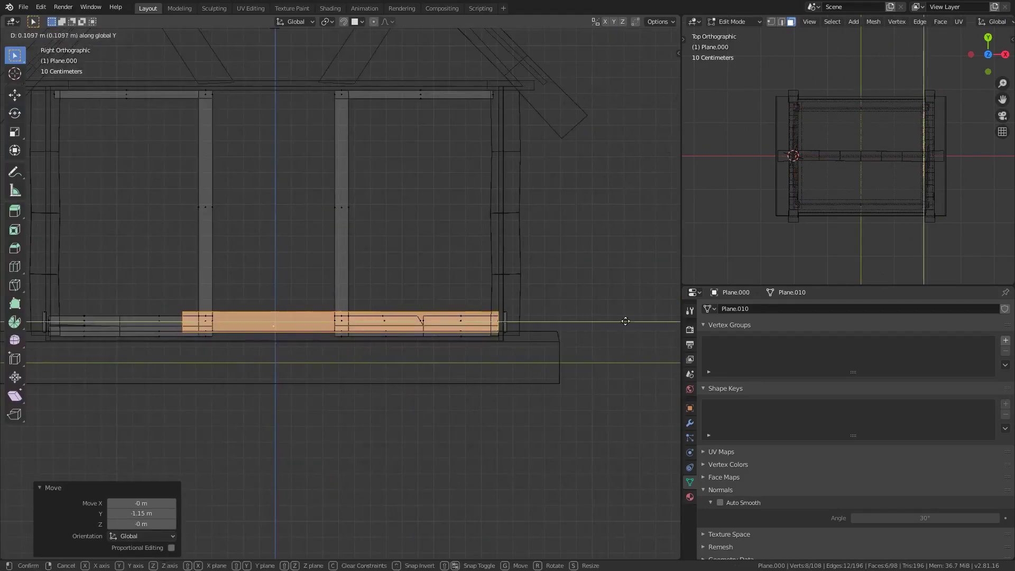
pyautogui.click(660, 324)
pyautogui.hotkey('alt', 'z')
pyautogui.press('1')
pyautogui.moveTo(370, 301); pyautogui.dragTo(477, 325)
pyautogui.hotkey('alt', 'z')
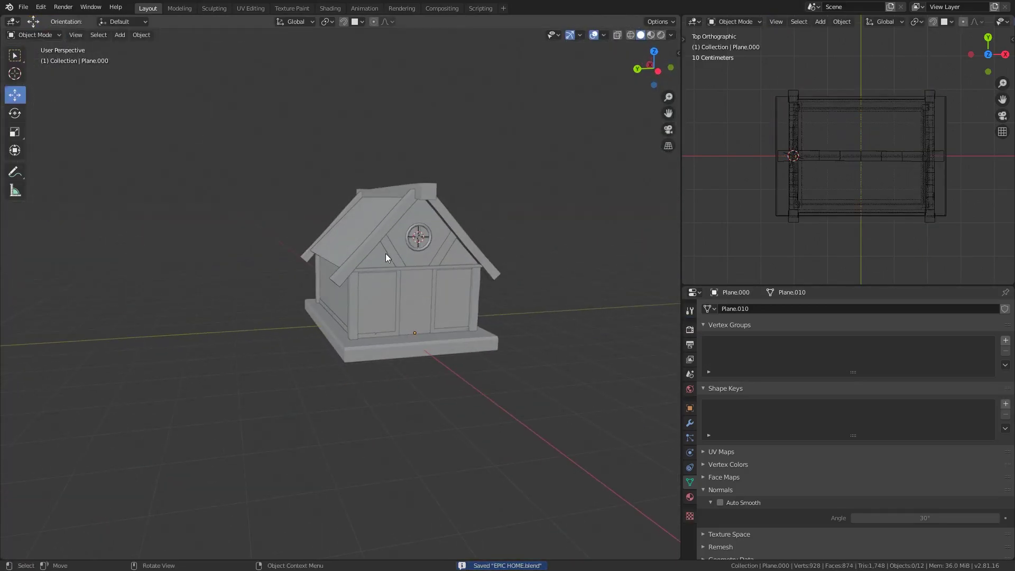
# Reposition the door post on the front wall, working in the front view.
pyautogui.moveTo(386, 253); pyautogui.dragTo(355, 290, button='middle')
pyautogui.scroll(5, 343, 307)
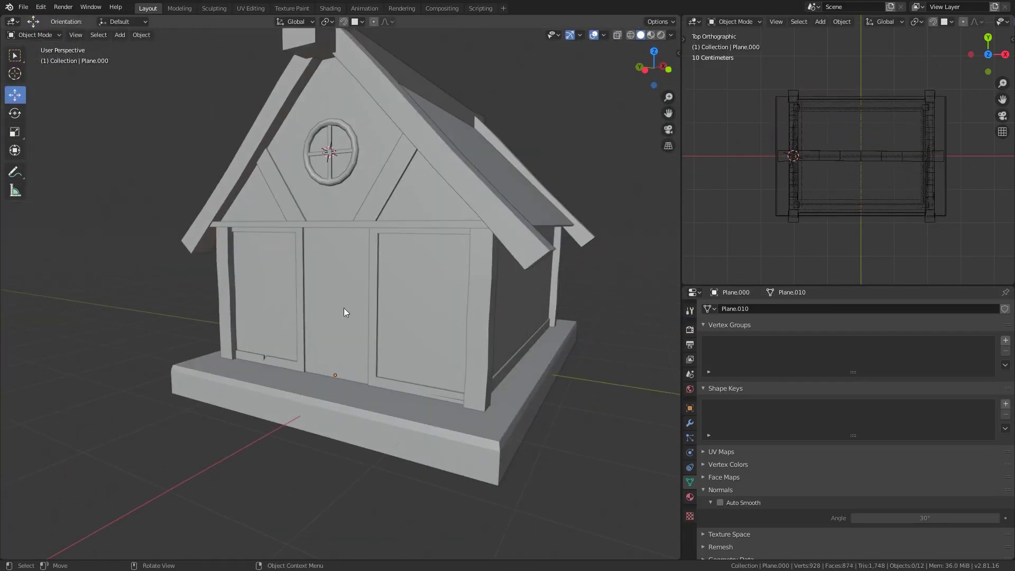
pyautogui.moveTo(344, 312); pyautogui.dragTo(374, 317, button='middle')
pyautogui.press('Tab')
pyautogui.scroll(3, 373, 317)
pyautogui.scroll(2, 400, 311)
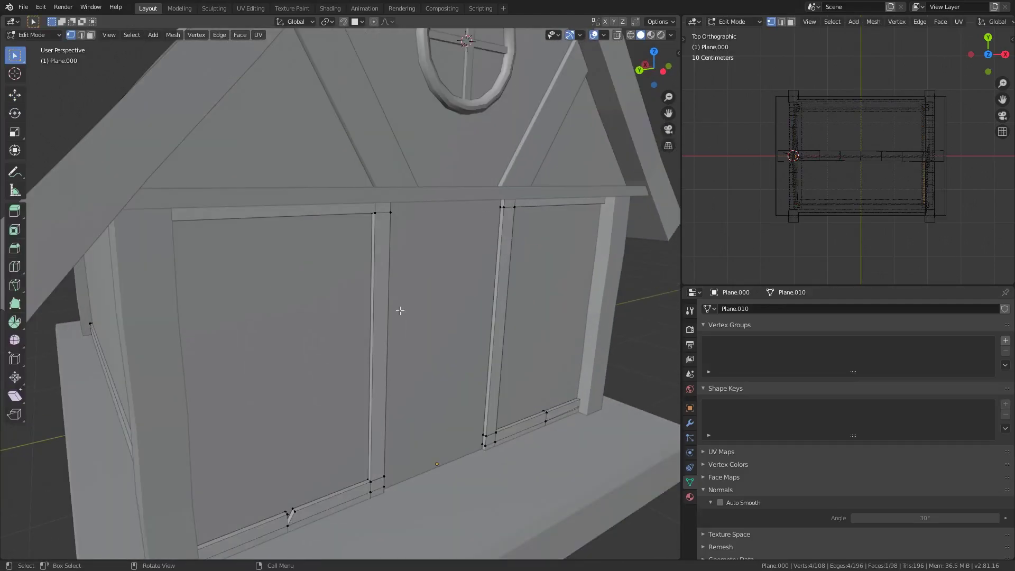
pyautogui.press('KP_1')
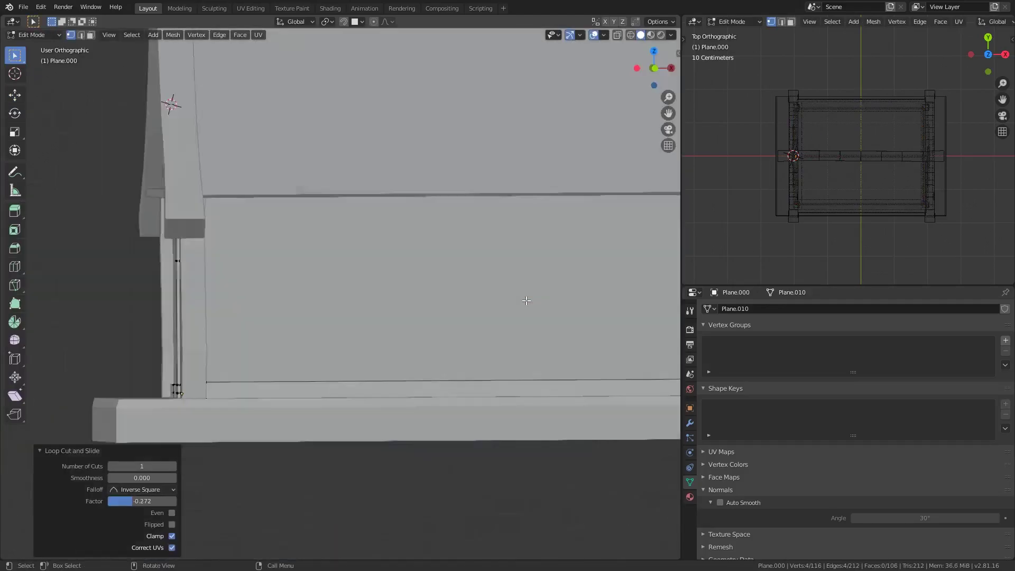
pyautogui.hotkey('shift', 'z')
pyautogui.click(485, 70)
# Bevel the door post and adjust its position.
pyautogui.hotkey('shift', 'z')
pyautogui.moveTo(485, 70); pyautogui.dragTo(557, 329, button='middle')
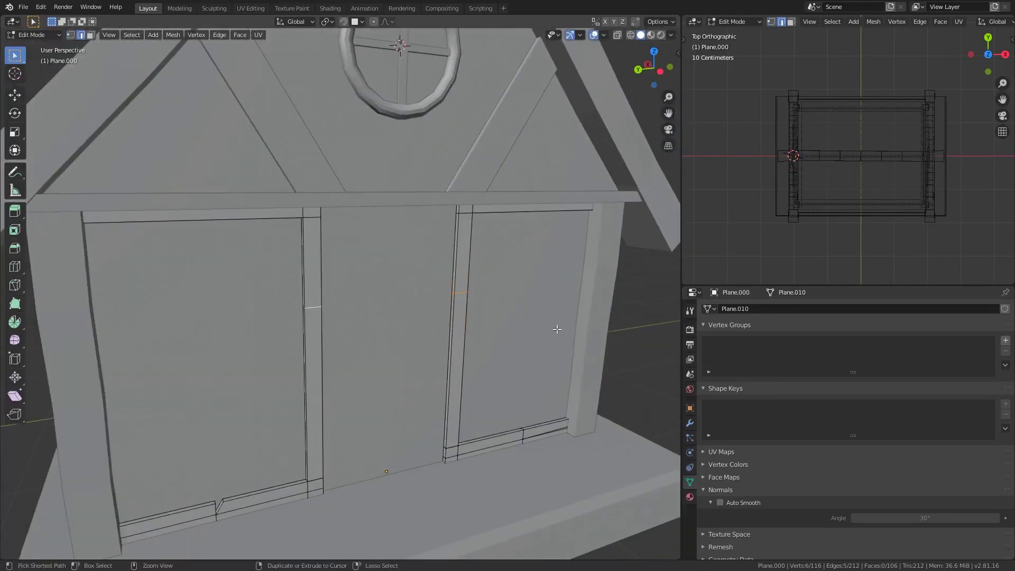
pyautogui.click(638, 377)
pyautogui.moveTo(638, 377)
pyautogui.mouseDown(button='middle')
pyautogui.moveTo(483, 335)
pyautogui.moveTo(395, 349)
pyautogui.mouseUp(button='middle')
pyautogui.hotkey('shift', 'z')
pyautogui.click(594, 363)
pyautogui.hotkey('shift', 'z')
pyautogui.scroll(2, 574, 371)
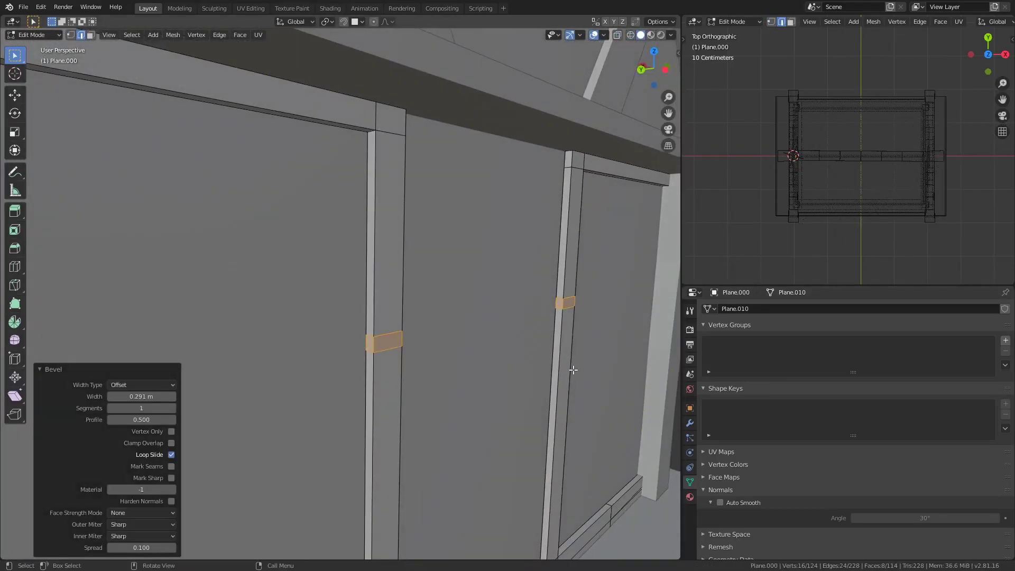
pyautogui.click(649, 373)
# Delete the post band faces and dissolve the leftover edges.
pyautogui.press('x')
pyautogui.click(531, 290)
pyautogui.press('ctrl+KP_3')
pyautogui.hotkey('shift', 'z')
pyautogui.scroll(4, 429, 299)
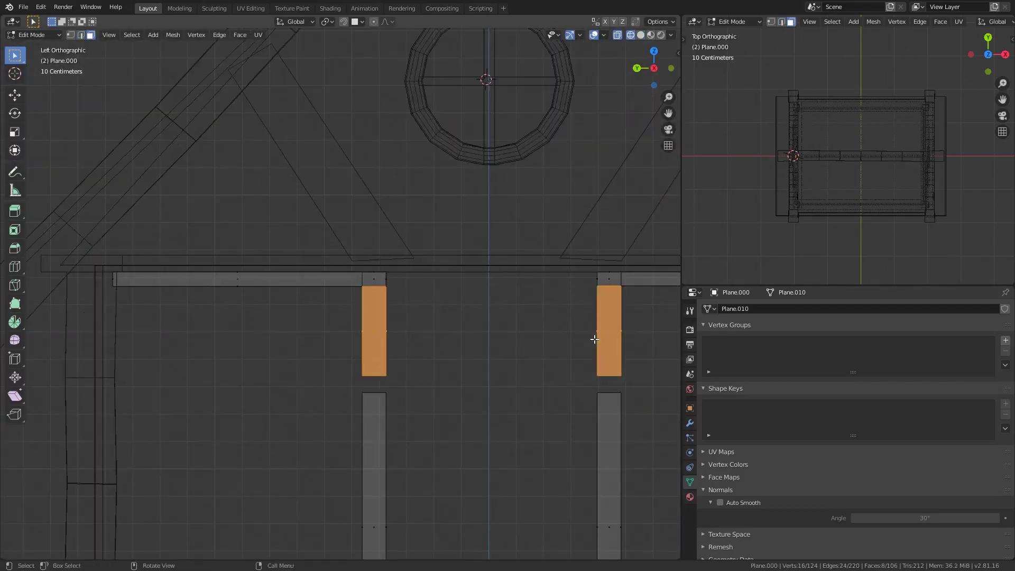
pyautogui.press('2')
pyautogui.press('x')
pyautogui.click(606, 311)
# Dissolve more doorway edges and delete the unwanted faces in the opening.
pyautogui.hotkey('shift', 'z')
pyautogui.moveTo(606, 311); pyautogui.dragTo(423, 328, button='middle')
pyautogui.scroll(3, 388, 323)
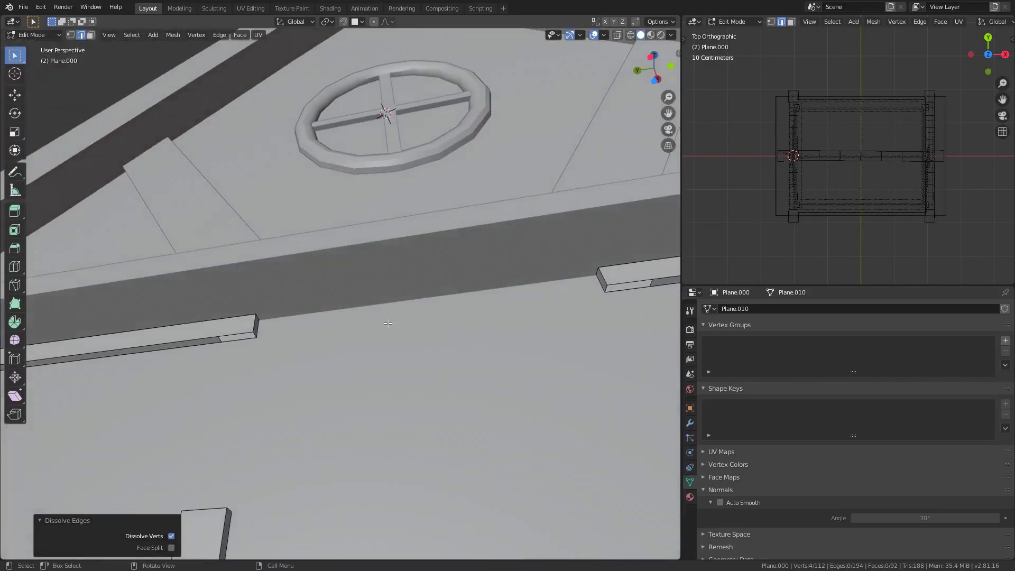
pyautogui.click(238, 340)
pyautogui.moveTo(238, 339); pyautogui.dragTo(253, 384, button='middle')
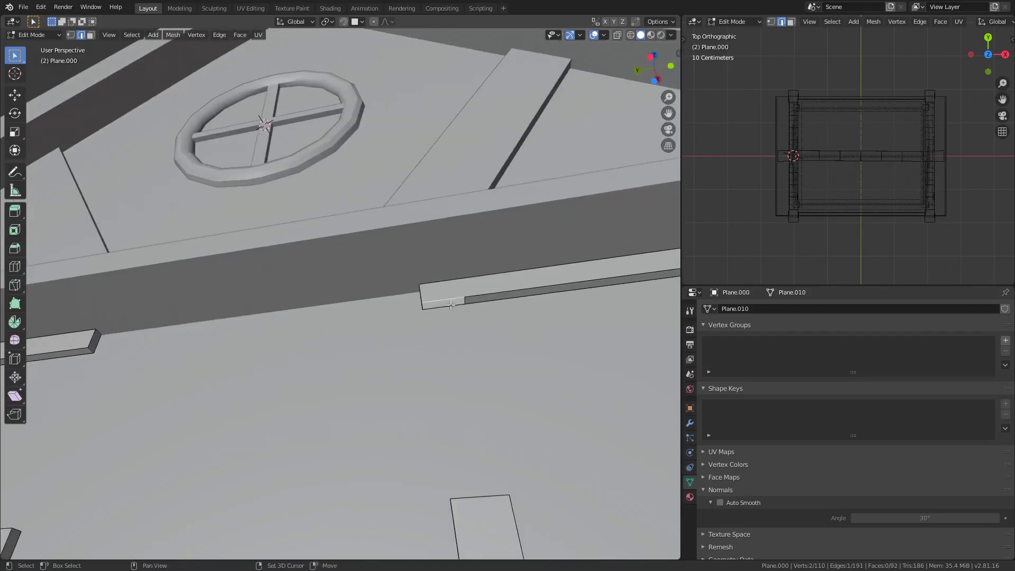
pyautogui.press('3')
pyautogui.press('x')
pyautogui.click(456, 348)
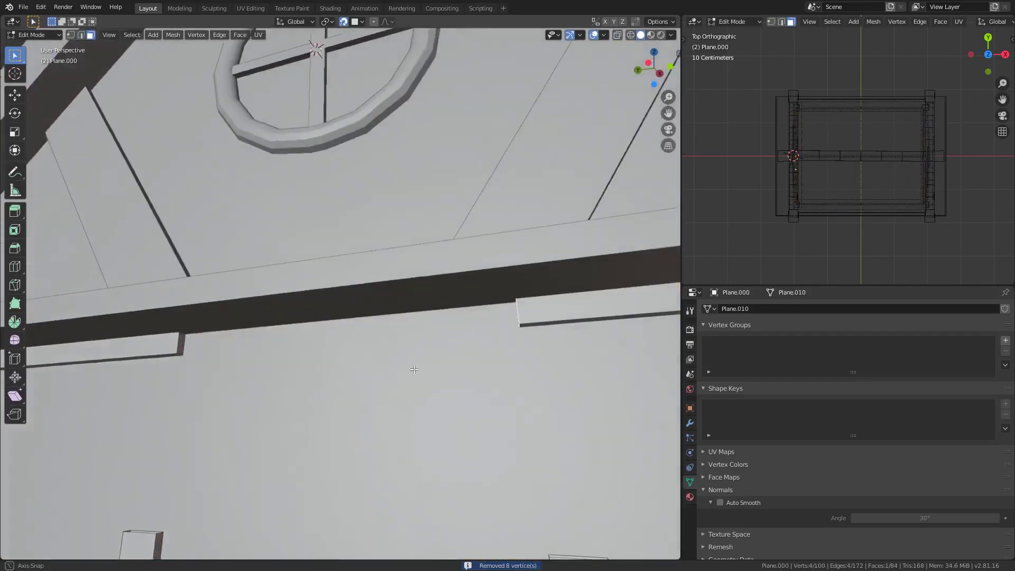
pyautogui.click(179, 309)
pyautogui.press('x')
pyautogui.press('2')
# Move the beam edge, merge its vertices and fill a face on the pillar top.
pyautogui.moveTo(179, 309); pyautogui.dragTo(488, 358, button='middle')
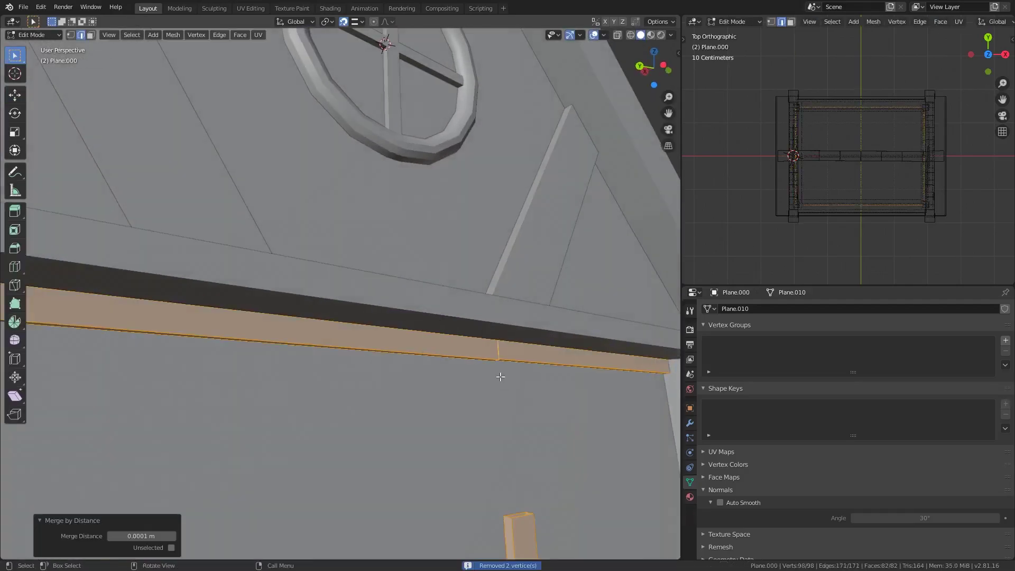
pyautogui.moveTo(522, 395); pyautogui.dragTo(386, 378, button='middle')
pyautogui.press('Tab')
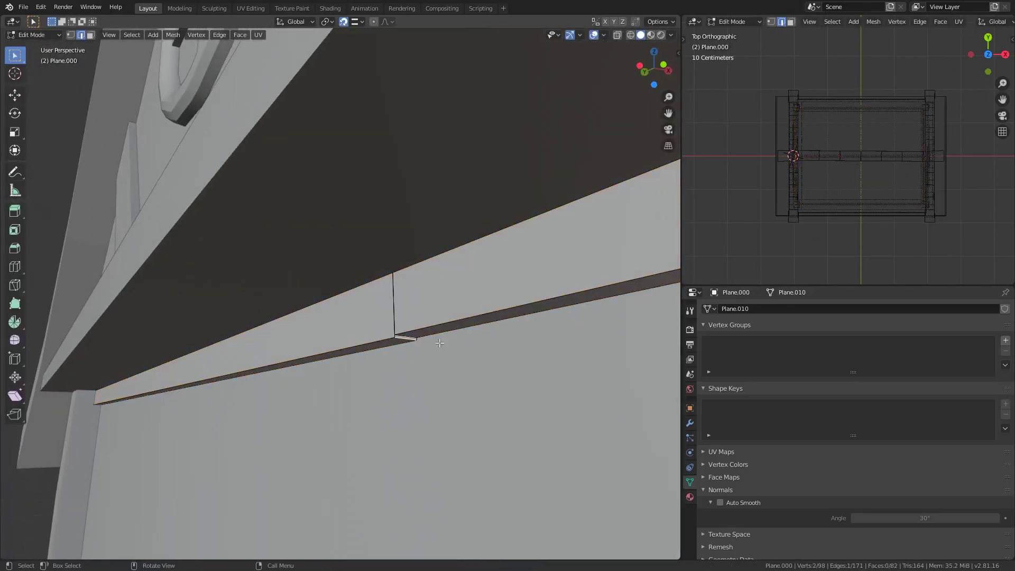
pyautogui.click(416, 300)
pyautogui.press('m')
pyautogui.click(461, 333)
pyautogui.moveTo(462, 333); pyautogui.dragTo(484, 398, button='middle')
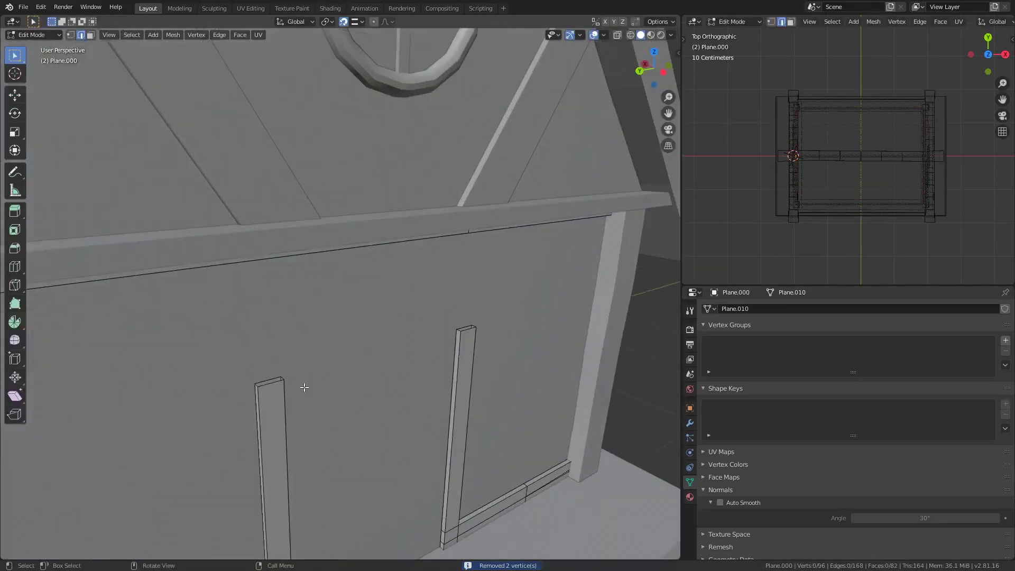
pyautogui.press('KP_3')
pyautogui.press('ctrl+KP_3')
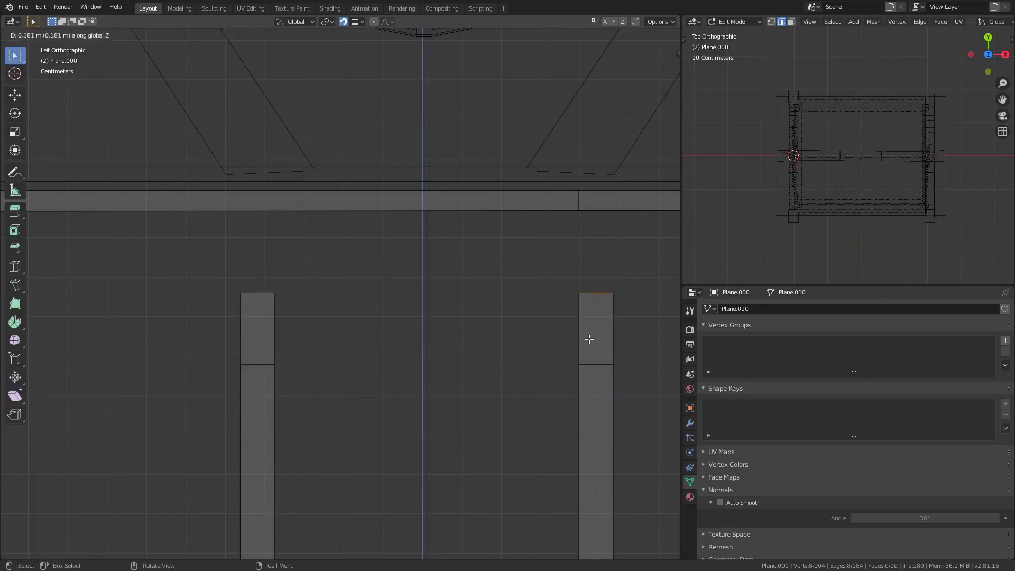
pyautogui.press('f')
# Select the whole door frame and merge its duplicate vertices.
pyautogui.press('3')
pyautogui.hotkey('shift', 'z')
pyautogui.moveTo(587, 389)
pyautogui.mouseDown(button='middle')
pyautogui.moveTo(424, 385)
pyautogui.moveTo(463, 349)
pyautogui.mouseUp(button='middle')
pyautogui.scroll(-3, 424, 385)
pyautogui.press('a')
pyautogui.hotkey('alt', 'a')
pyautogui.press('ctrl+KP_3')
pyautogui.press('3')
pyautogui.hotkey('shift', 'z')
pyautogui.scroll(3, 453, 300)
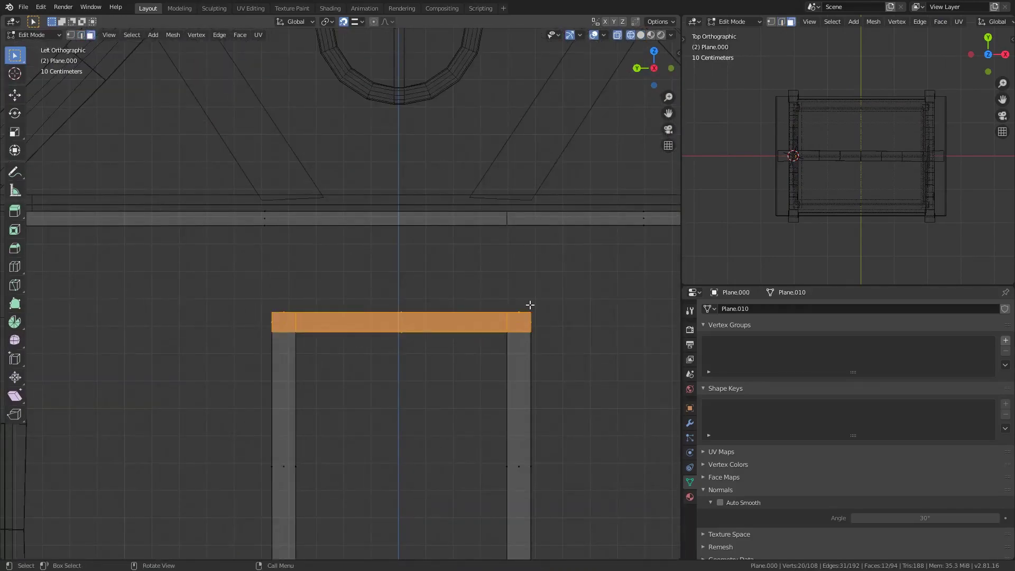
# Scale the door frame's top bar along X to widen it.
pyautogui.press('Tab')
pyautogui.hotkey('shift', 'z')
pyautogui.moveTo(530, 305); pyautogui.dragTo(573, 317, button='middle')
pyautogui.press('s')
pyautogui.press('x')
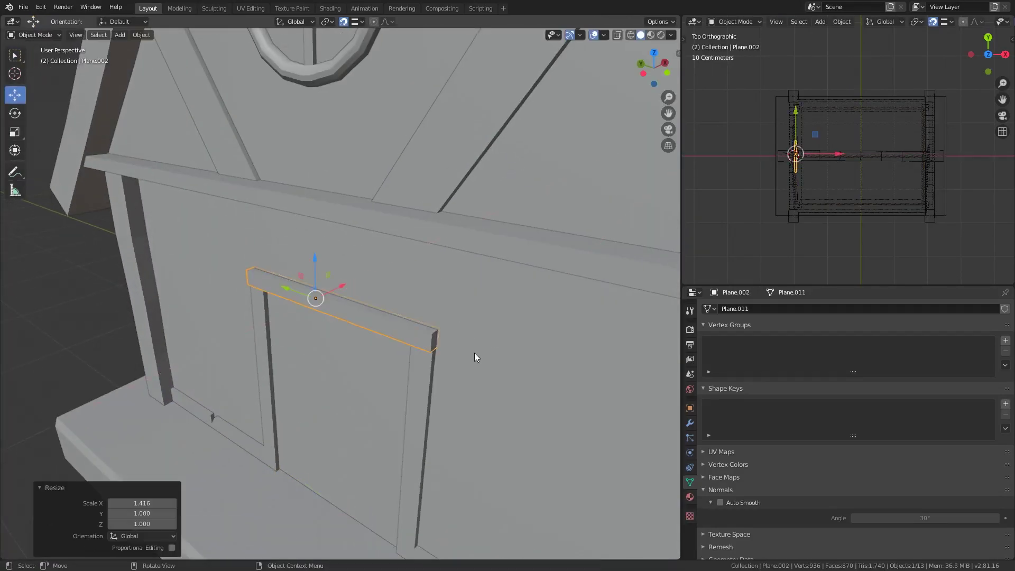
pyautogui.moveTo(474, 353)
pyautogui.mouseDown(button='middle')
pyautogui.moveTo(490, 309)
pyautogui.moveTo(482, 338)
pyautogui.moveTo(325, 350)
pyautogui.moveTo(489, 391)
pyautogui.moveTo(433, 370)
pyautogui.mouseUp(button='middle')
pyautogui.press('Tab')
# Add four loop cuts across the door's side frames.
pyautogui.hotkey('ctrl', 'r')
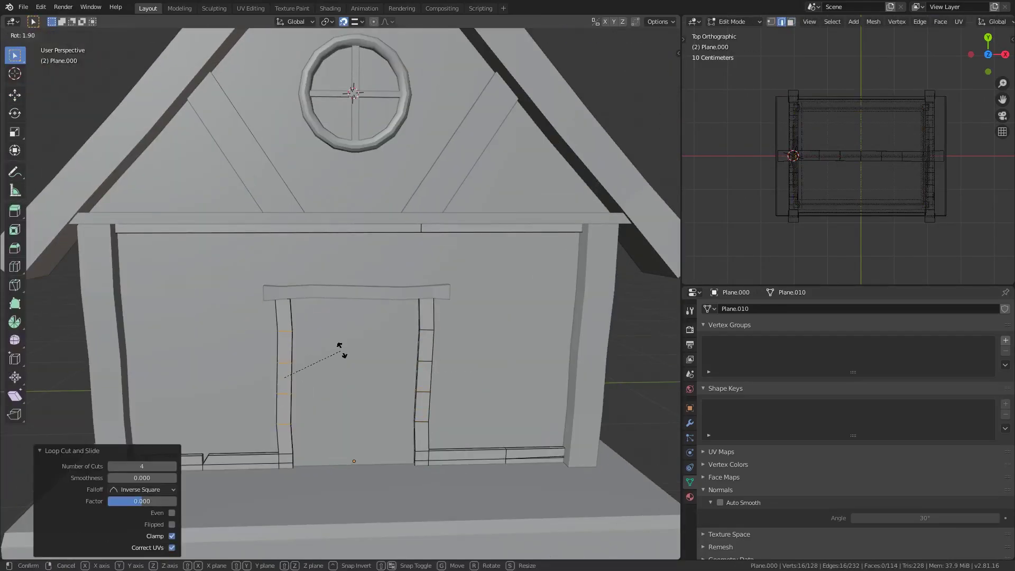
pyautogui.press('Escape')
pyautogui.moveTo(341, 350); pyautogui.dragTo(414, 370, button='middle')
pyautogui.scroll(3, 414, 370)
pyautogui.hotkey('ctrl', 'r')
pyautogui.click(377, 404)
pyautogui.moveTo(377, 404)
pyautogui.mouseDown(button='middle')
pyautogui.moveTo(328, 411)
pyautogui.moveTo(443, 356)
pyautogui.moveTo(428, 265)
pyautogui.moveTo(446, 353)
pyautogui.mouseUp(button='middle')
pyautogui.press('Tab')
pyautogui.scroll(-4, 443, 356)
pyautogui.press('Tab')
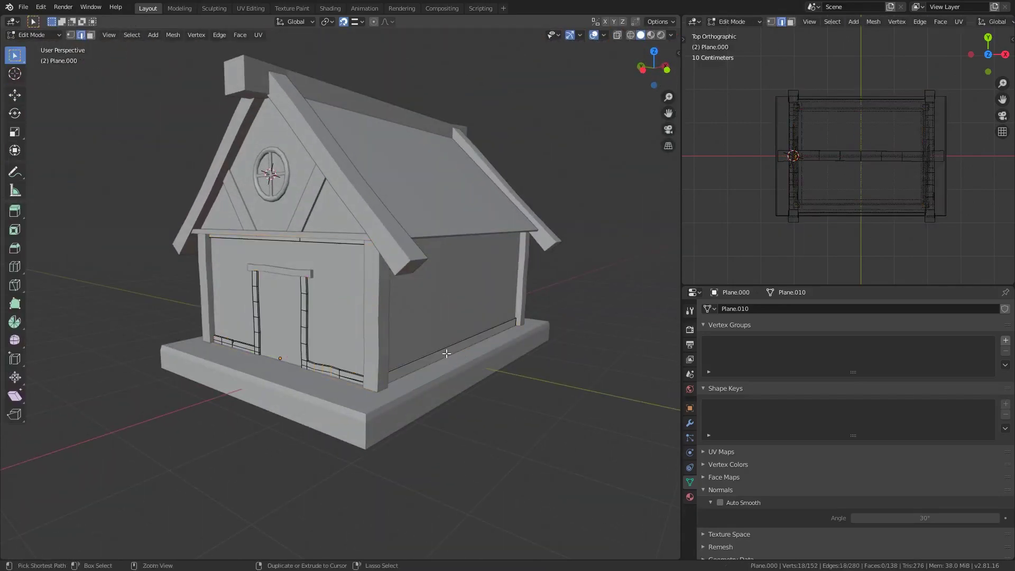
pyautogui.press('Tab')
pyautogui.scroll(-3, 571, 391)
# Add a UV sphere at the 3D cursor by the front door to become the knob.
pyautogui.moveTo(571, 391); pyautogui.dragTo(382, 385, button='middle')
pyautogui.press('Tab')
pyautogui.click(544, 383)
pyautogui.scroll(5, 382, 385)
pyautogui.click(426, 398)
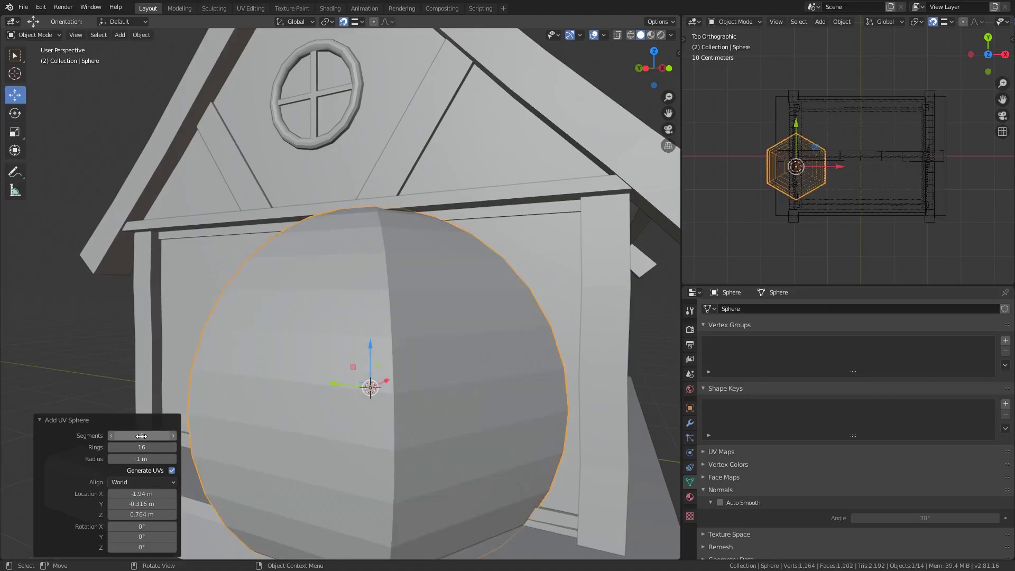
pyautogui.scroll(-5, 382, 403)
pyautogui.scroll(6, 317, 370)
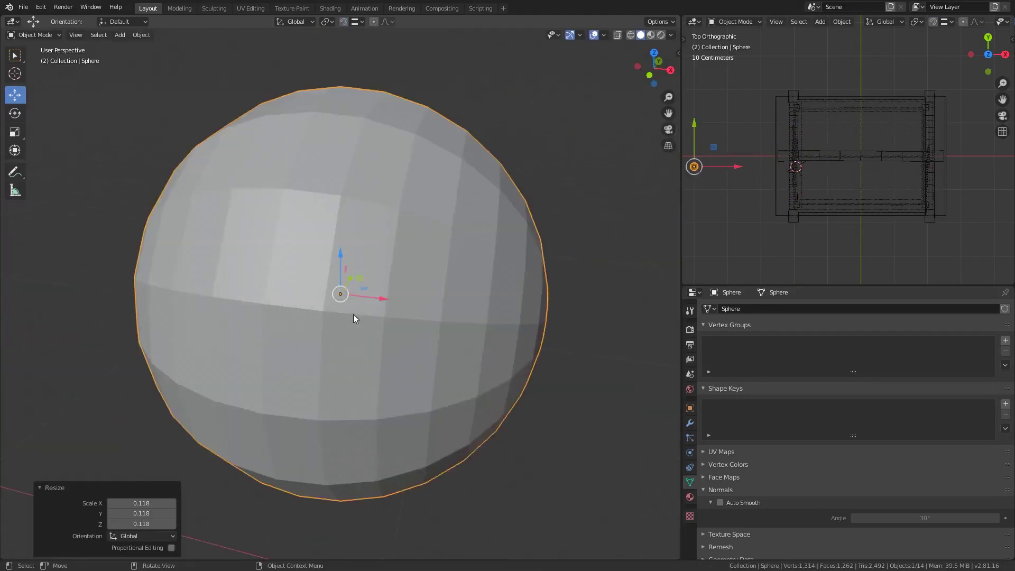
pyautogui.press('Tab')
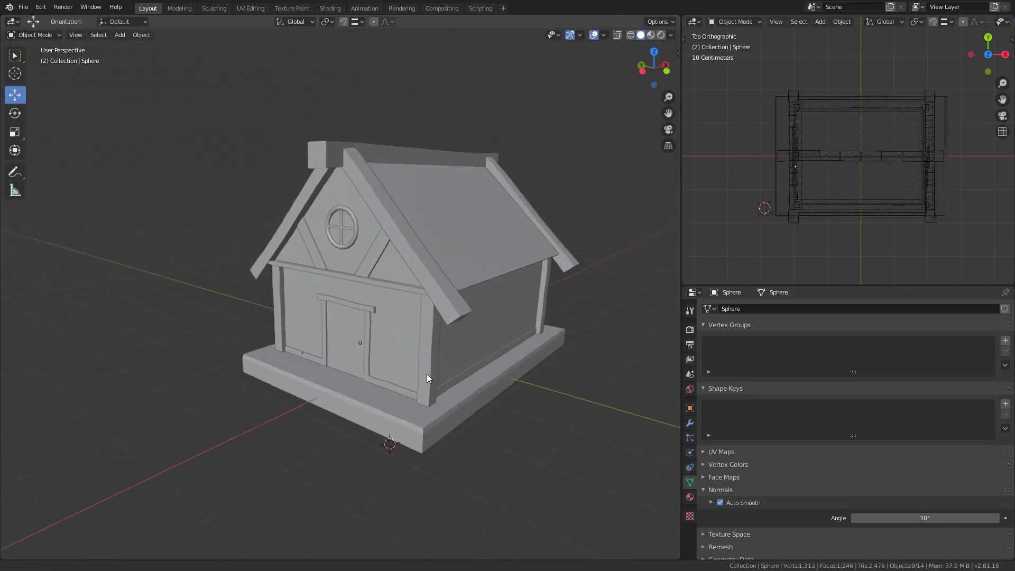
# Confirm the knob's 0.118 size, then move the step block's geometry vertically in front of the porch.
pyautogui.click(550, 423)
pyautogui.press('KP_1')
pyautogui.press('Tab')
pyautogui.hotkey('shift', 'z')
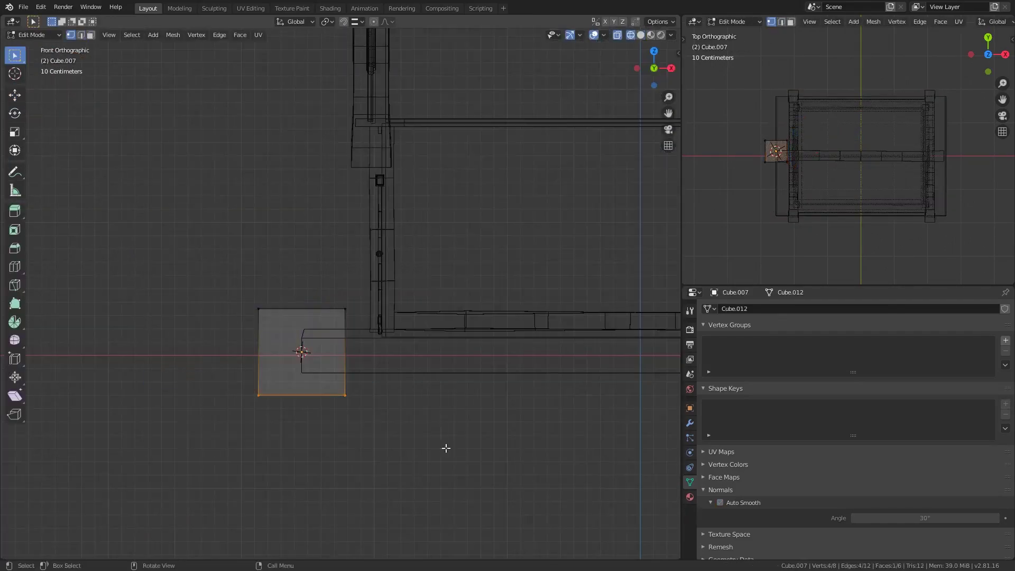
pyautogui.press('g')
pyautogui.press('z')
pyautogui.click(536, 405)
pyautogui.hotkey('shift', 'z')
pyautogui.moveTo(536, 405)
pyautogui.mouseDown(button='middle')
pyautogui.moveTo(465, 416)
pyautogui.moveTo(384, 392)
pyautogui.mouseUp(button='middle')
# Loop cut the block into step sections and select the bottom step's front face.
pyautogui.moveTo(497, 381); pyautogui.dragTo(370, 370, button='middle')
pyautogui.scroll(3, 340, 372)
pyautogui.hotkey('ctrl', 'r')
pyautogui.click(340, 371)
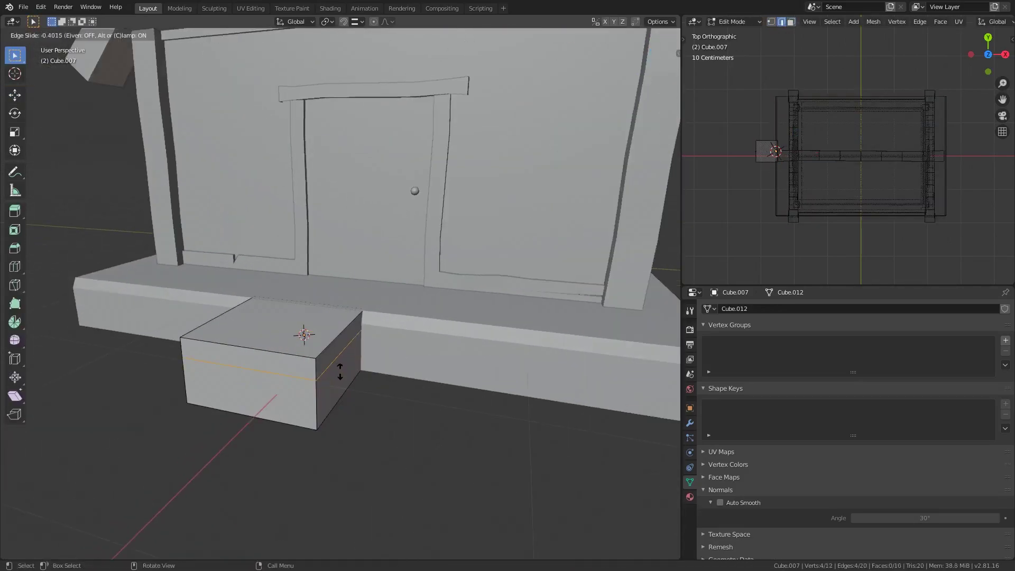
pyautogui.press('Tab')
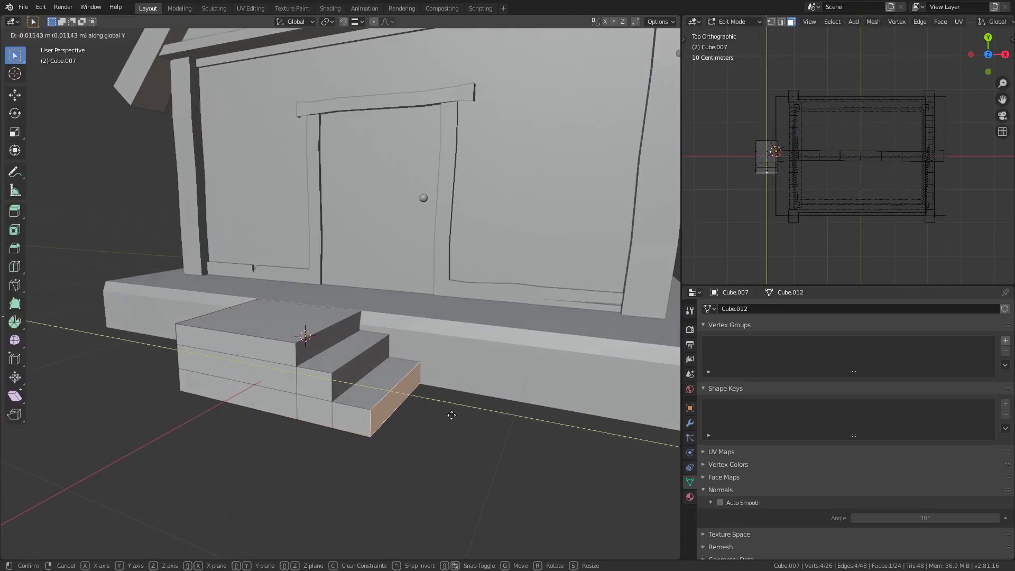
pyautogui.scroll(-3, 449, 410)
pyautogui.moveTo(459, 404); pyautogui.dragTo(483, 397, button='middle')
pyautogui.scroll(5, 483, 397)
pyautogui.click(437, 396)
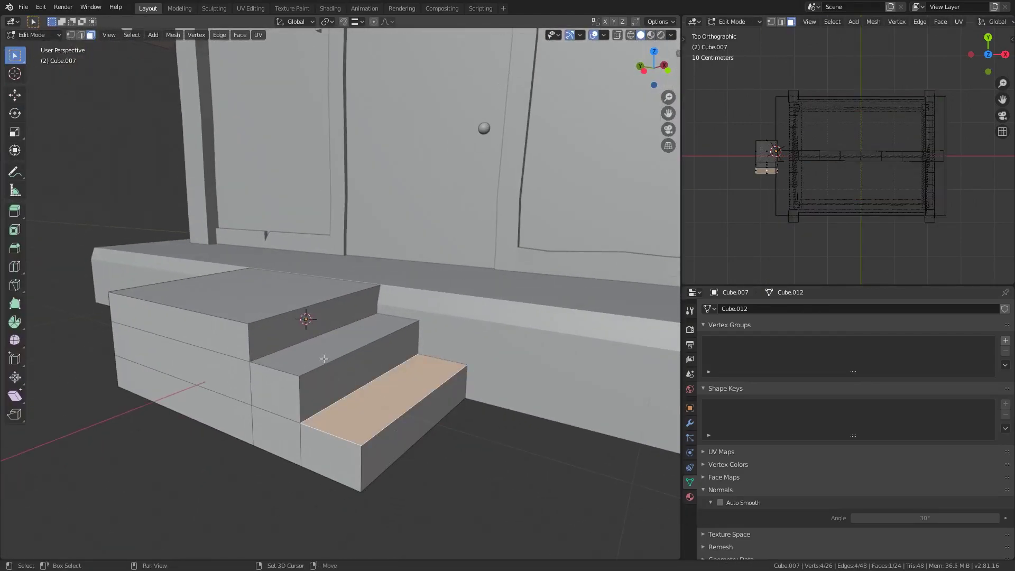
# Select the front edge loops of the bottom and second steps, then circle-select through the model.
pyautogui.press('Escape')
pyautogui.rightClick(332, 373)
pyautogui.click(306, 399)
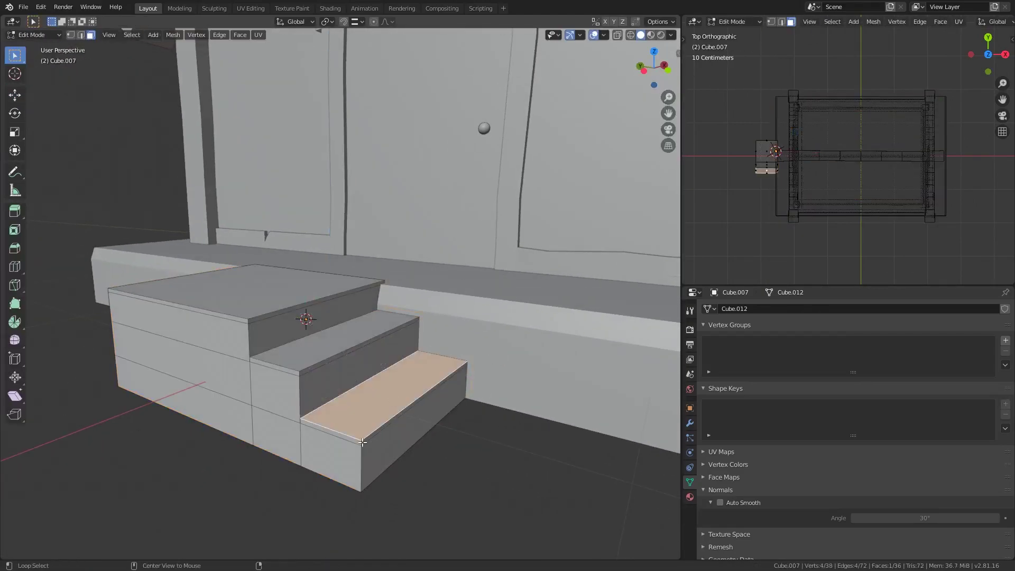
pyautogui.keyDown('alt'); pyautogui.click(297, 374); pyautogui.keyUp('alt')
pyautogui.scroll(1, 298, 373)
pyautogui.keyDown('alt'); pyautogui.keyDown('shift'); pyautogui.click(284, 402); pyautogui.keyUp('shift'); pyautogui.keyUp('alt')
pyautogui.hotkey('alt', 'z')
pyautogui.press('c')
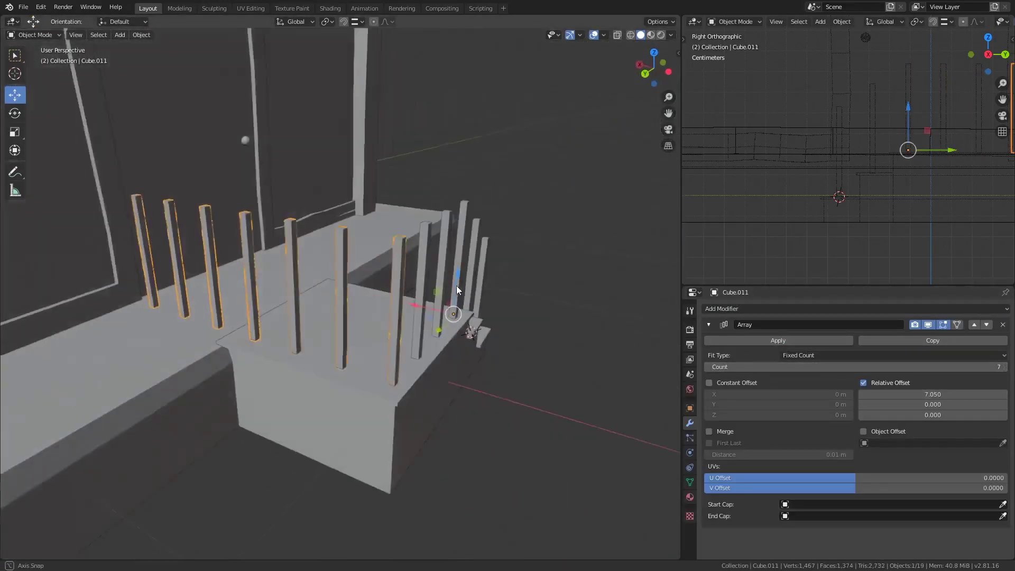
# Reduce the railing array to 5 posts with Relative Offset X 9.
pyautogui.moveTo(455, 285); pyautogui.dragTo(529, 328, button='middle')
pyautogui.click(709, 367)
pyautogui.click(709, 367)
pyautogui.press('Return')
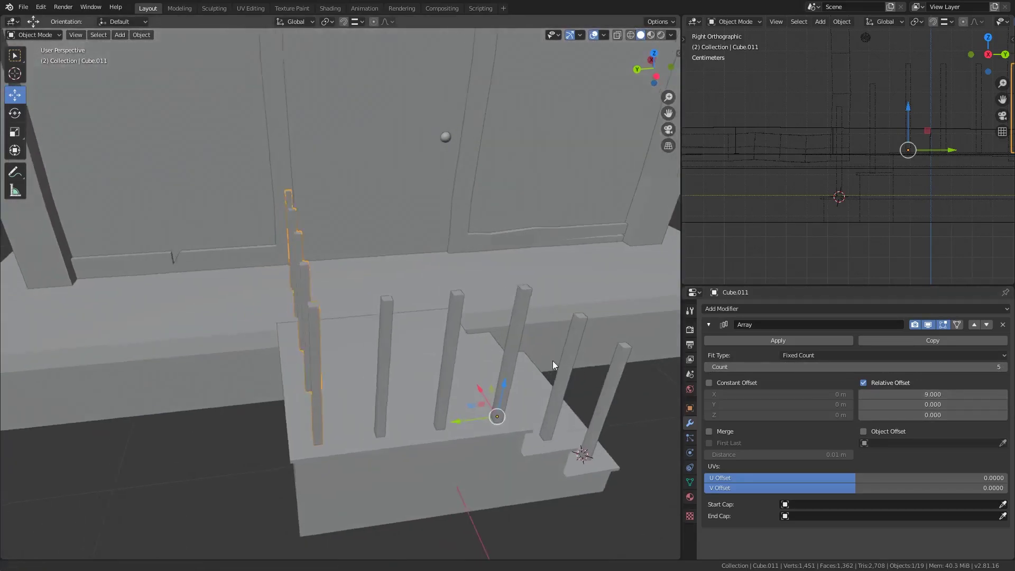
pyautogui.moveTo(553, 361); pyautogui.dragTo(488, 362, button='middle')
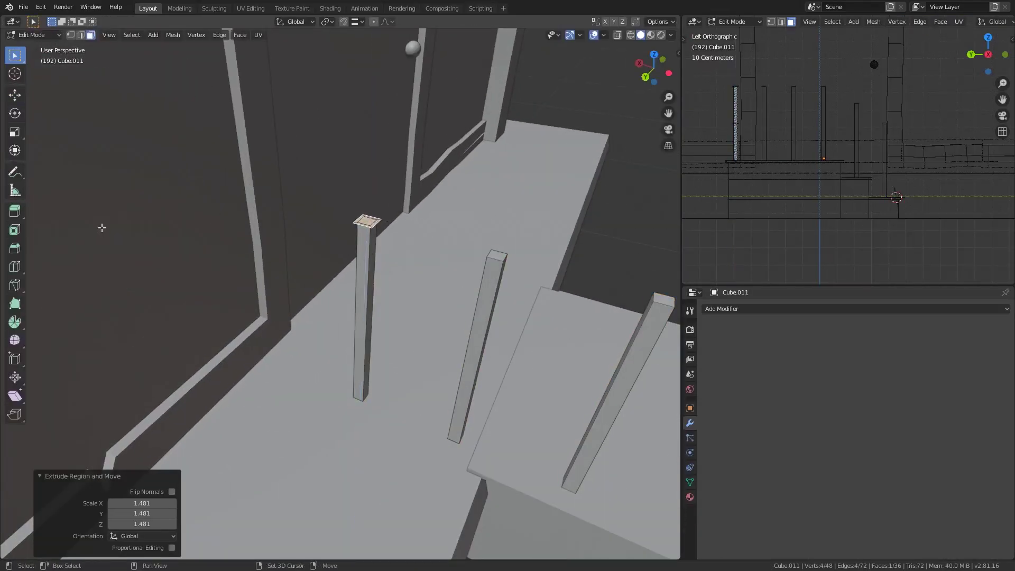
# Extrude the tall post's top into a horizontal beam across the posts.
pyautogui.moveTo(102, 227); pyautogui.dragTo(609, 225, button='middle')
pyautogui.press('e')
pyautogui.click(346, 235)
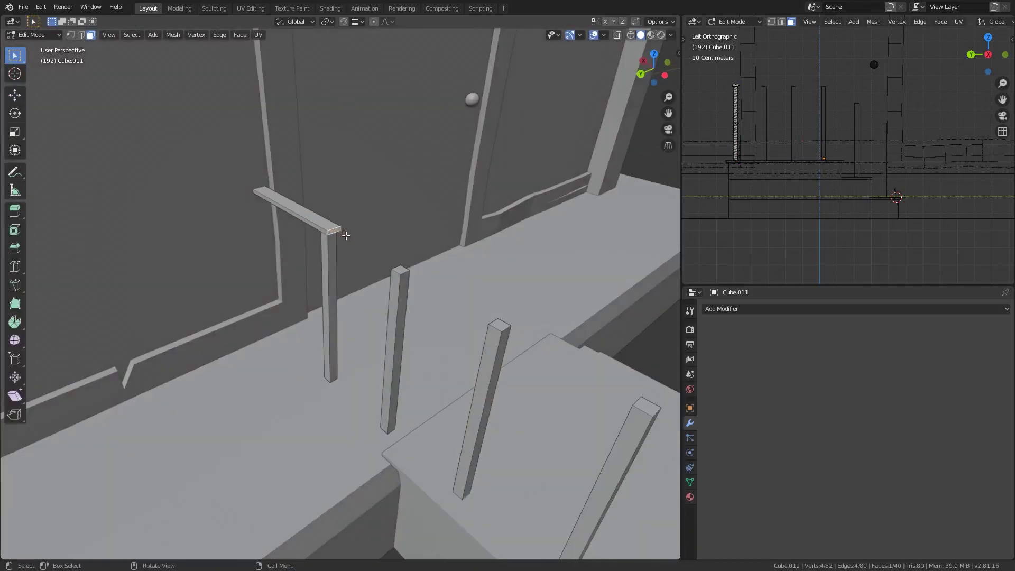
pyautogui.moveTo(346, 236)
pyautogui.mouseDown(button='middle')
pyautogui.moveTo(356, 263)
pyautogui.moveTo(551, 211)
pyautogui.moveTo(530, 237)
pyautogui.moveTo(444, 251)
pyautogui.mouseUp(button='middle')
pyautogui.scroll(3, 356, 263)
pyautogui.press('Tab')
pyautogui.press('Tab')
# Add a centred loop cut to the rail in X-ray view.
pyautogui.hotkey('alt', 'z')
pyautogui.hotkey('ctrl', 'r')
pyautogui.click(404, 252)
pyautogui.rightClick(404, 252)
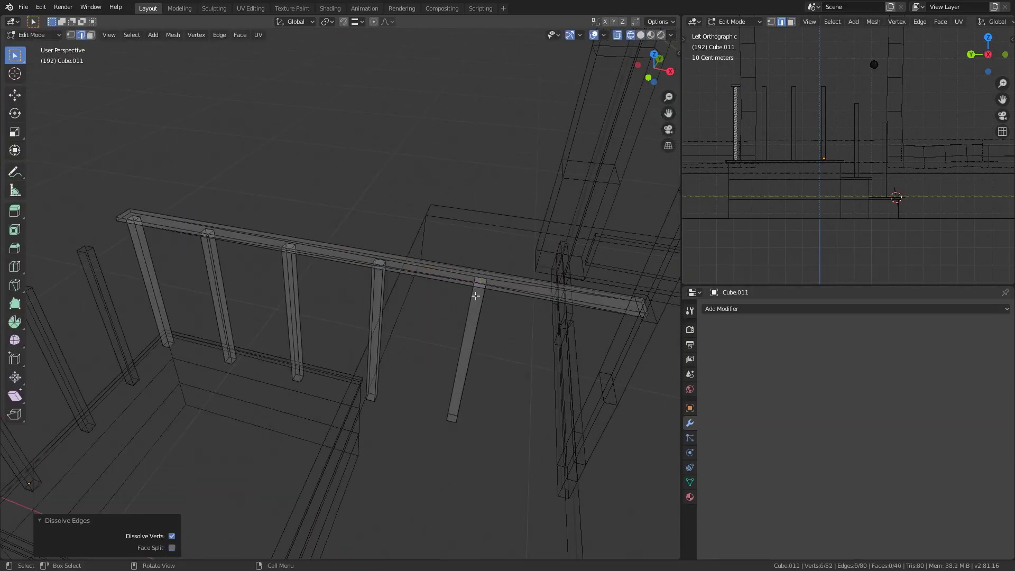
pyautogui.hotkey('alt', 'z')
pyautogui.moveTo(475, 296)
pyautogui.mouseDown(button='middle')
pyautogui.moveTo(572, 319)
pyautogui.moveTo(465, 290)
pyautogui.mouseUp(button='middle')
# Add a second loop cut on the rail and slide it along X.
pyautogui.hotkey('alt', 'z')
pyautogui.hotkey('ctrl', 'r')
pyautogui.click(465, 291)
pyautogui.hotkey('alt', 'z')
pyautogui.press('g')
pyautogui.press('x')
pyautogui.click(439, 300)
pyautogui.scroll(3, 324, 270)
pyautogui.press('g')
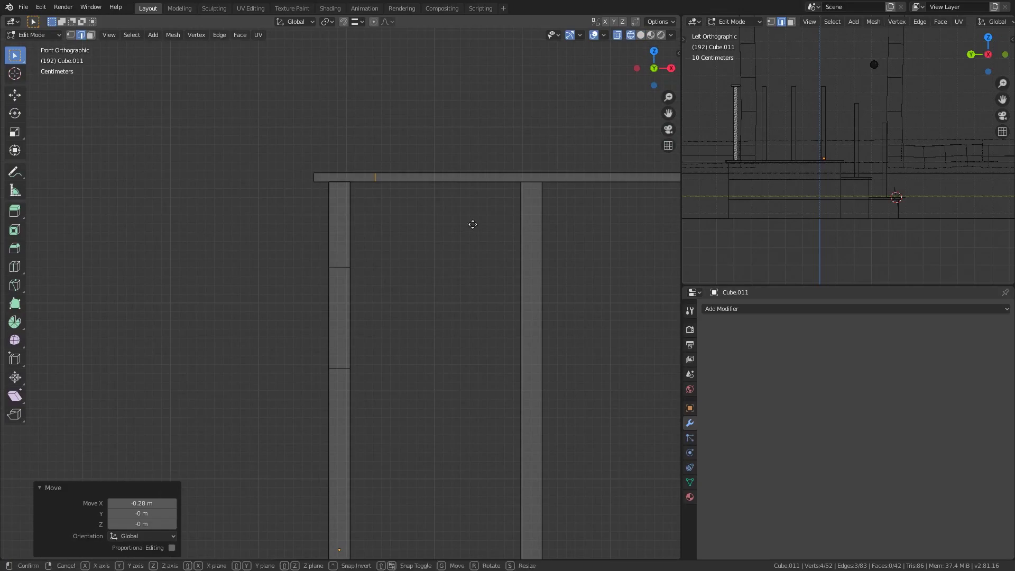
pyautogui.click(466, 244)
pyautogui.moveTo(465, 244); pyautogui.dragTo(448, 332, button='middle')
pyautogui.press('Tab')
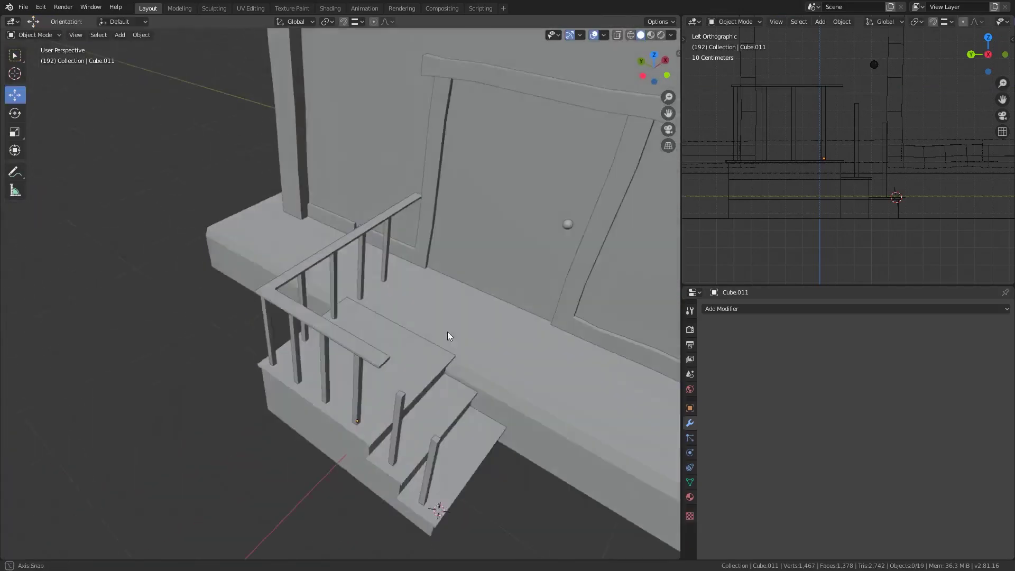
# From the left side view, select the handrail in Edit Mode near the bottom stair post.
pyautogui.press('KP_3')
pyautogui.press('ctrl+KP_3')
pyautogui.scroll(-3, 388, 240)
pyautogui.press('Tab')
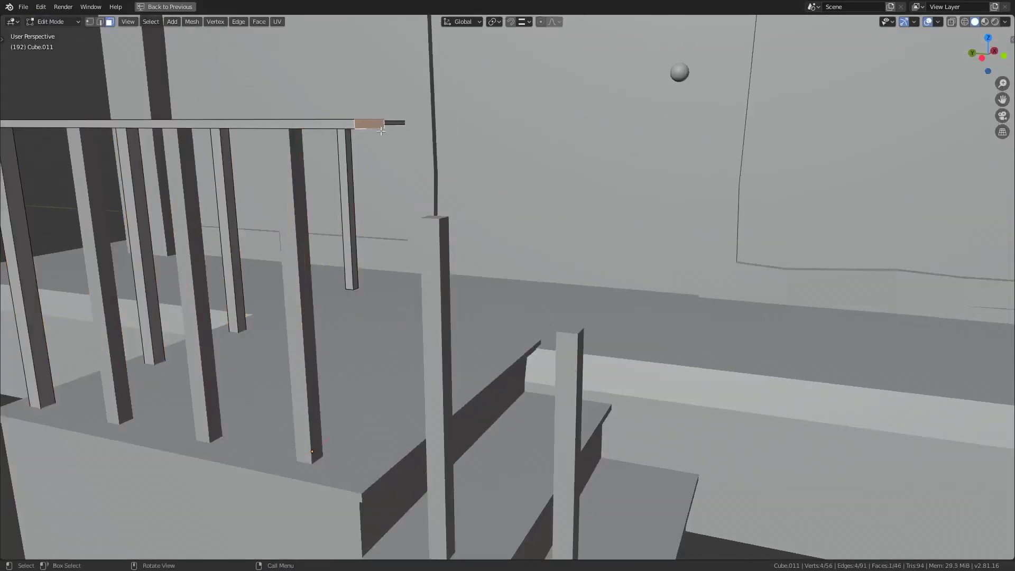
pyautogui.scroll(2, 438, 255)
pyautogui.keyDown('shift'); pyautogui.moveTo(437, 254); pyautogui.dragTo(396, 178, button='middle'); pyautogui.keyUp('shift')
pyautogui.press('Tab')
pyautogui.click(468, 300)
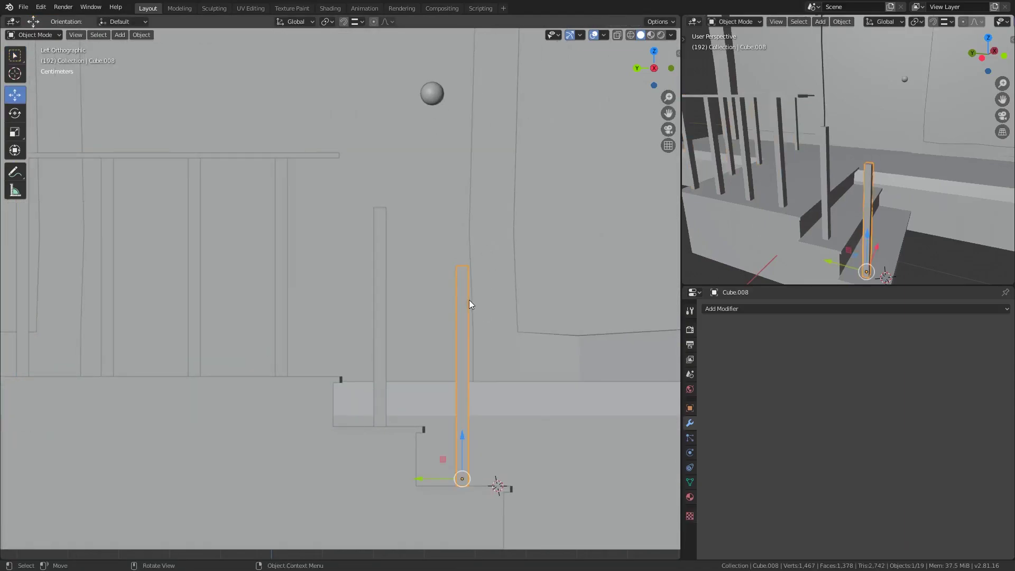
pyautogui.click(340, 162)
pyautogui.press('Tab')
# Shear the rail's end face and extrude it down along the stairs.
pyautogui.hotkey('shift', 'ctrl', 'alt', 's')
pyautogui.click(31, 228)
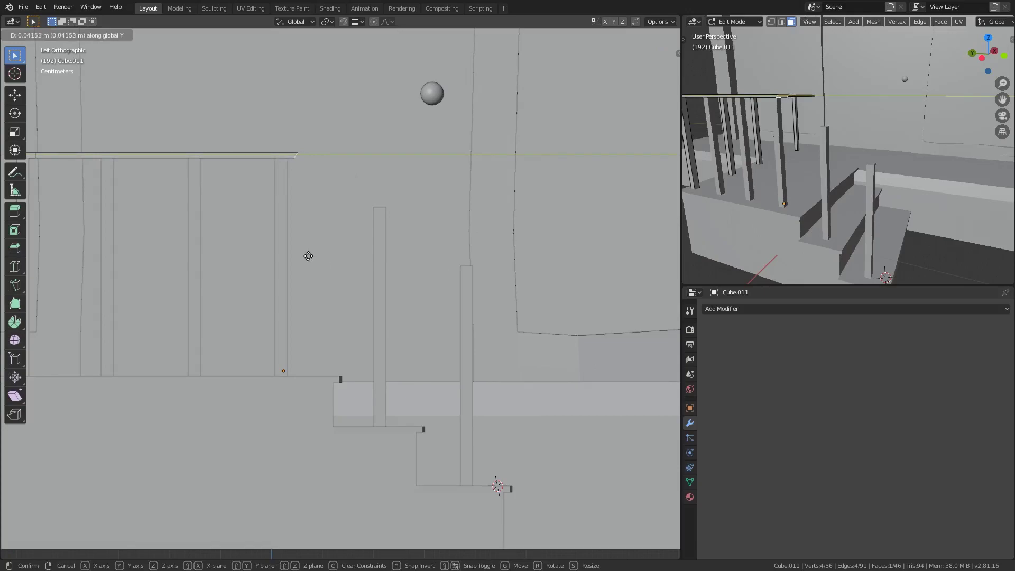
pyautogui.click(473, 241)
pyautogui.scroll(3, 423, 251)
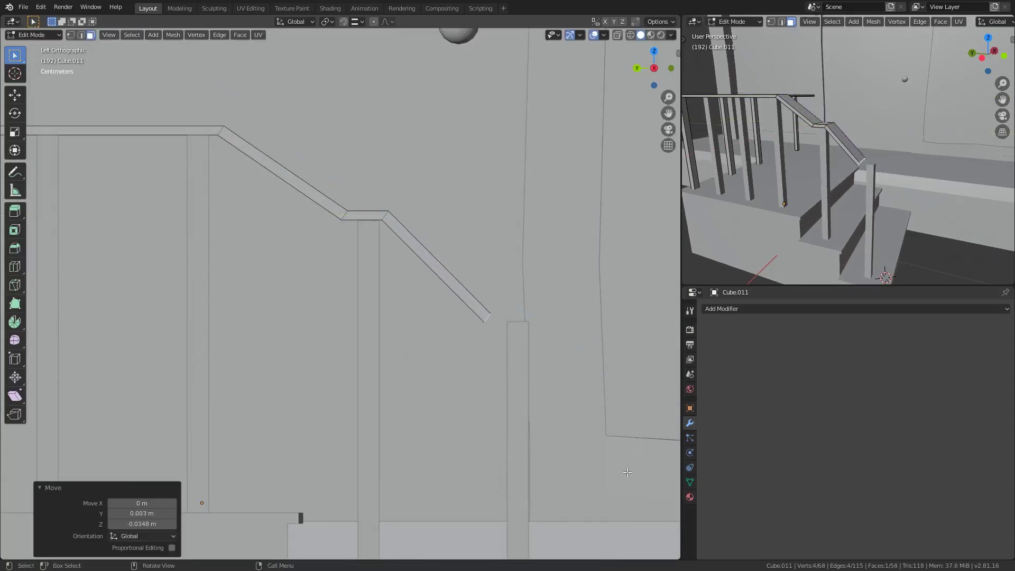
pyautogui.press('e')
pyautogui.click(615, 390)
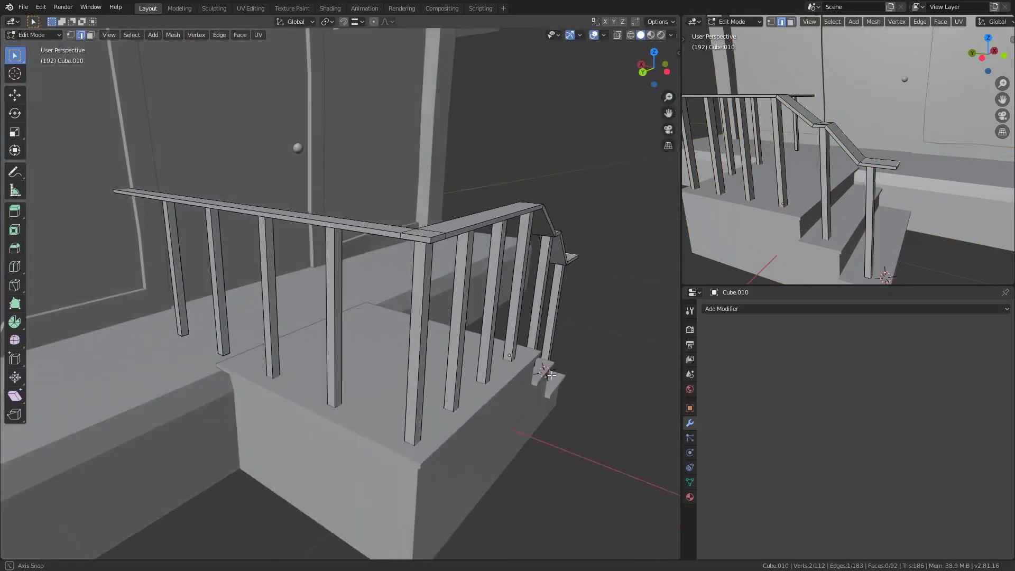
# Loop-cut the railing posts and bevel the loops into five-segment rings.
pyautogui.hotkey('ctrl', 'r')
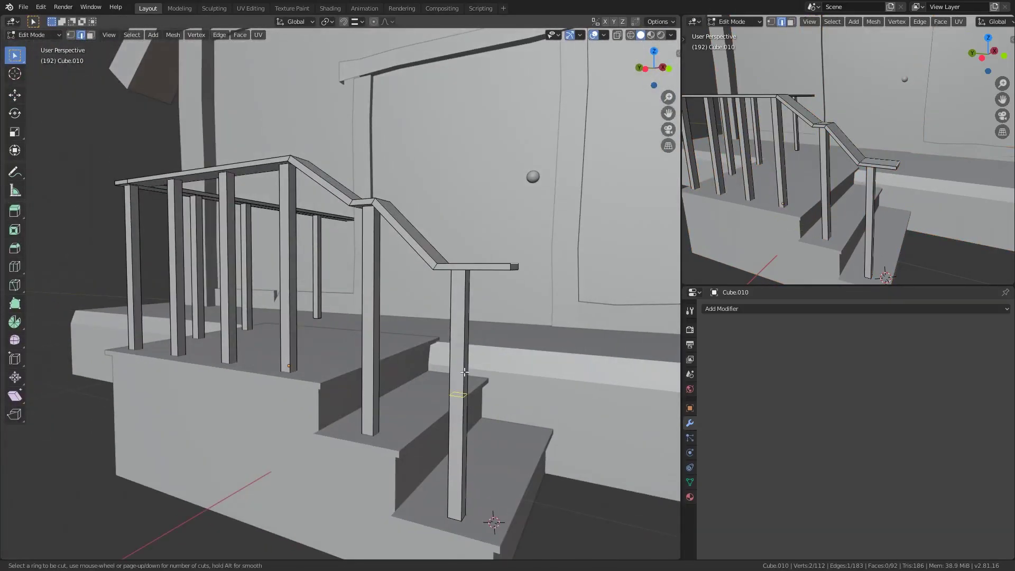
pyautogui.click(348, 312)
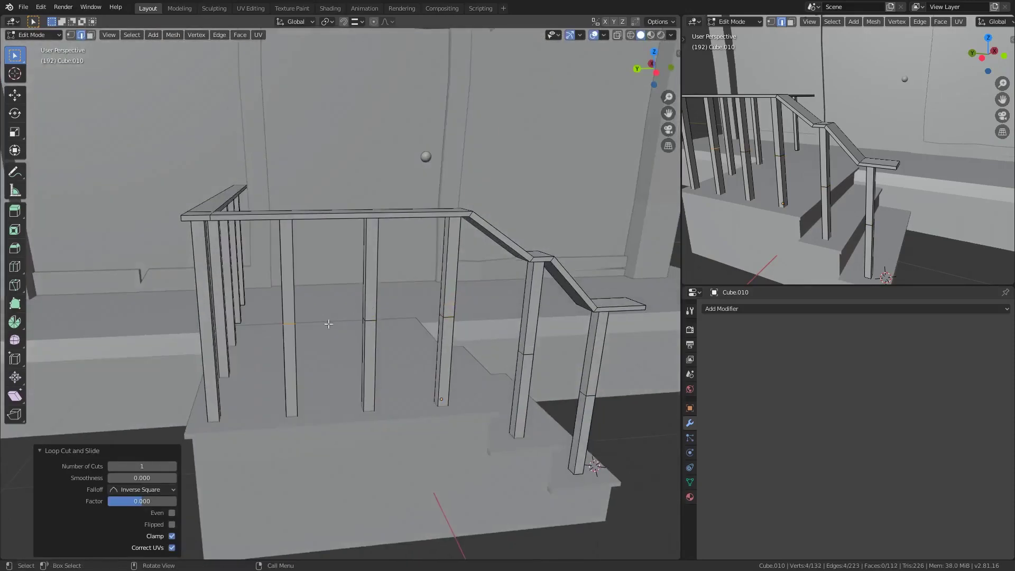
pyautogui.moveTo(347, 312)
pyautogui.mouseDown(button='middle')
pyautogui.moveTo(275, 300)
pyautogui.moveTo(383, 336)
pyautogui.moveTo(293, 307)
pyautogui.mouseUp(button='middle')
pyautogui.hotkey('ctrl', 'r')
pyautogui.hotkey('alt', 'z')
pyautogui.keyDown('alt'); pyautogui.keyDown('shift'); pyautogui.click(492, 312); pyautogui.keyUp('shift'); pyautogui.keyUp('alt')
pyautogui.moveTo(491, 312)
pyautogui.mouseDown(button='middle')
pyautogui.moveTo(549, 345)
pyautogui.moveTo(524, 367)
pyautogui.moveTo(528, 381)
pyautogui.mouseUp(button='middle')
pyautogui.hotkey('alt', 'z')
pyautogui.hotkey('ctrl', 'b')
pyautogui.click(633, 367)
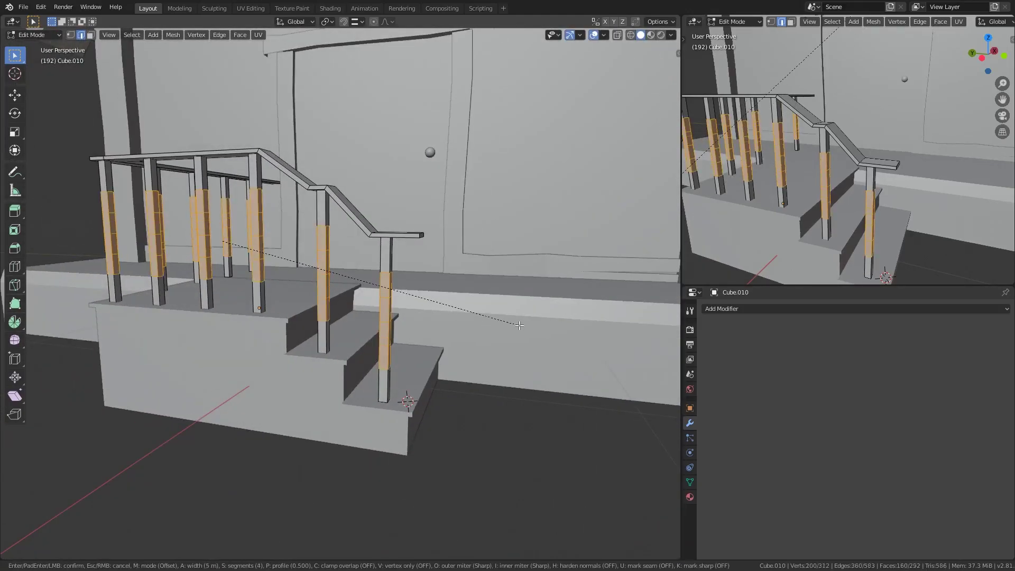
pyautogui.scroll(1, 520, 326)
pyautogui.click(509, 292)
# Rotate the rings and randomly select post sections to tilt them slightly.
pyautogui.press('r')
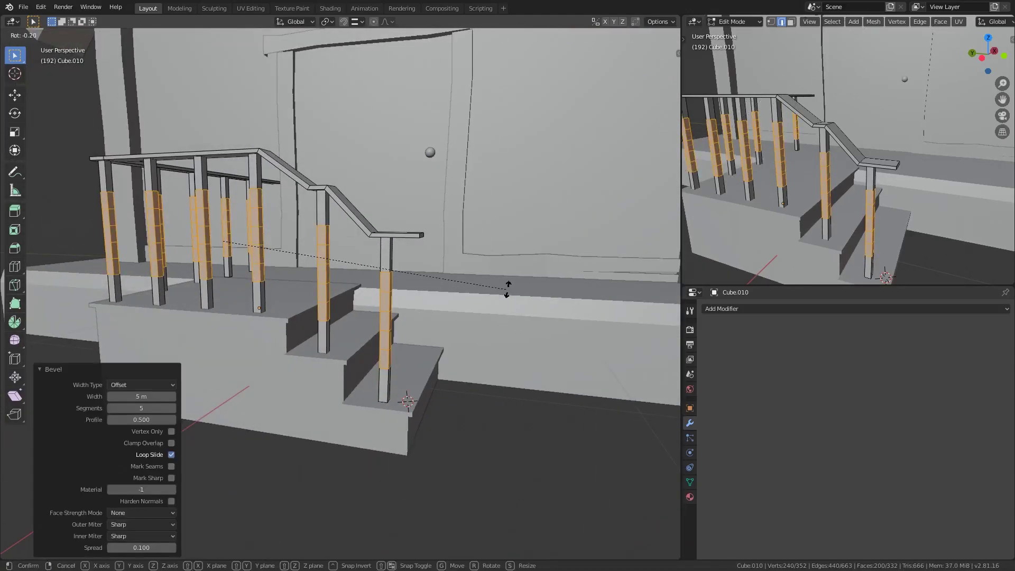
pyautogui.scroll(1, 427, 268)
pyautogui.press('r')
pyautogui.click(132, 35)
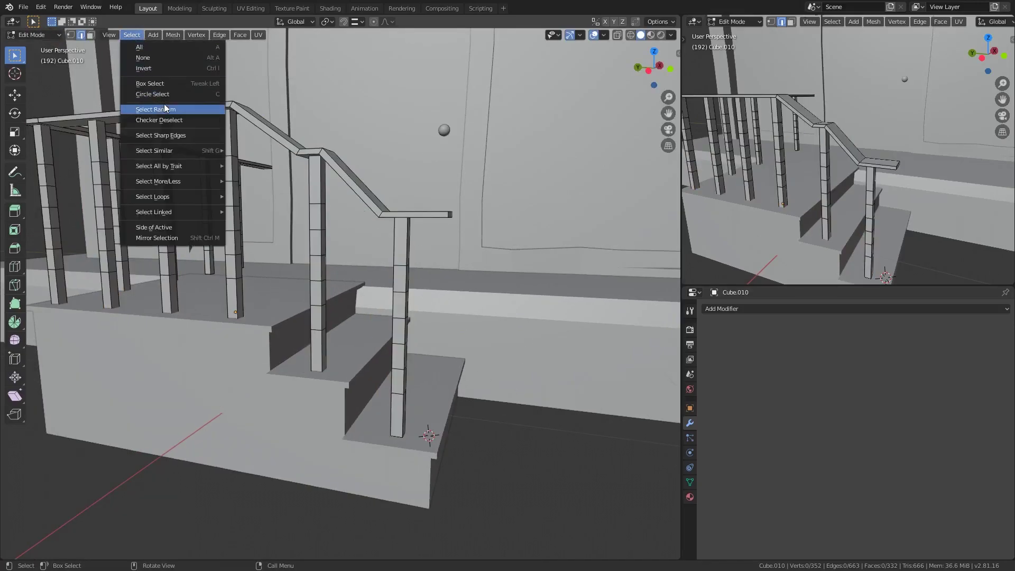
pyautogui.click(158, 116)
pyautogui.hotkey('shift', 'z')
pyautogui.moveTo(339, 216); pyautogui.dragTo(256, 135, button='middle')
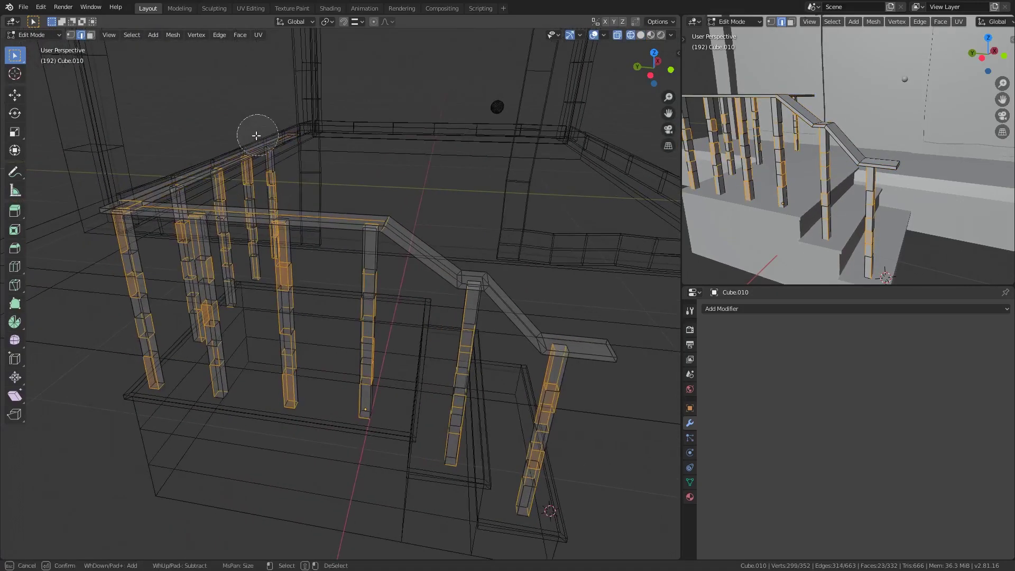
pyautogui.hotkey('shift', 'z')
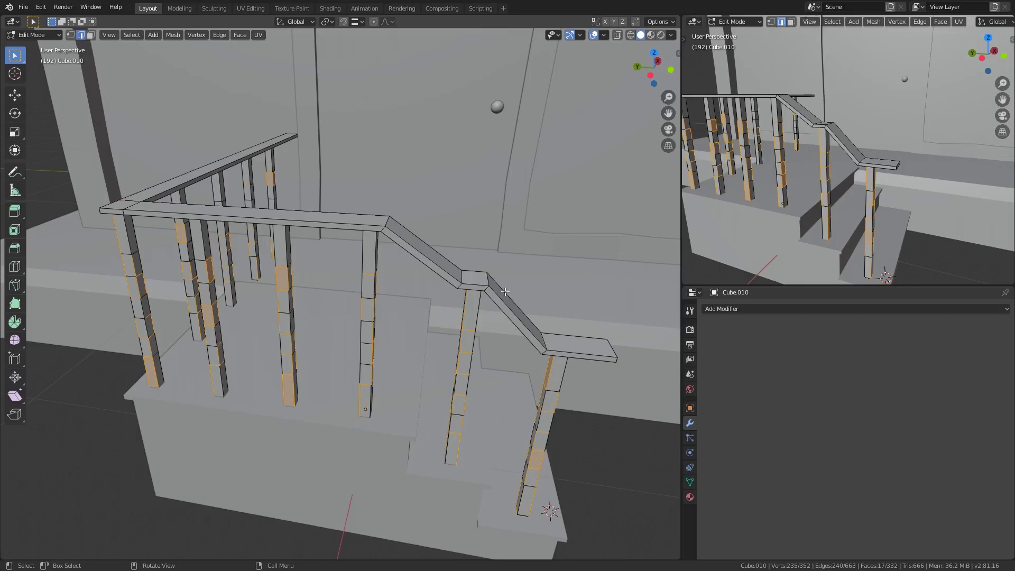
pyautogui.press('Escape')
# Review the bent posts, select edge loops on them, and return to Object Mode.
pyautogui.moveTo(515, 327)
pyautogui.mouseDown(button='middle')
pyautogui.moveTo(472, 294)
pyautogui.moveTo(529, 271)
pyautogui.mouseUp(button='middle')
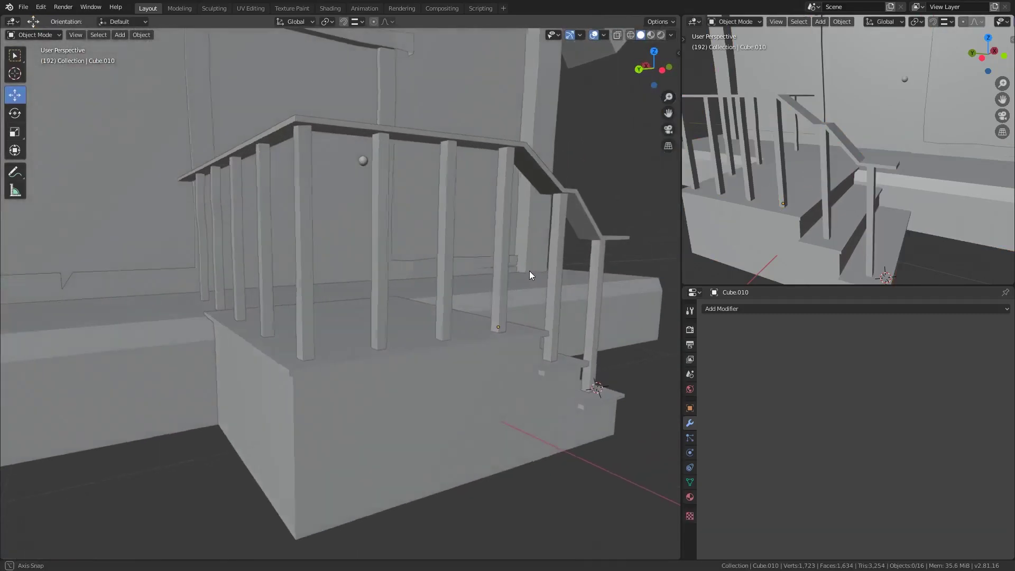
pyautogui.press('z')
pyautogui.moveTo(401, 242)
pyautogui.mouseDown(button='middle')
pyautogui.moveTo(454, 288)
pyautogui.moveTo(504, 313)
pyautogui.moveTo(327, 276)
pyautogui.moveTo(424, 265)
pyautogui.moveTo(305, 272)
pyautogui.moveTo(292, 262)
pyautogui.moveTo(449, 312)
pyautogui.moveTo(420, 362)
pyautogui.moveTo(439, 286)
pyautogui.mouseUp(button='middle')
pyautogui.press('Tab')
pyautogui.press('Tab')
pyautogui.press('Tab')
pyautogui.press('Tab')
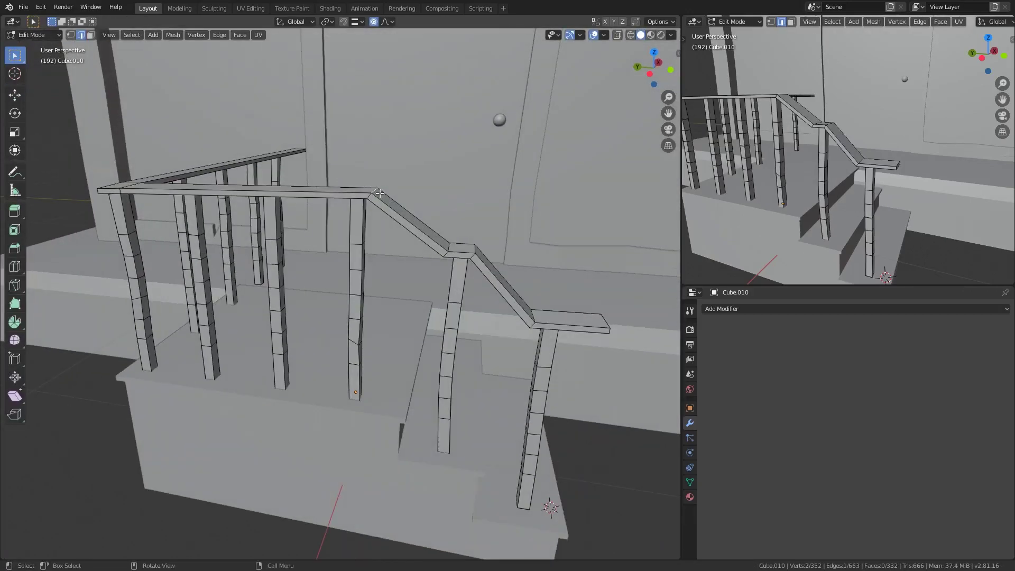
pyautogui.press('Tab')
pyautogui.moveTo(445, 248); pyautogui.dragTo(408, 263, button='middle')
pyautogui.press('Tab')
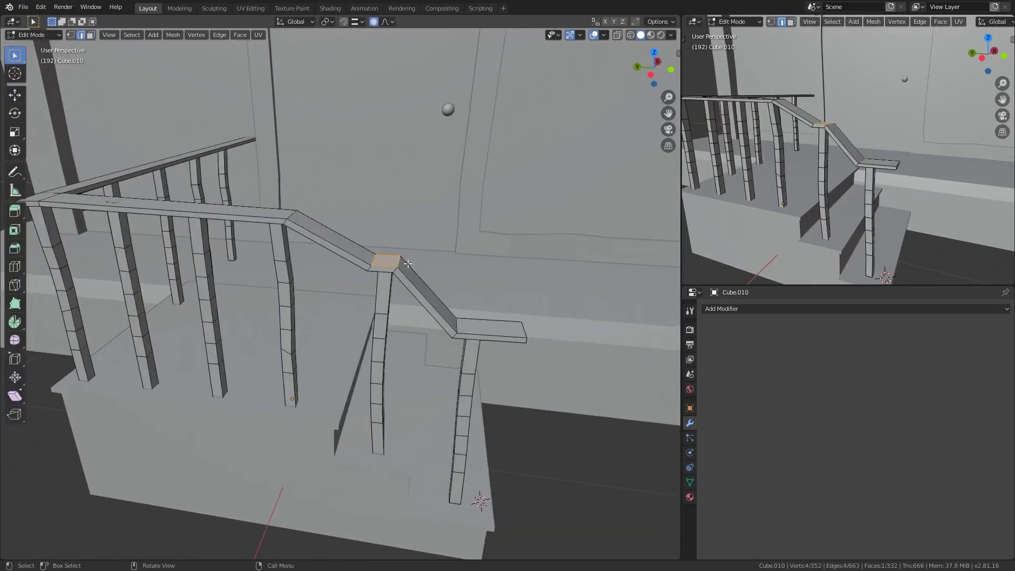
pyautogui.click(302, 304)
pyautogui.moveTo(303, 304)
pyautogui.mouseDown(button='middle')
pyautogui.moveTo(379, 278)
pyautogui.moveTo(383, 311)
pyautogui.moveTo(340, 287)
pyautogui.moveTo(484, 278)
pyautogui.mouseUp(button='middle')
pyautogui.keyDown('alt'); pyautogui.click(340, 287); pyautogui.keyUp('alt')
pyautogui.press('Tab')
# Add a plane, scale it up, and move it along Z under the house.
pyautogui.scroll(-5, 437, 296)
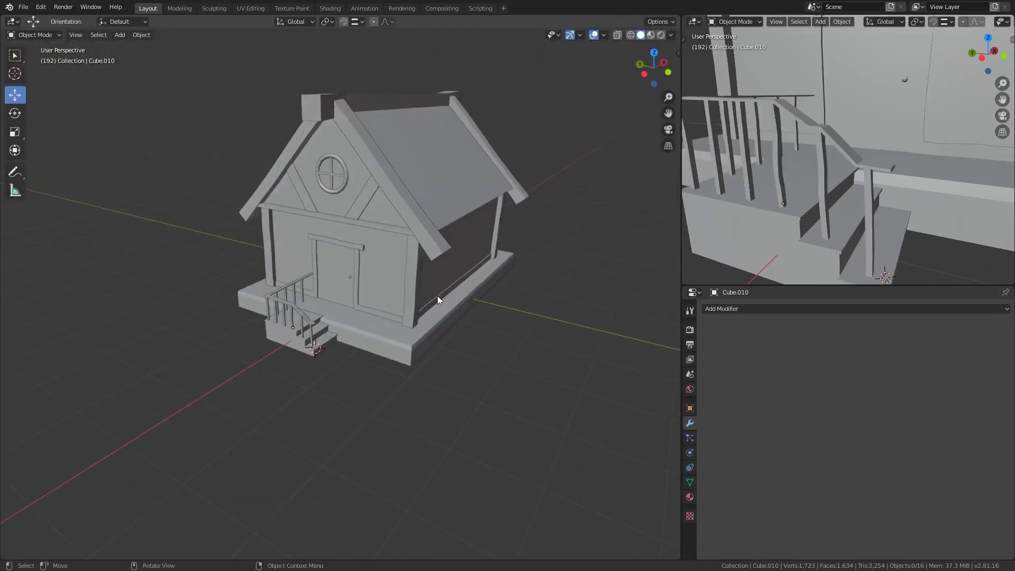
pyautogui.hotkey('shift', 'a')
pyautogui.press('s')
pyautogui.click(588, 297)
pyautogui.press('KP_1')
pyautogui.scroll(3, 503, 259)
pyautogui.press('g')
pyautogui.press('z')
pyautogui.click(495, 320)
pyautogui.moveTo(494, 320); pyautogui.dragTo(497, 385, button='middle')
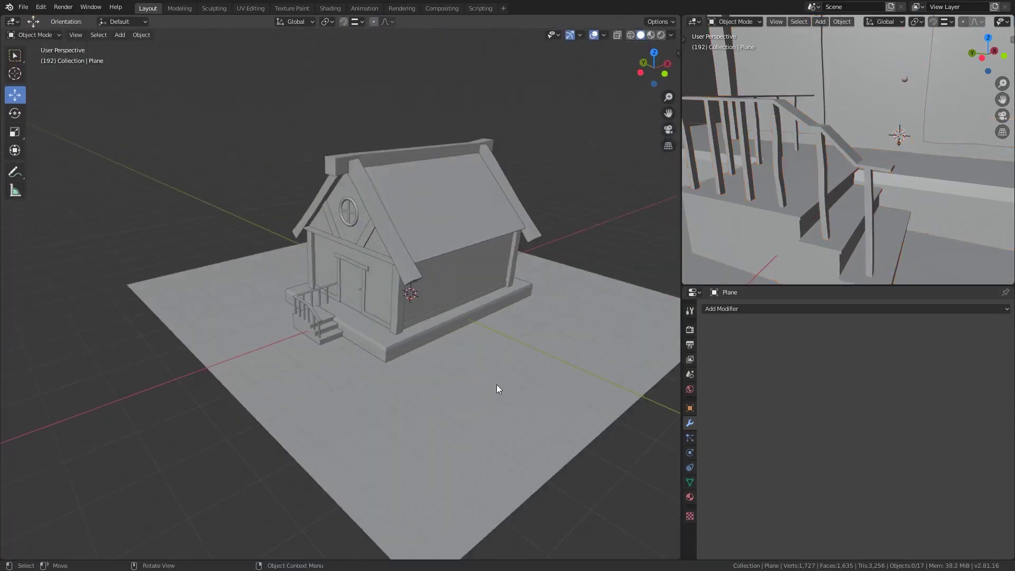
pyautogui.moveTo(435, 363)
pyautogui.mouseDown(button='middle')
pyautogui.moveTo(442, 369)
pyautogui.moveTo(422, 324)
pyautogui.moveTo(494, 315)
pyautogui.moveTo(509, 277)
pyautogui.moveTo(485, 306)
pyautogui.mouseUp(button='middle')
# Add a camera aligned to the low view, then move and rotate it to frame the house.
pyautogui.hotkey('shift', 'a')
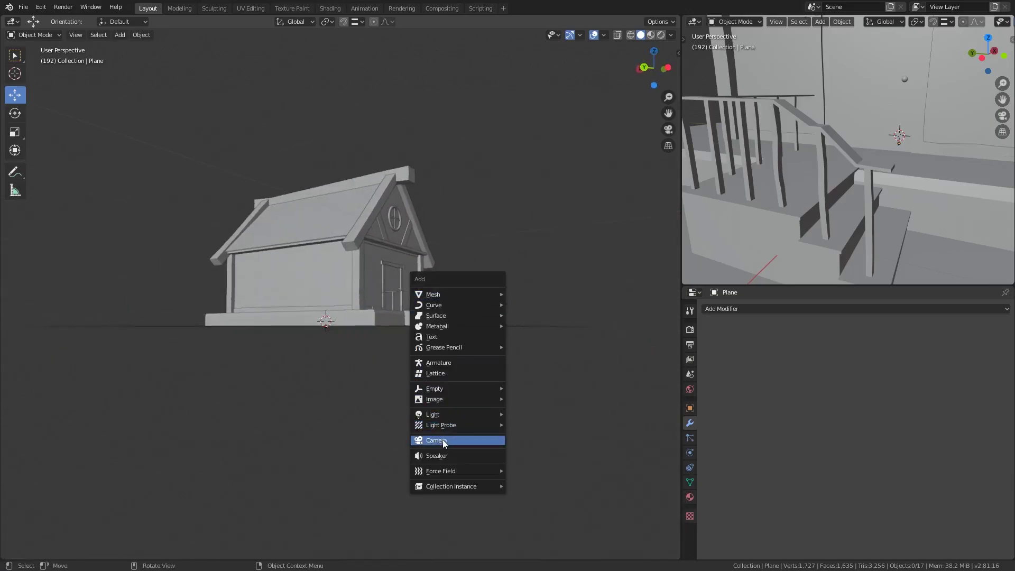
pyautogui.click(453, 437)
pyautogui.press('ctrl+alt+KP_0')
pyautogui.press('g')
pyautogui.press('z')
pyautogui.press('z')
pyautogui.click(521, 346)
pyautogui.press('g')
pyautogui.press('Escape')
pyautogui.press('r')
pyautogui.press('r')
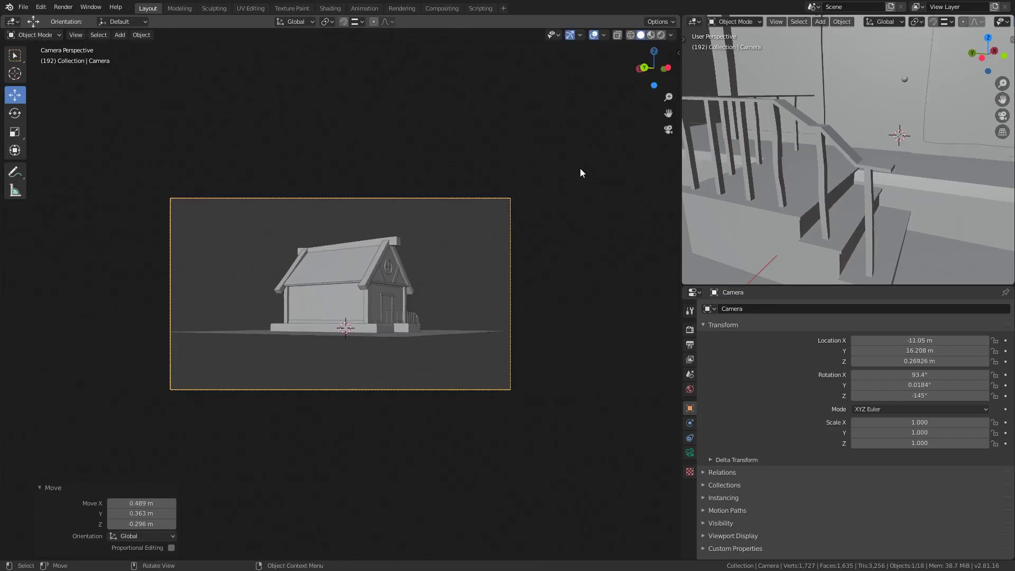
pyautogui.click(482, 246)
pyautogui.scroll(5, 488, 249)
# Add a cube, flatten it into a thin bar and slide it along the side wall.
pyautogui.hotkey('shift', 'a')
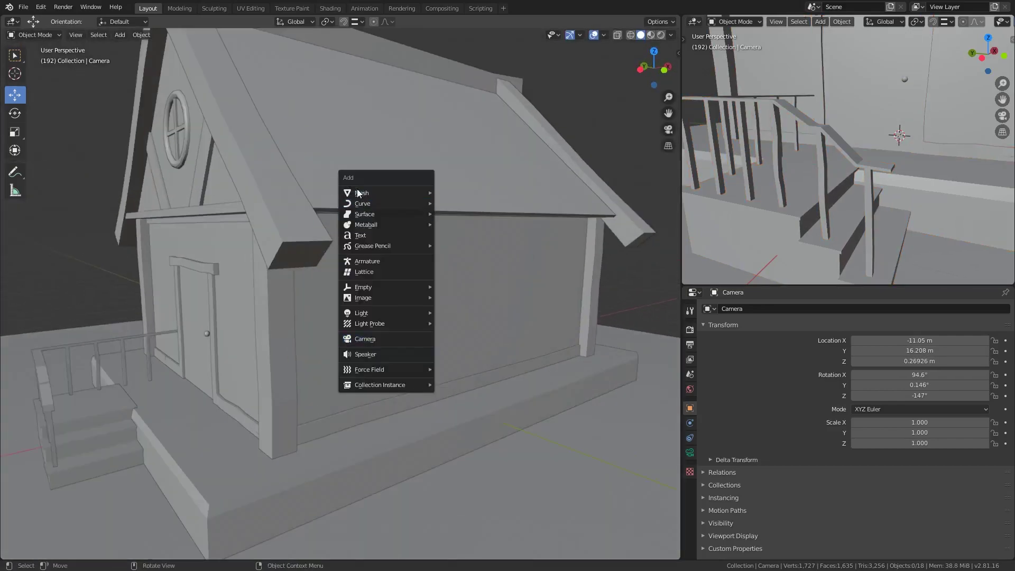
pyautogui.click(370, 201)
pyautogui.press('s')
pyautogui.click(425, 357)
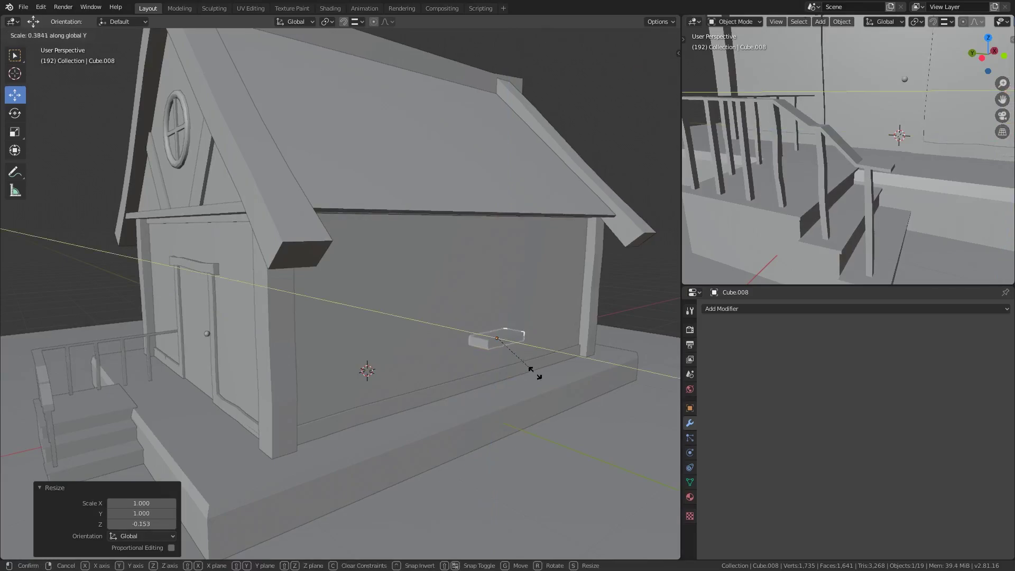
pyautogui.click(535, 373)
pyautogui.press('KP_1')
pyautogui.press('g')
pyautogui.click(498, 300)
pyautogui.moveTo(498, 300)
pyautogui.mouseDown(button='middle')
pyautogui.moveTo(426, 348)
pyautogui.moveTo(342, 325)
pyautogui.moveTo(479, 328)
pyautogui.mouseUp(button='middle')
# Select the wall bar in Edit Mode and add a scaled cube for the window's side post.
pyautogui.hotkey('alt', 'a')
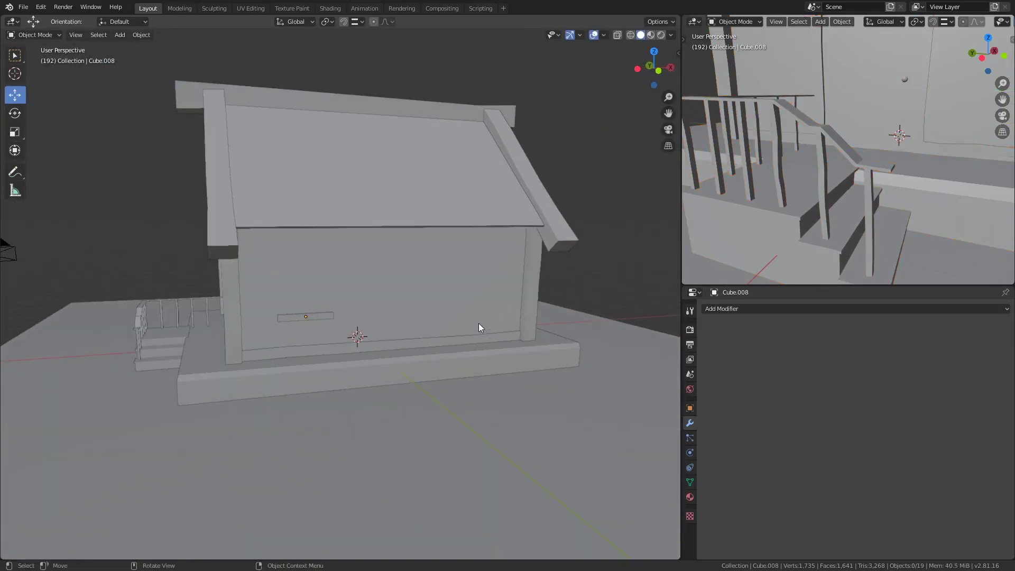
pyautogui.click(306, 316)
pyautogui.press('Tab')
pyautogui.moveTo(306, 317); pyautogui.dragTo(370, 347, button='middle')
pyautogui.scroll(5, 378, 309)
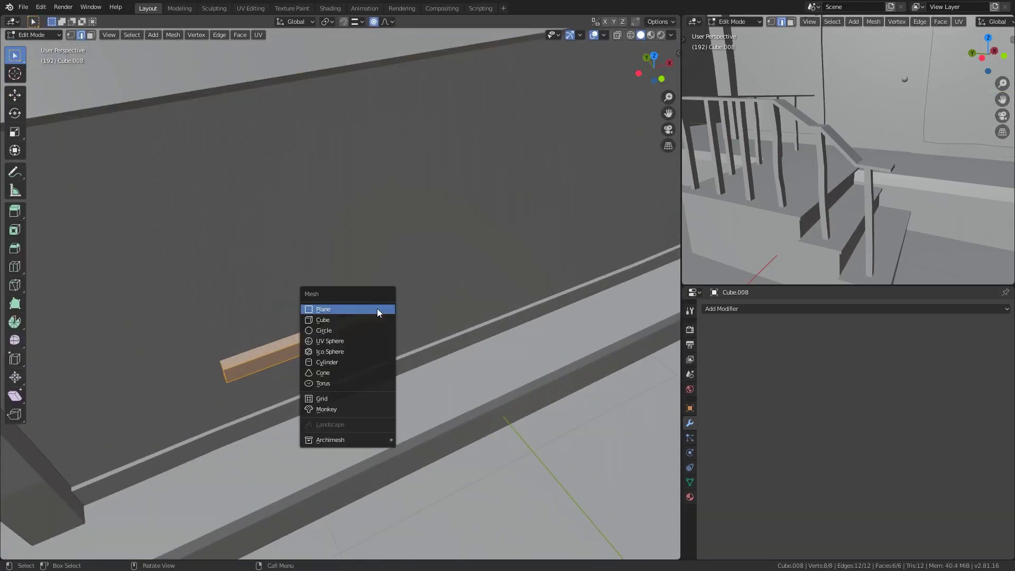
pyautogui.click(378, 320)
pyautogui.click(469, 373)
# Extend the side post by moving its top face straight up along Z.
pyautogui.press('3')
pyautogui.moveTo(469, 373); pyautogui.dragTo(420, 304, button='middle')
pyautogui.click(381, 383)
pyautogui.press('g')
pyautogui.press('z')
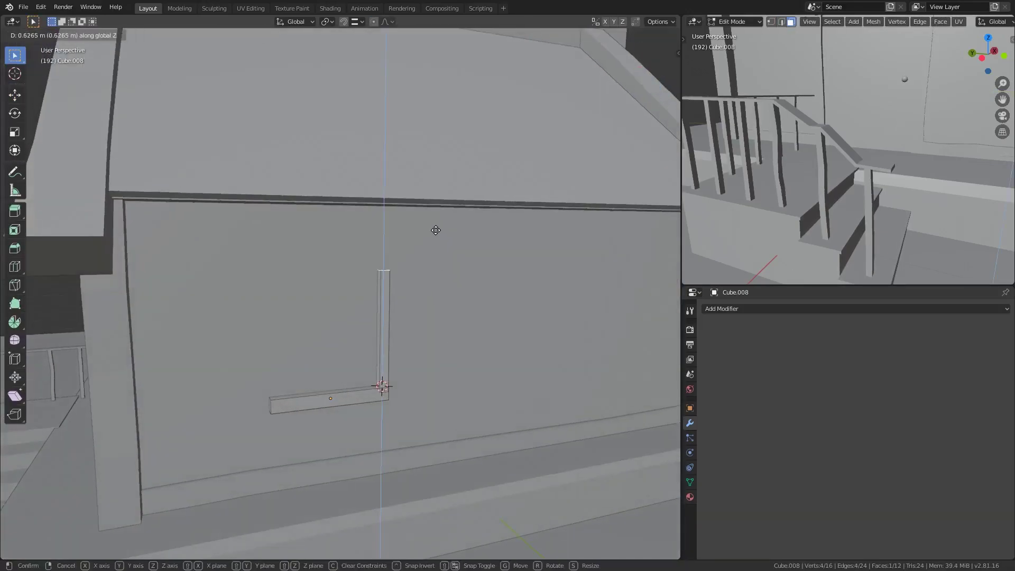
pyautogui.scroll(-3, 375, 301)
pyautogui.moveTo(333, 356)
pyautogui.mouseDown(button='middle')
pyautogui.moveTo(494, 338)
pyautogui.moveTo(454, 236)
pyautogui.moveTo(367, 341)
pyautogui.mouseUp(button='middle')
pyautogui.press('Tab')
pyautogui.press('Tab')
# Widen the top bar and add loop cuts along the bottom sill.
pyautogui.click(367, 342)
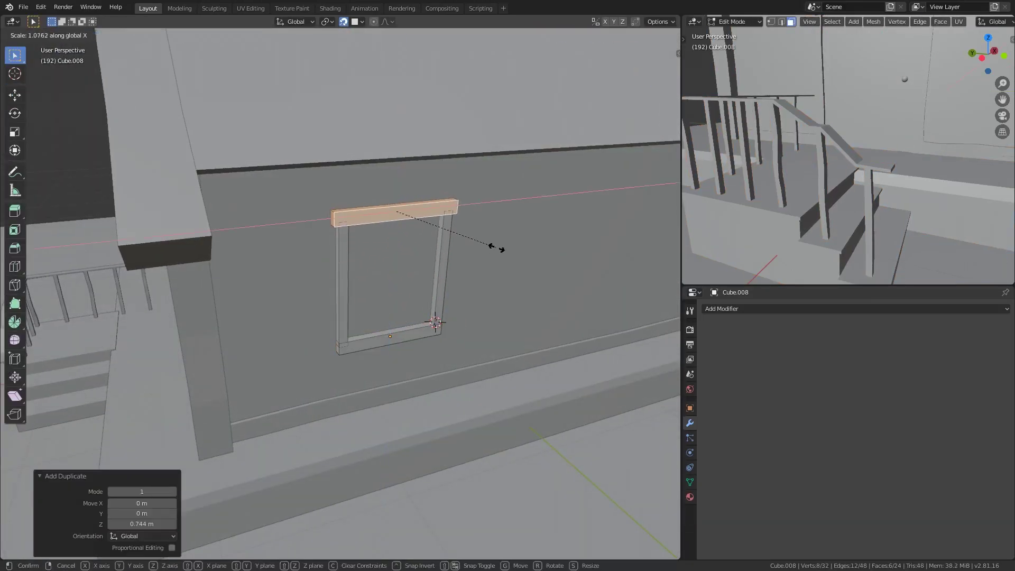
pyautogui.click(497, 248)
pyautogui.moveTo(497, 247); pyautogui.dragTo(474, 345, button='middle')
pyautogui.click(403, 338)
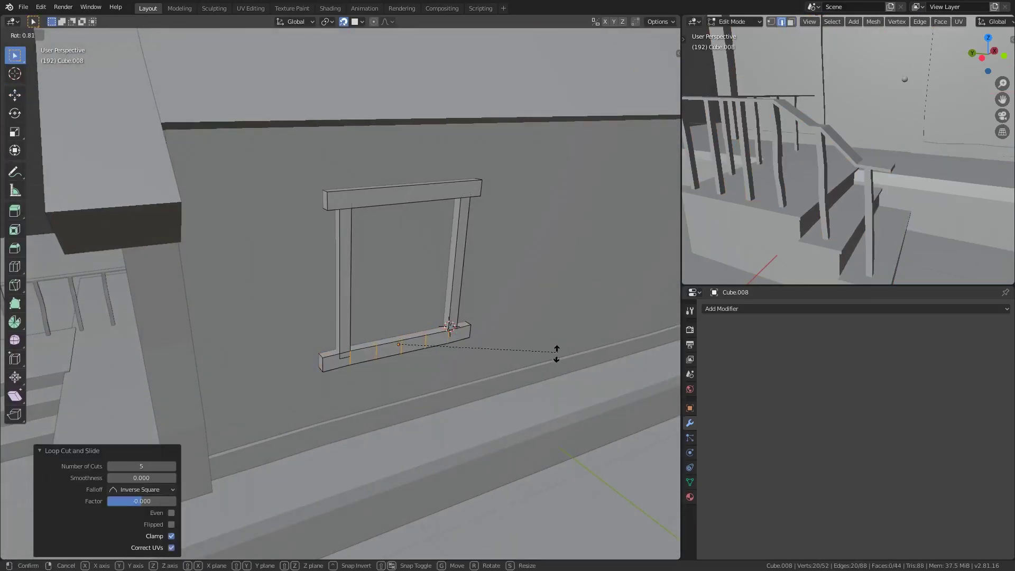
pyautogui.click(493, 393)
pyautogui.moveTo(493, 393); pyautogui.dragTo(472, 392, button='middle')
pyautogui.press('Tab')
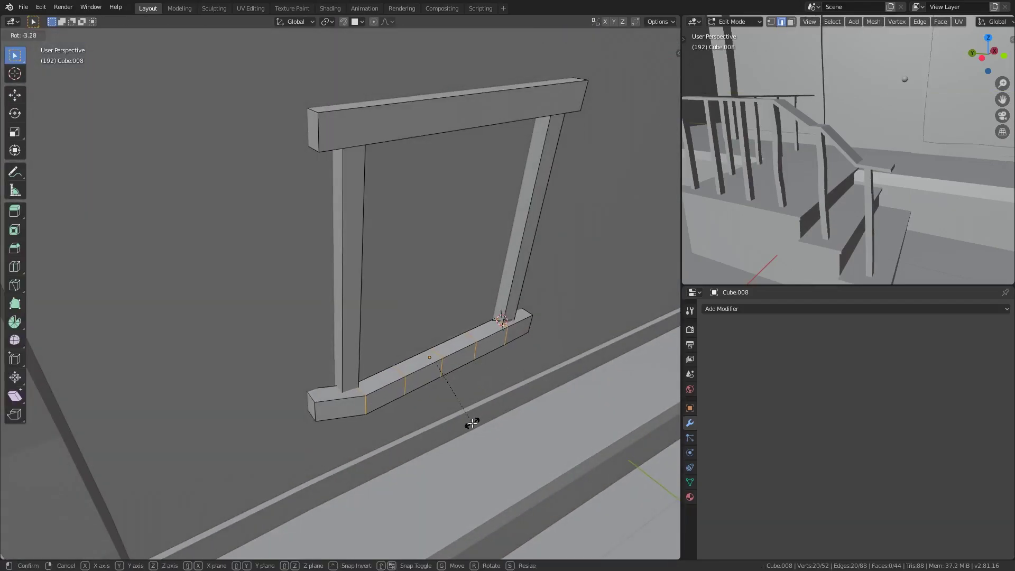
pyautogui.scroll(2, 511, 410)
pyautogui.press('Tab')
# Tilt the top bar's cut edges and bend it along Y with proportional editing.
pyautogui.click(580, 439)
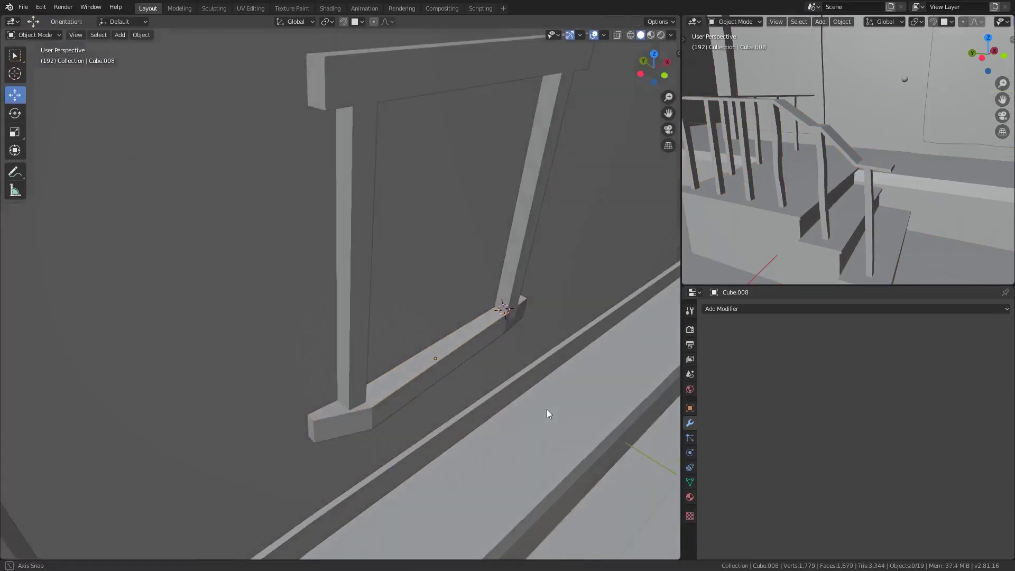
pyautogui.moveTo(546, 409); pyautogui.dragTo(583, 401, button='middle')
pyautogui.press('r')
pyautogui.click(597, 172)
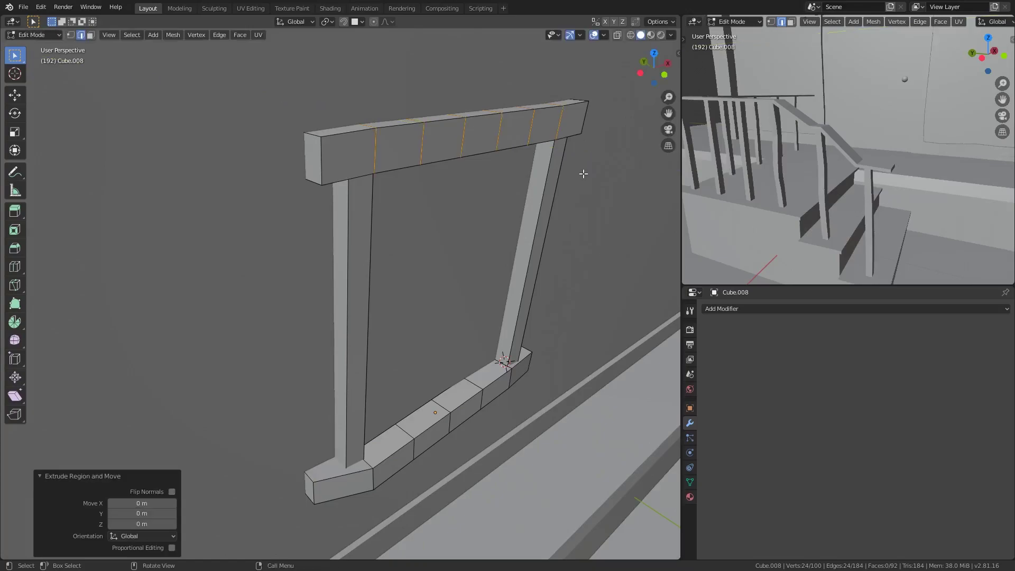
pyautogui.moveTo(594, 172); pyautogui.dragTo(584, 189, button='middle')
pyautogui.press('o')
pyautogui.press('g')
pyautogui.press('y')
pyautogui.click(589, 161)
pyautogui.scroll(-5, 429, 128)
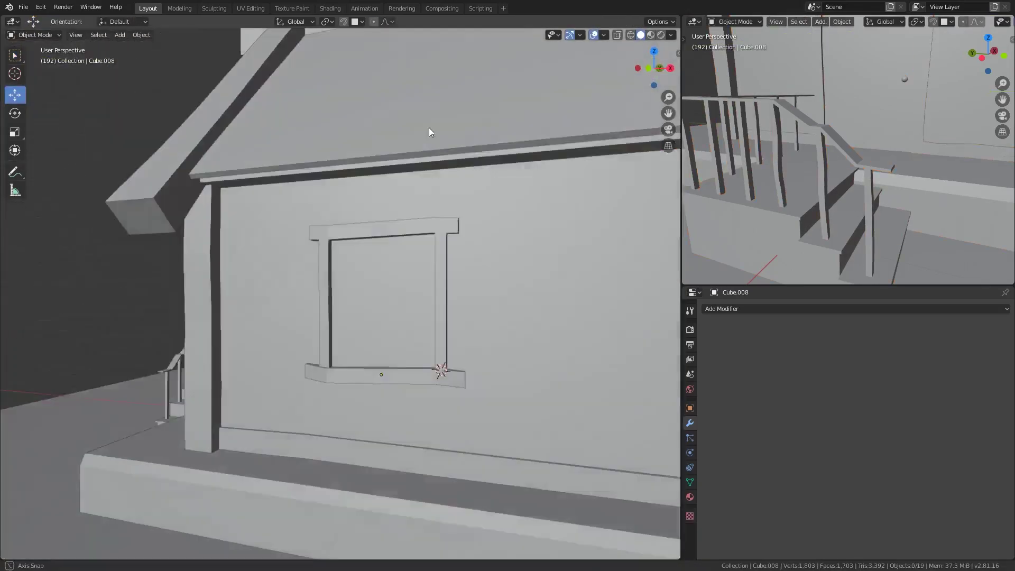
pyautogui.moveTo(429, 127); pyautogui.dragTo(535, 215, button='middle')
# Flare both end faces of the bar by scaling them.
pyautogui.press('3')
pyautogui.click(322, 214)
pyautogui.press('s')
pyautogui.click(280, 199)
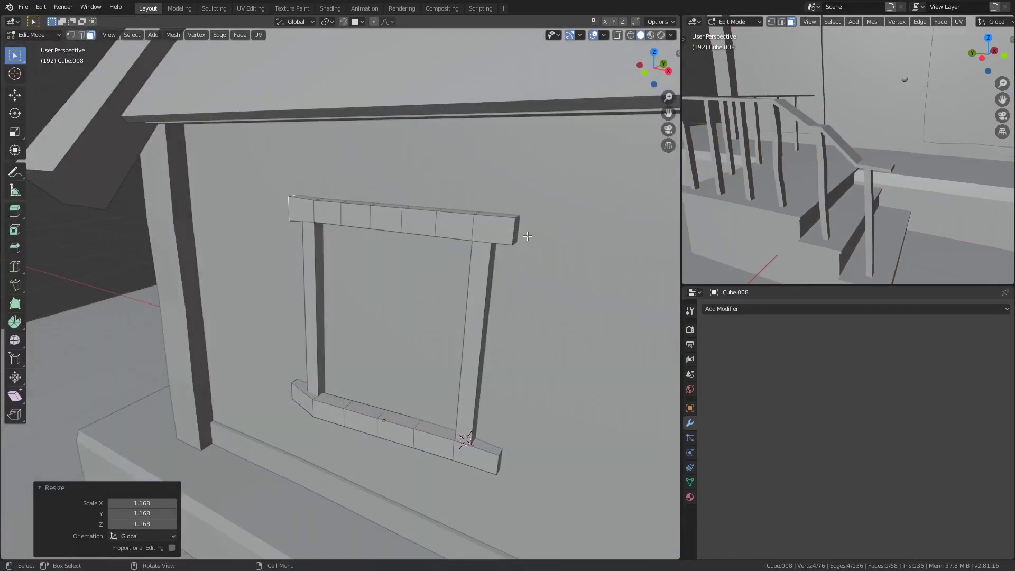
pyautogui.moveTo(476, 317); pyautogui.dragTo(559, 264, button='middle')
pyautogui.click(339, 378)
pyautogui.press('s')
pyautogui.click(438, 403)
pyautogui.press('Tab')
pyautogui.scroll(-5, 473, 347)
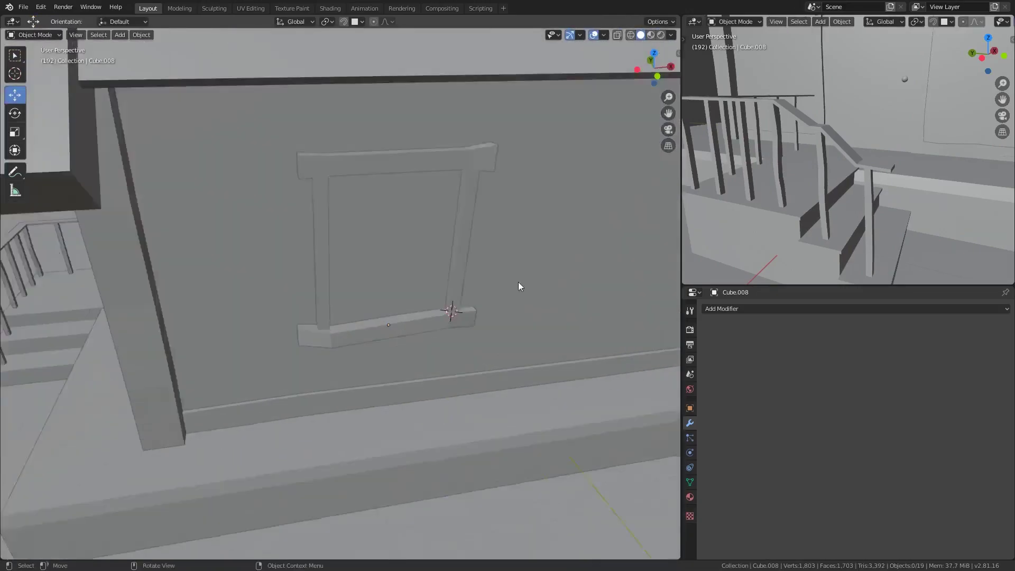
# Bevel an edge loop on the sill.
pyautogui.press('Tab')
pyautogui.press('2')
pyautogui.scroll(5, 455, 355)
pyautogui.keyDown('alt'); pyautogui.click(455, 356); pyautogui.keyUp('alt')
pyautogui.click(529, 362)
# Extrude a vertical middle mullion down from the top bar's underside face.
pyautogui.press('3')
pyautogui.moveTo(529, 361); pyautogui.dragTo(487, 300, button='middle')
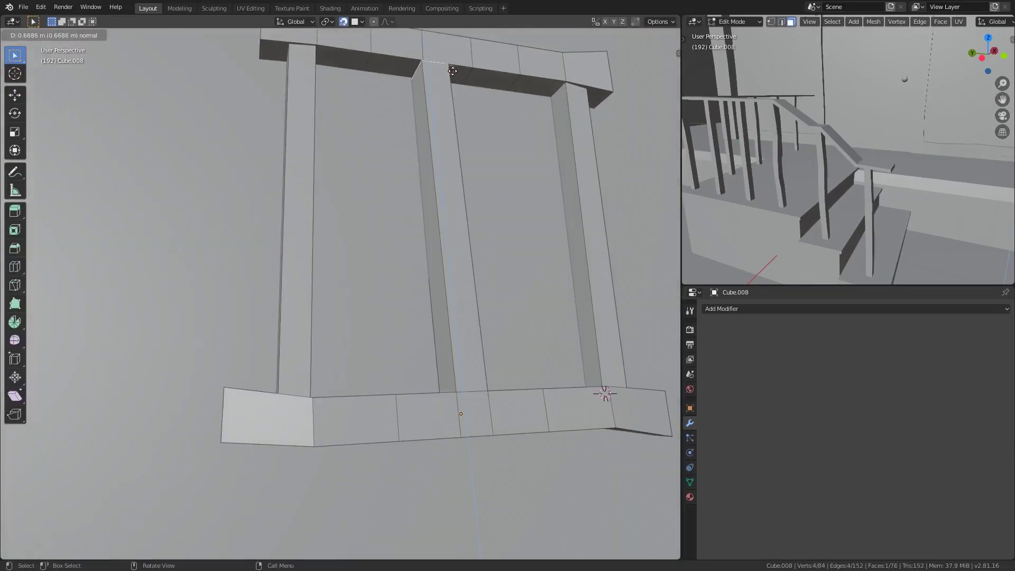
pyautogui.click(452, 70)
pyautogui.moveTo(452, 71); pyautogui.dragTo(533, 119, button='middle')
pyautogui.press('g')
pyautogui.press('z')
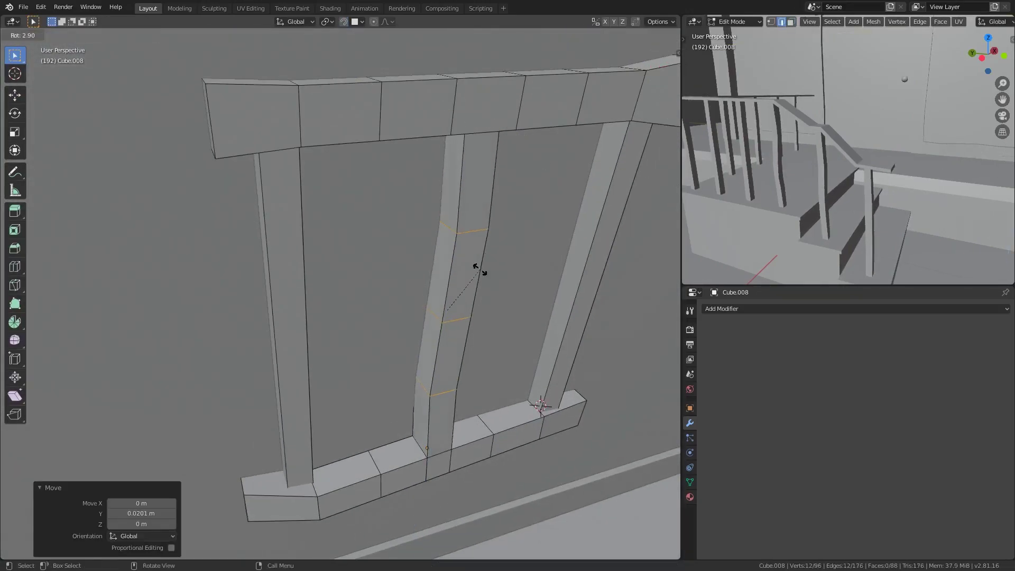
pyautogui.click(480, 270)
# Loop-cut the mullion, slide its vertices, and extrude a horizontal crossbar.
pyautogui.moveTo(481, 269); pyautogui.dragTo(381, 249, button='middle')
pyautogui.hotkey('ctrl', 'r')
pyautogui.click(329, 254)
pyautogui.hotkey('shift', 'v')
pyautogui.click(383, 282)
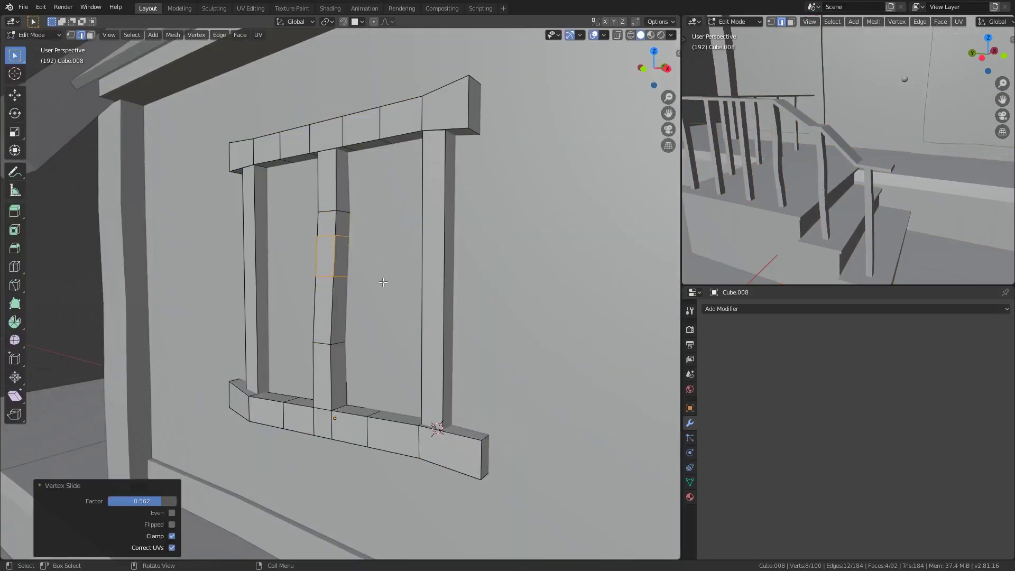
pyautogui.click(403, 284)
pyautogui.press('e')
pyautogui.click(501, 166)
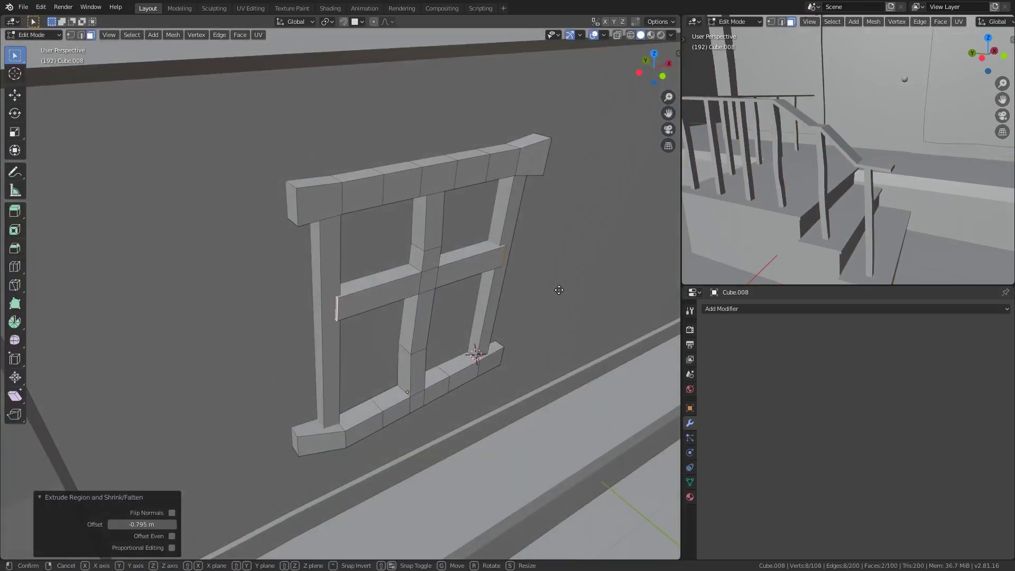
# Select the whole window mesh and thicken the frame with Alt+S.
pyautogui.press('Tab')
pyautogui.scroll(-3, 448, 241)
pyautogui.moveTo(448, 240); pyautogui.dragTo(421, 281, button='middle')
pyautogui.press('Tab')
pyautogui.press('a')
pyautogui.hotkey('alt', 's')
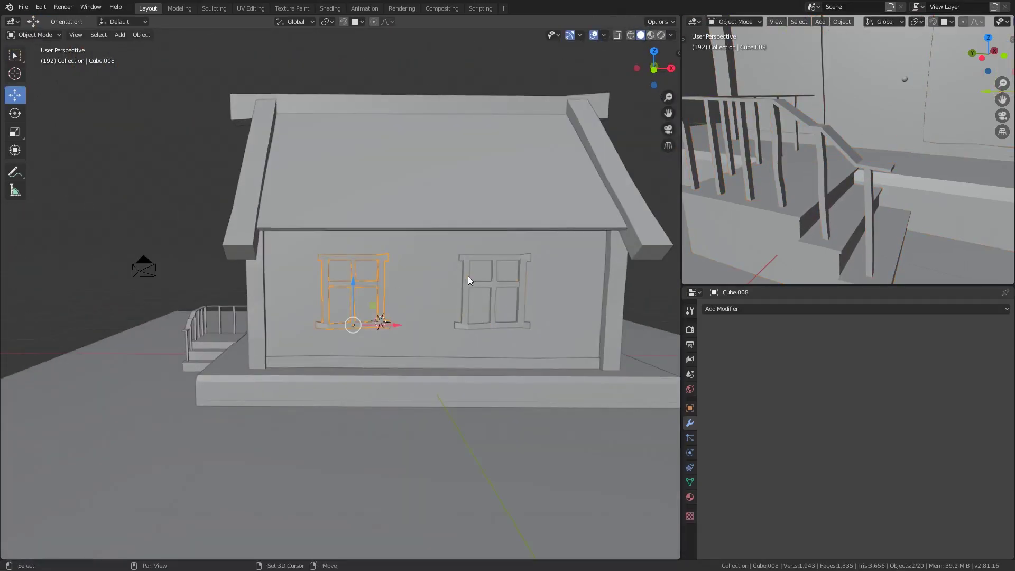
# Select both window frames and rotate them around the Z axis.
pyautogui.keyDown('shift'); pyautogui.click(468, 277); pyautogui.keyUp('shift')
pyautogui.moveTo(510, 298); pyautogui.dragTo(555, 321, button='middle')
pyautogui.rightClick(227, 370)
pyautogui.press('r')
pyautogui.press('z')
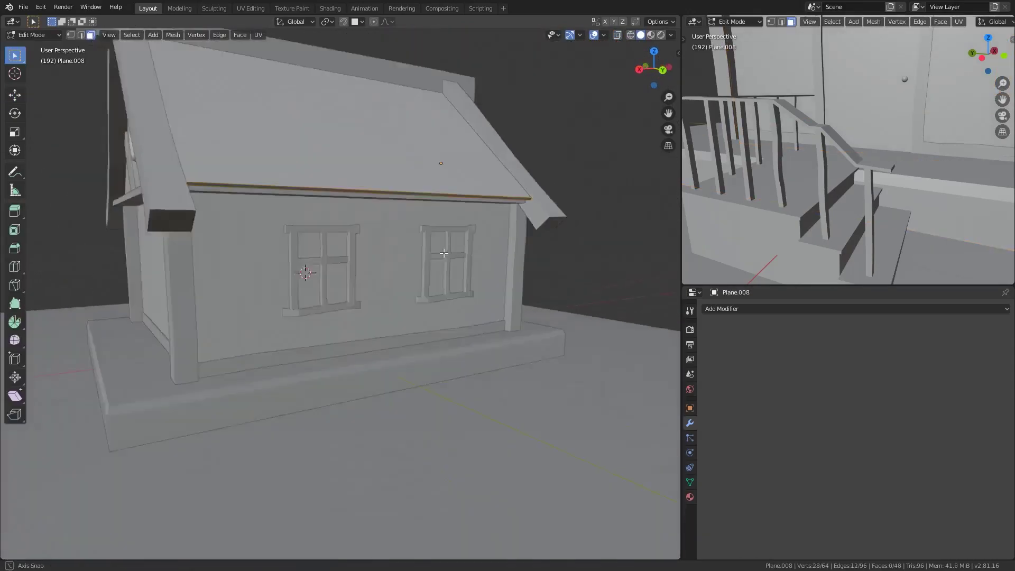
# Add horizontal and vertical loop cuts on the wall beside the side windows.
pyautogui.hotkey('ctrl', 'r')
pyautogui.click(479, 295)
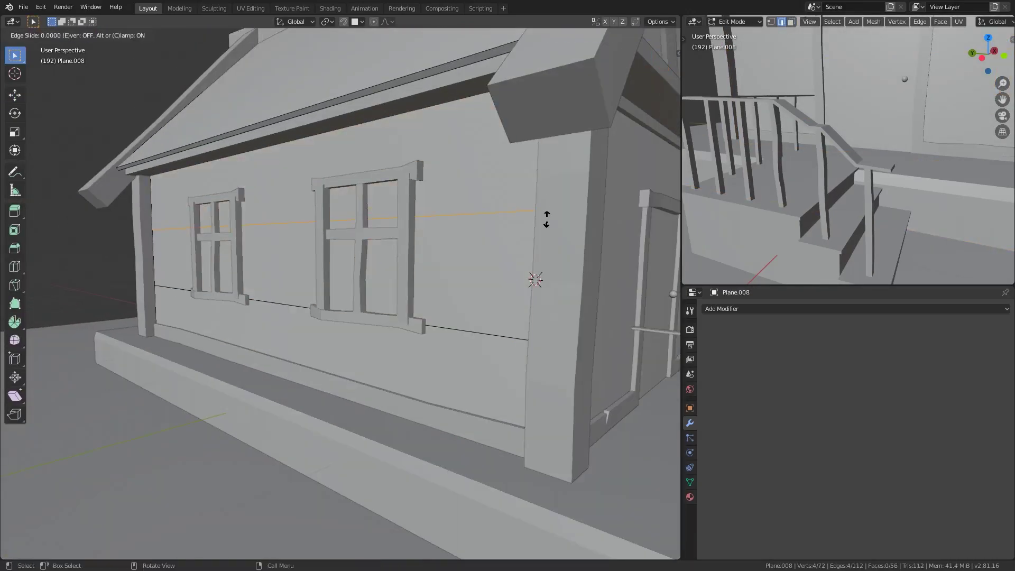
pyautogui.hotkey('ctrl', 'r')
pyautogui.click(528, 284)
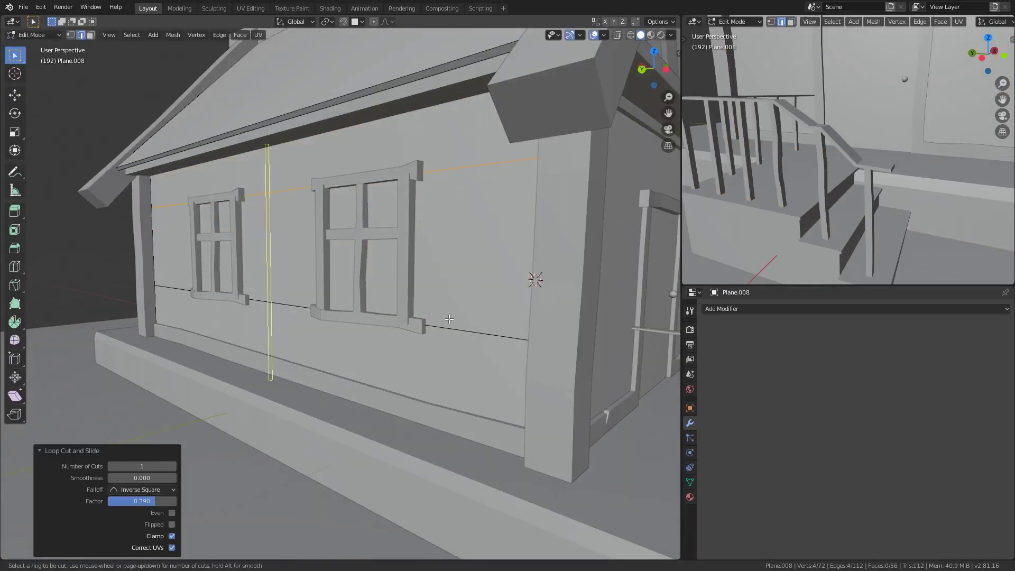
pyautogui.moveTo(528, 284); pyautogui.dragTo(418, 286, button='middle')
pyautogui.press('g')
pyautogui.press('y')
pyautogui.click(498, 297)
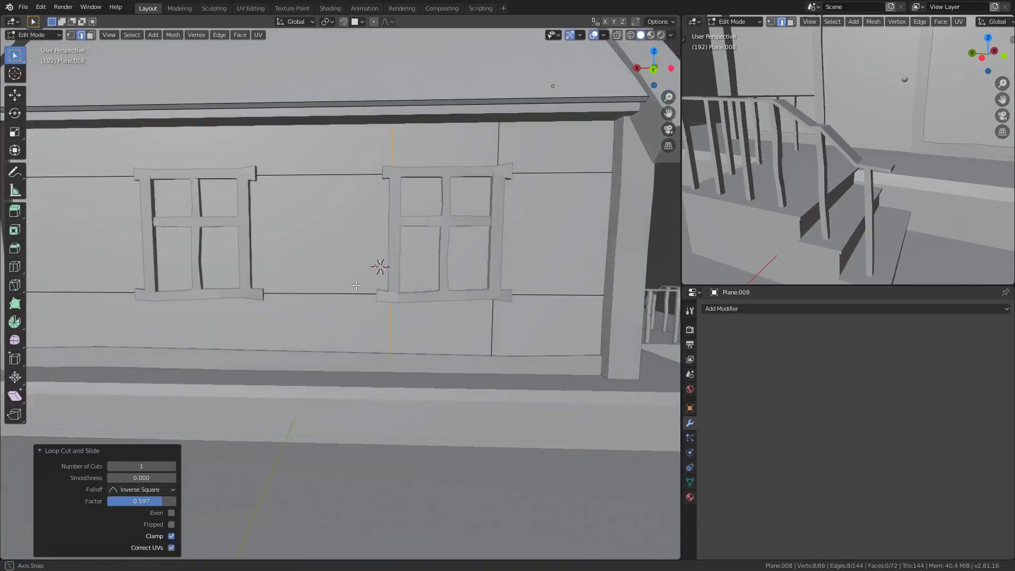
pyautogui.hotkey('ctrl', 'r')
pyautogui.click(409, 300)
pyautogui.click(315, 295)
pyautogui.scroll(-5, 351, 277)
pyautogui.scroll(5, 351, 277)
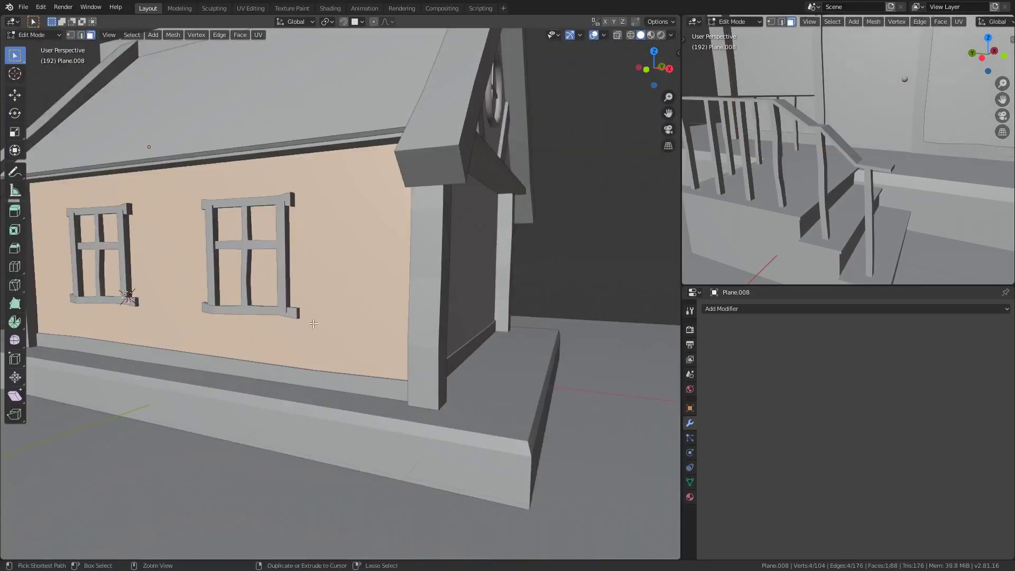
# Add a vertical loop cut beside a window and a horizontal cut near the window tops.
pyautogui.hotkey('ctrl', 'r')
pyautogui.click(388, 317)
pyautogui.press('g')
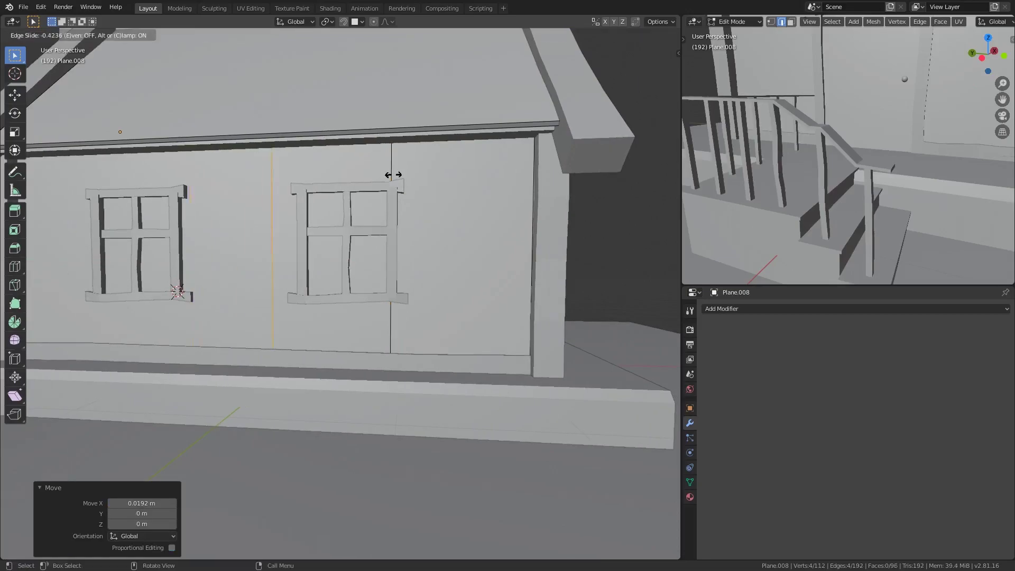
pyautogui.click(393, 174)
pyautogui.moveTo(392, 174); pyautogui.dragTo(388, 184, button='middle')
pyautogui.hotkey('ctrl', 'r')
pyautogui.click(388, 269)
pyautogui.click(378, 254)
pyautogui.moveTo(378, 253); pyautogui.dragTo(368, 244, button='middle')
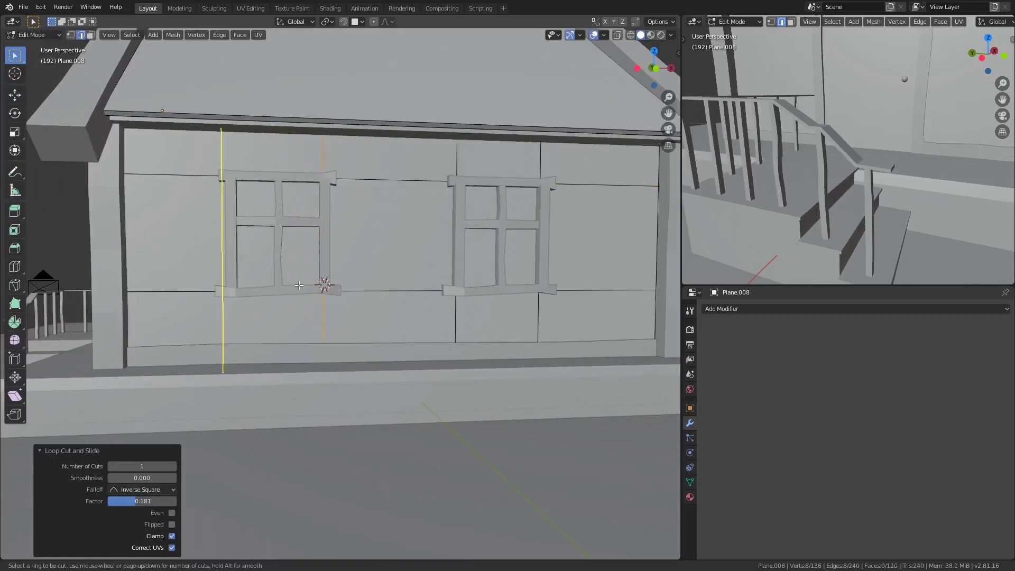
pyautogui.press('Escape')
pyautogui.scroll(-5, 299, 286)
pyautogui.moveTo(299, 286); pyautogui.dragTo(343, 265, button='middle')
pyautogui.scroll(5, 343, 264)
# Add loop cuts across the gable and through the round window area.
pyautogui.hotkey('ctrl', 'r')
pyautogui.click(375, 235)
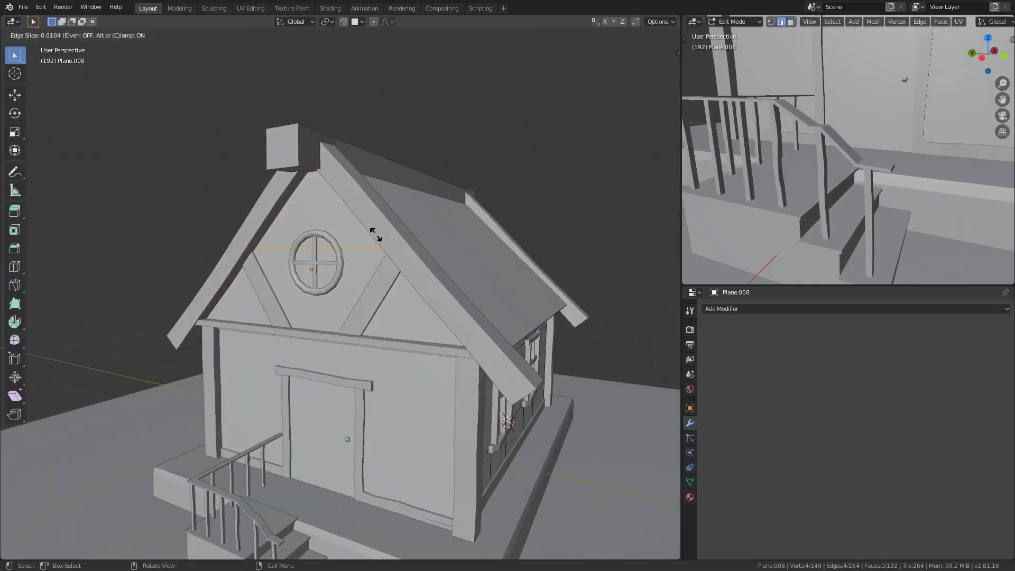
pyautogui.click(419, 311)
pyautogui.scroll(4, 419, 311)
pyautogui.hotkey('ctrl', 'r')
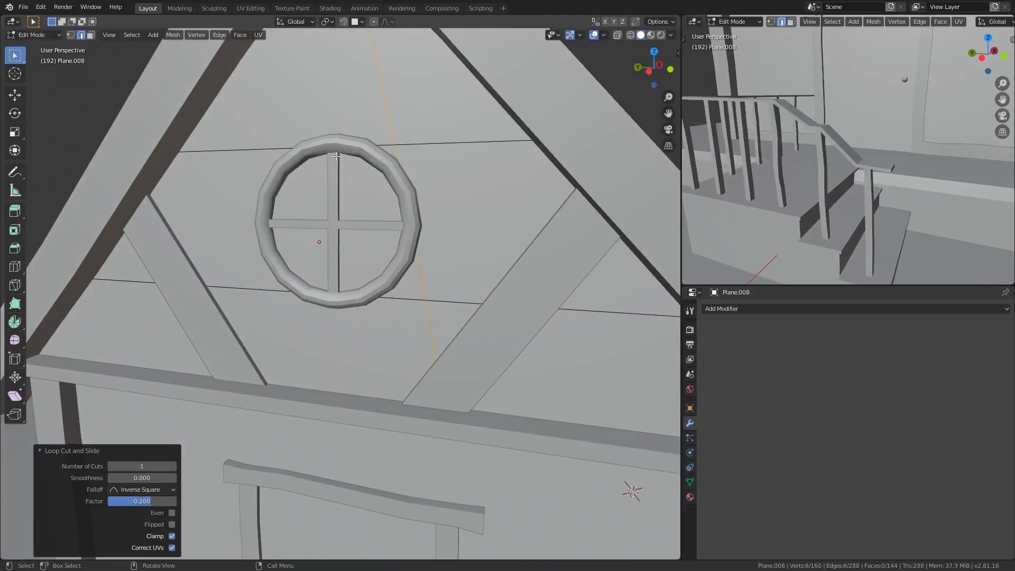
pyautogui.click(335, 156)
# View the gable straight on, snap vertices onto the round window's ring, and knife-cut around it.
pyautogui.press('1')
pyautogui.keyDown('alt'); pyautogui.moveTo(370, 170); pyautogui.dragTo(502, 164, button='middle'); pyautogui.keyUp('alt')
pyautogui.scroll(3, 502, 164)
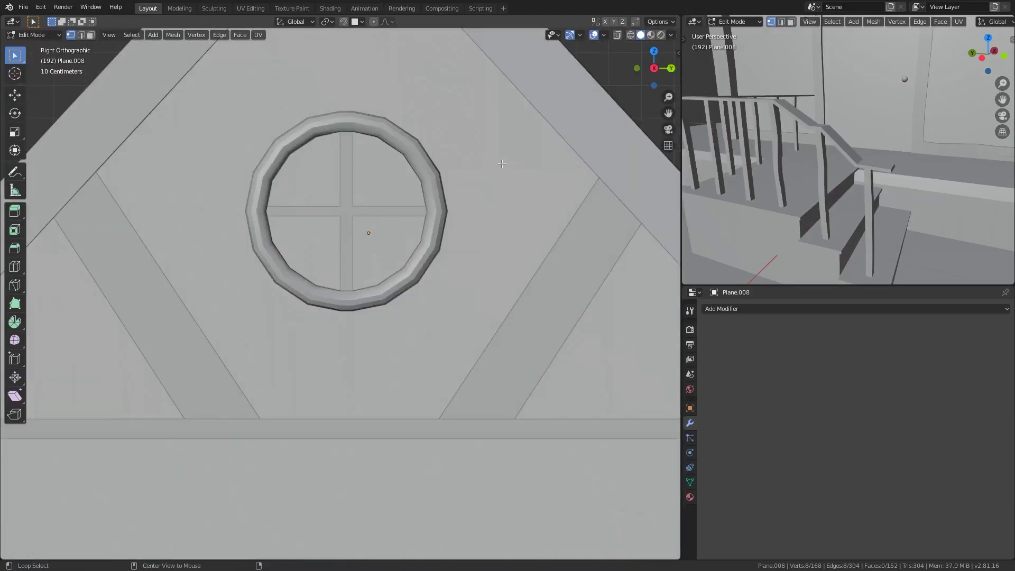
pyautogui.hotkey('ctrl', '1')
pyautogui.scroll(2, 370, 212)
pyautogui.click(262, 222)
pyautogui.press('g')
pyautogui.click(379, 232)
pyautogui.press('g')
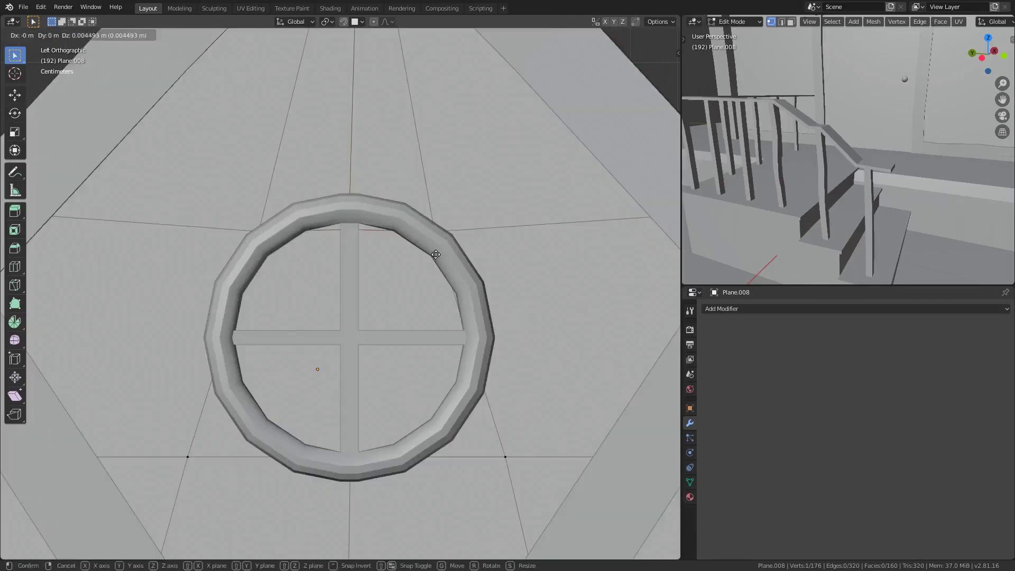
pyautogui.click(503, 414)
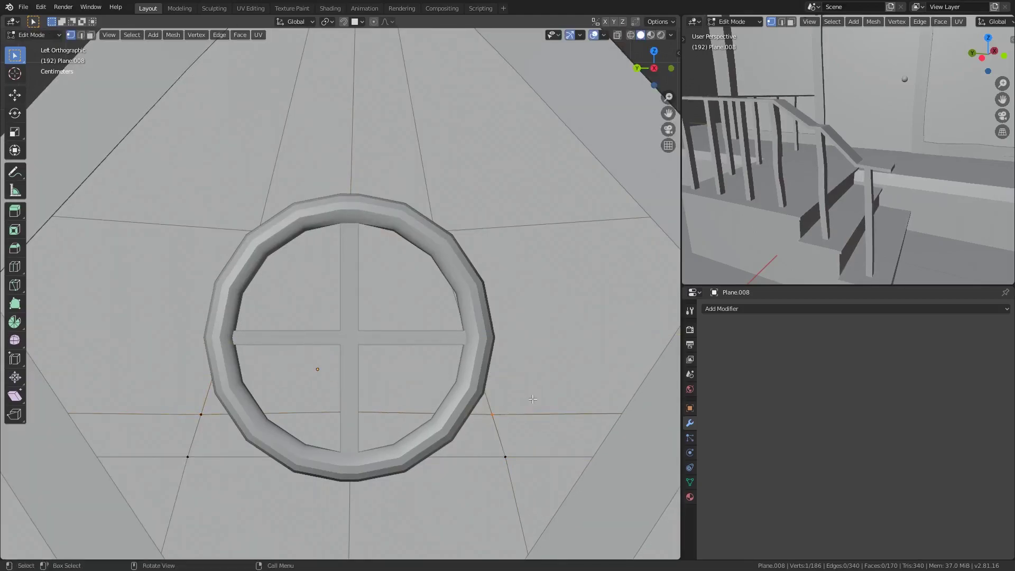
pyautogui.scroll(-2, 423, 393)
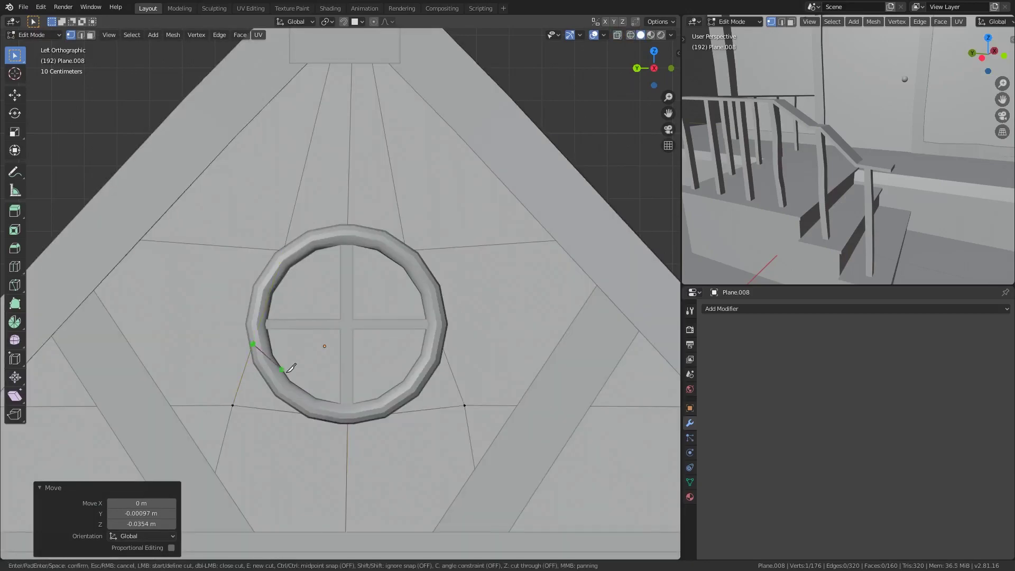
pyautogui.press('Return')
pyautogui.scroll(-2, 391, 405)
# Add another loop cut around the gable window and move a vertex onto the ring's edge.
pyautogui.press('Tab')
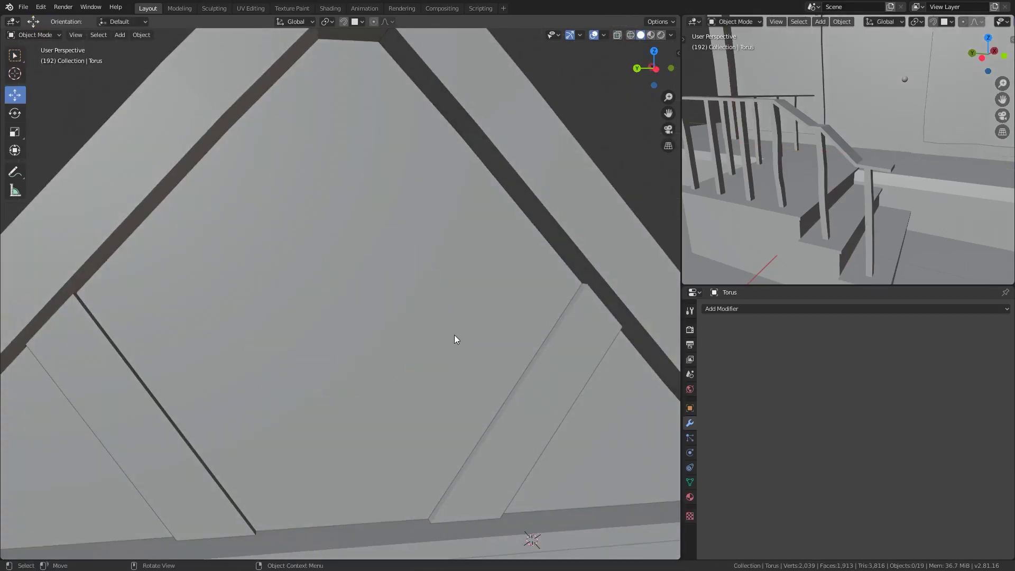
pyautogui.moveTo(454, 334); pyautogui.dragTo(465, 326, button='middle')
pyautogui.scroll(-5, 351, 308)
pyautogui.scroll(5, 350, 309)
pyautogui.press('Tab')
pyautogui.hotkey('ctrl', 'r')
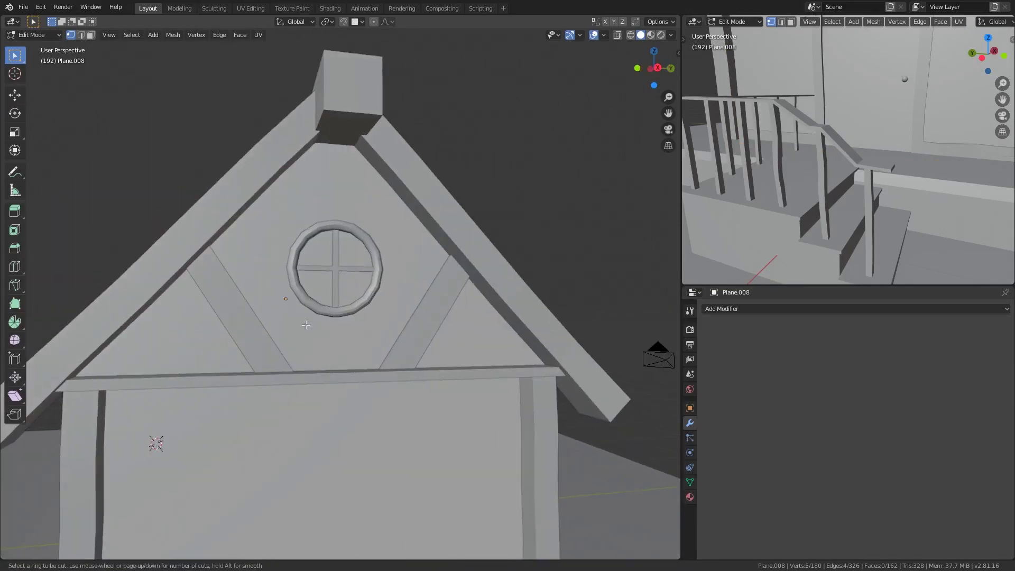
pyautogui.click(391, 393)
pyautogui.scroll(3, 391, 393)
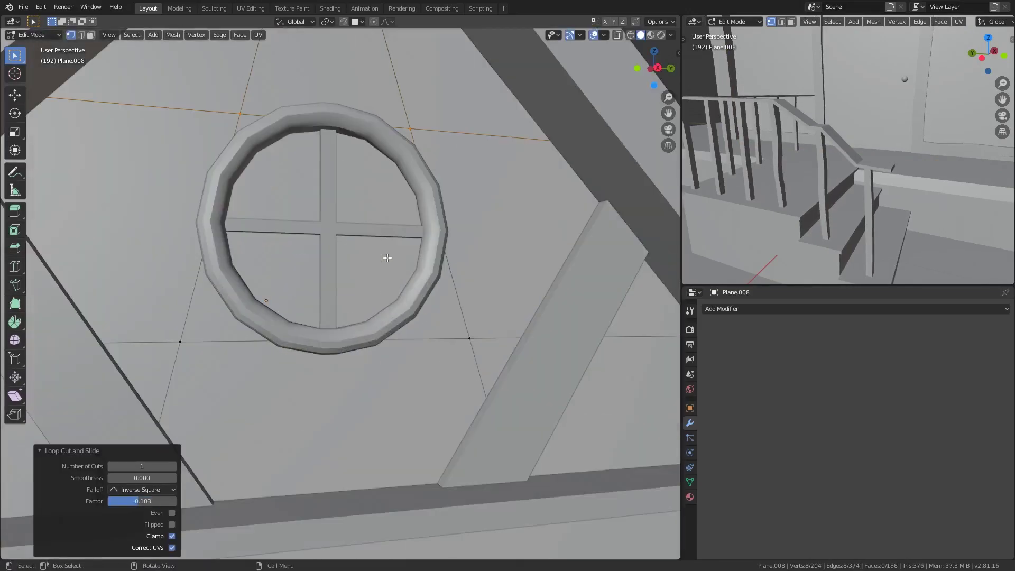
pyautogui.click(412, 151)
pyautogui.press('g')
pyautogui.moveTo(248, 149); pyautogui.dragTo(285, 158, button='middle')
# Knife-cut new edges from the round window's ring outward across the gable.
pyautogui.hotkey('ctrl', 'r')
pyautogui.click(293, 169)
pyautogui.rightClick(294, 169)
pyautogui.moveTo(286, 158); pyautogui.dragTo(301, 184)
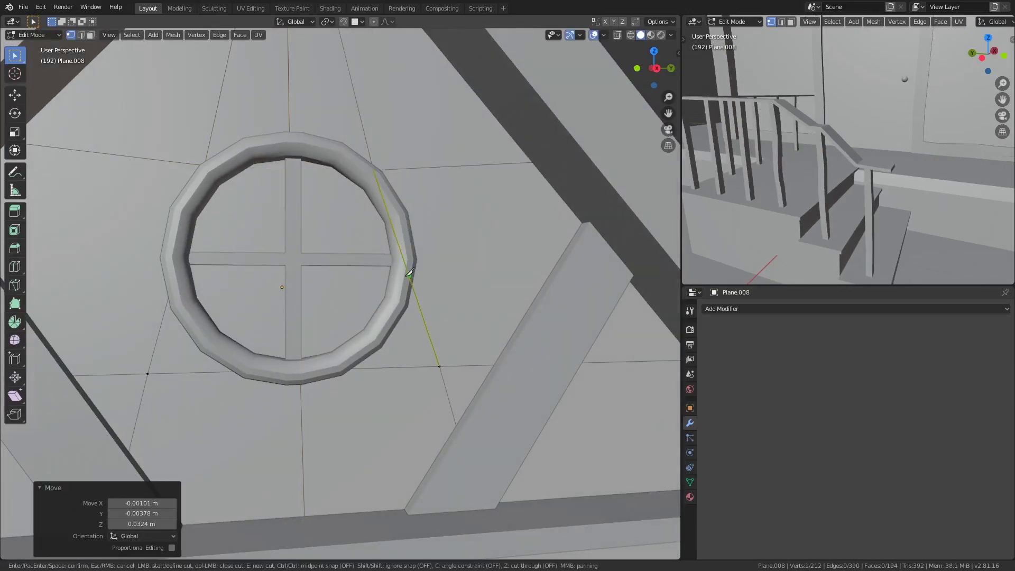
pyautogui.click(260, 363)
pyautogui.press('Return')
pyautogui.scroll(-8, 260, 363)
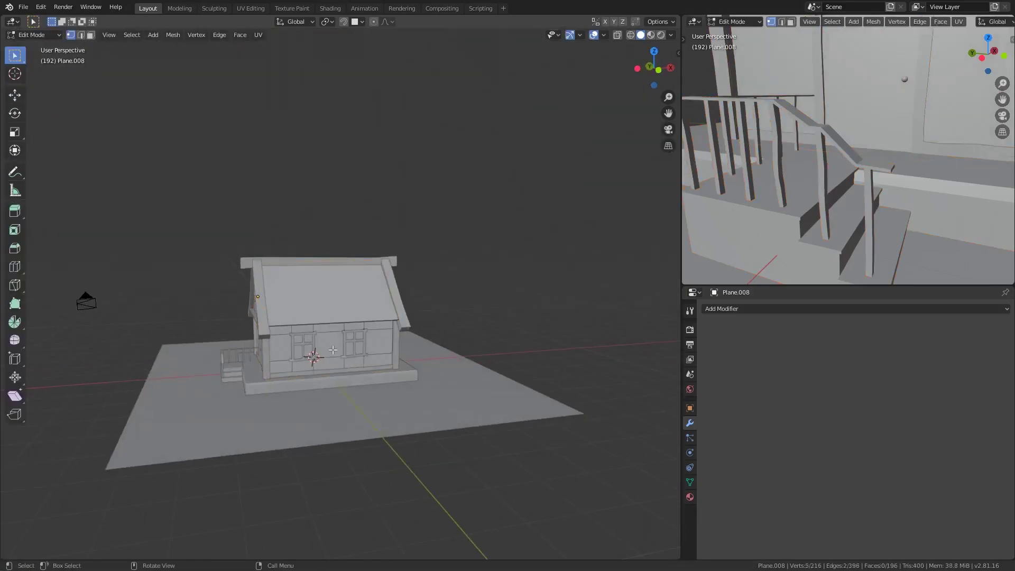
pyautogui.moveTo(260, 363)
pyautogui.mouseDown(button='middle')
pyautogui.moveTo(437, 372)
pyautogui.moveTo(358, 109)
pyautogui.mouseUp(button='middle')
# Return to Object Mode and save the file as EPIC HOME.blend.
pyautogui.press('Tab')
pyautogui.scroll(-2, 402, 273)
pyautogui.hotkey('ctrl', 's')
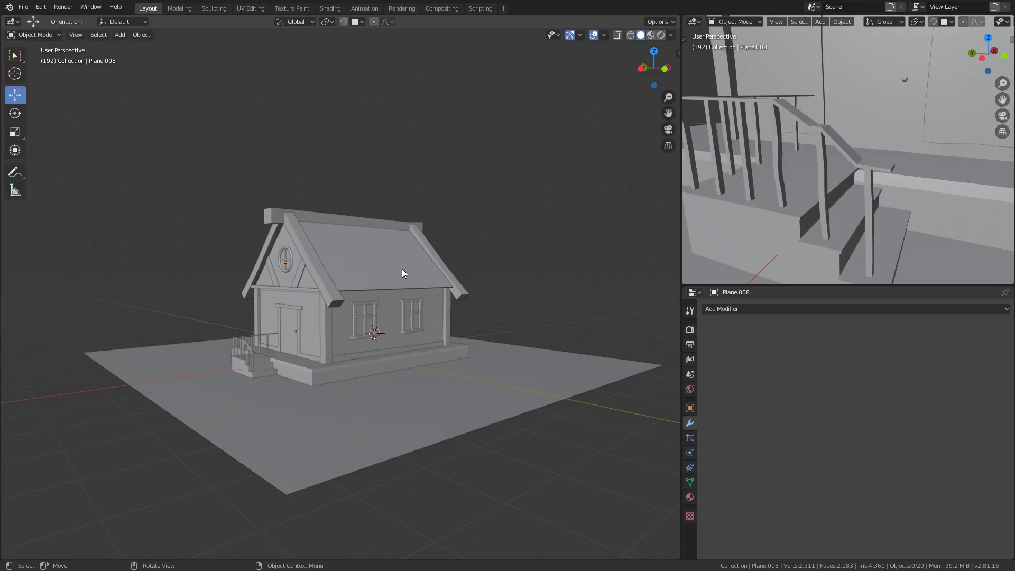
# Place the 3D cursor on the ground beside the house and add a circle mesh.
pyautogui.moveTo(402, 273)
pyautogui.mouseDown(button='middle')
pyautogui.moveTo(379, 255)
pyautogui.moveTo(372, 331)
pyautogui.moveTo(256, 414)
pyautogui.mouseUp(button='middle')
pyautogui.scroll(2, 256, 413)
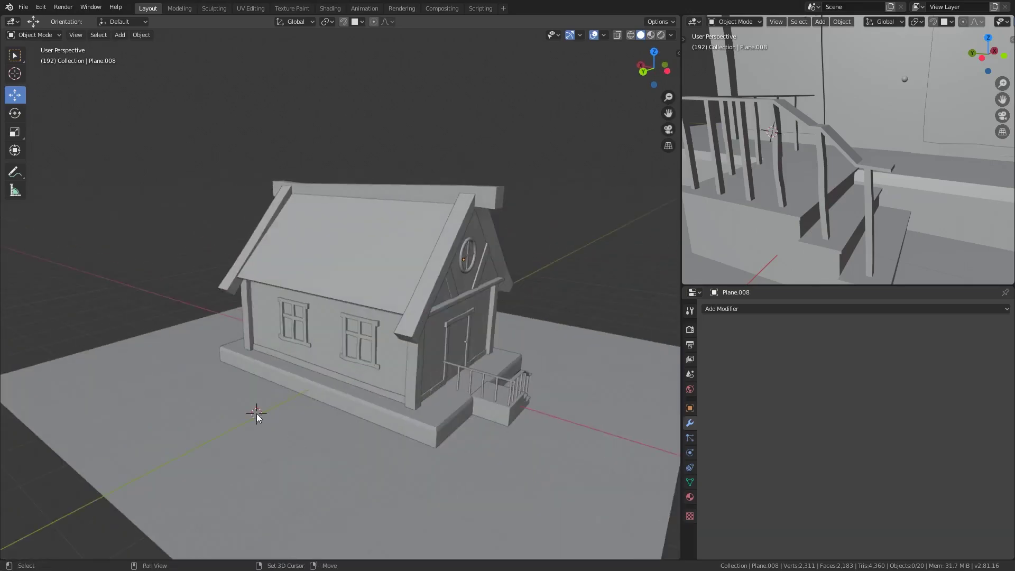
pyautogui.keyDown('shift'); pyautogui.rightClick(255, 413); pyautogui.keyUp('shift')
pyautogui.hotkey('shift', 'a')
pyautogui.click(316, 386)
pyautogui.scroll(5, 575, 427)
pyautogui.press('Tab')
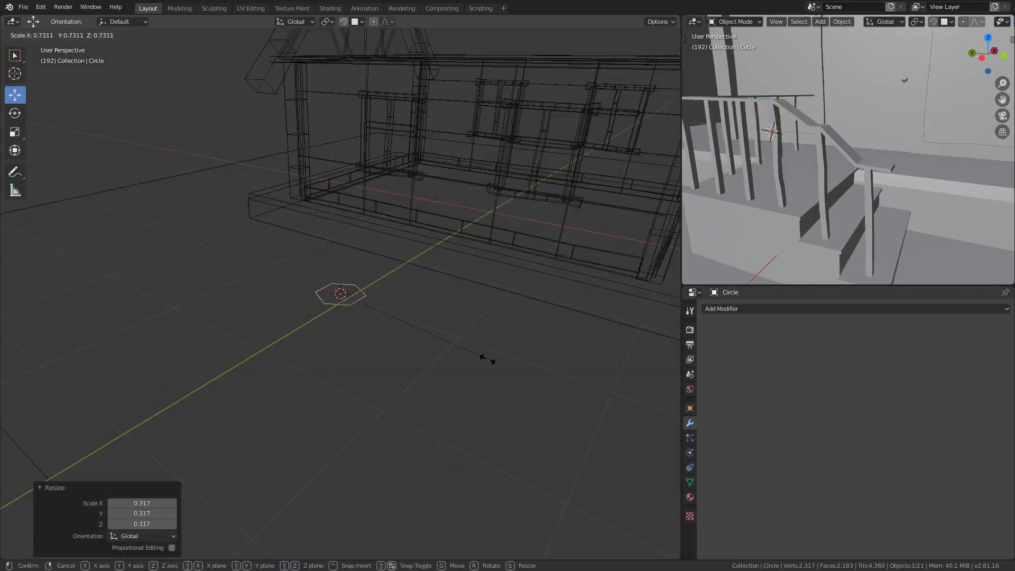
# Extrude the circle upward along Z into the tree trunk.
pyautogui.press('e')
pyautogui.press('z')
pyautogui.click(539, 288)
pyautogui.scroll(-3, 538, 288)
pyautogui.press('s')
pyautogui.click(413, 300)
pyautogui.moveTo(413, 300); pyautogui.dragTo(406, 274, button='middle')
# Extrude and widen the top ring into the first tree tier.
pyautogui.press('KP_3')
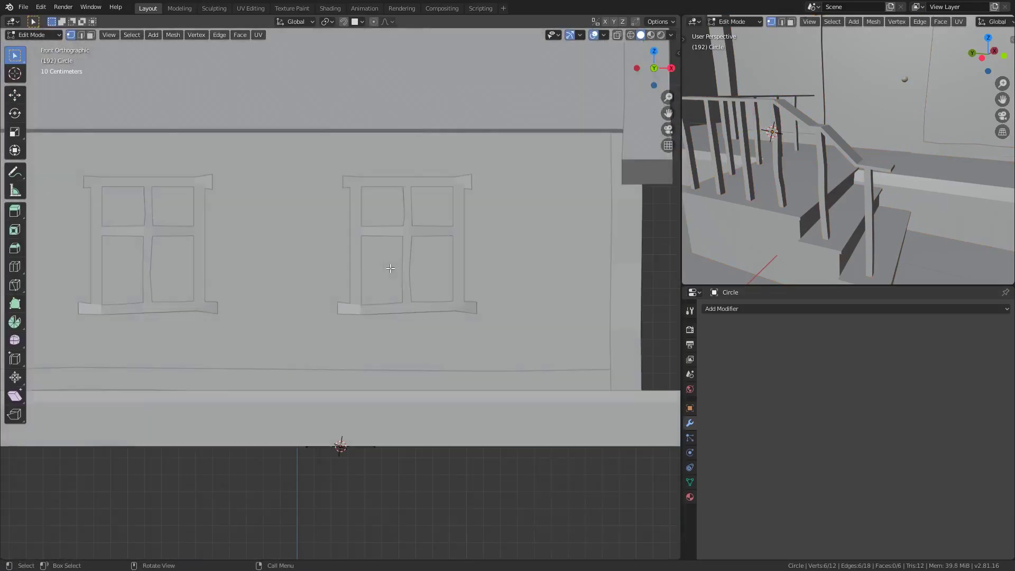
pyautogui.press('e')
# Extrude, widen and taper rings to form the second tier.
pyautogui.press('e')
pyautogui.press('s')
pyautogui.click(407, 228)
pyautogui.moveTo(407, 228); pyautogui.dragTo(402, 292, button='middle')
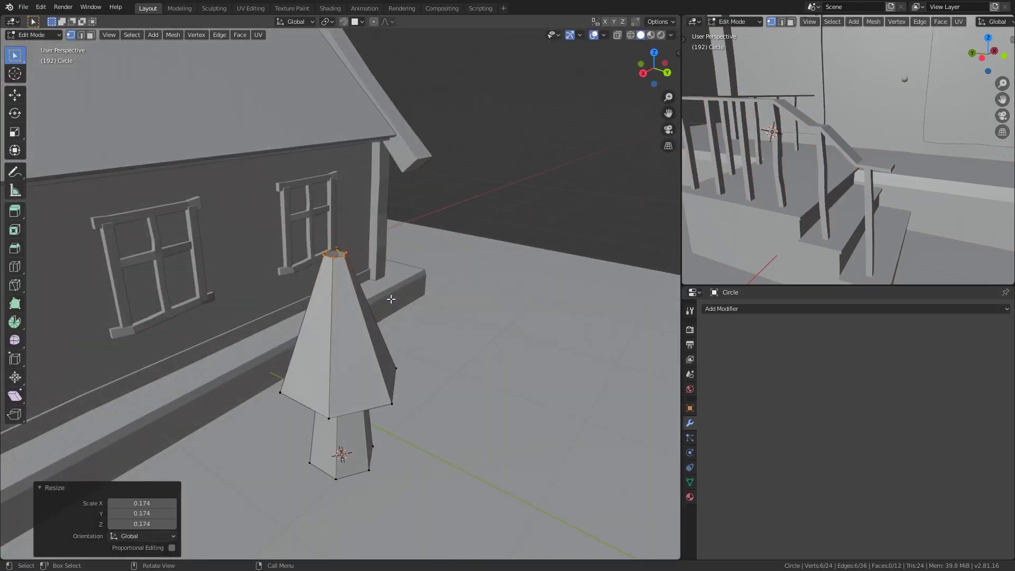
pyautogui.press('KP_3')
pyautogui.hotkey('alt', 'z')
pyautogui.press('e')
pyautogui.press('s')
pyautogui.click(501, 336)
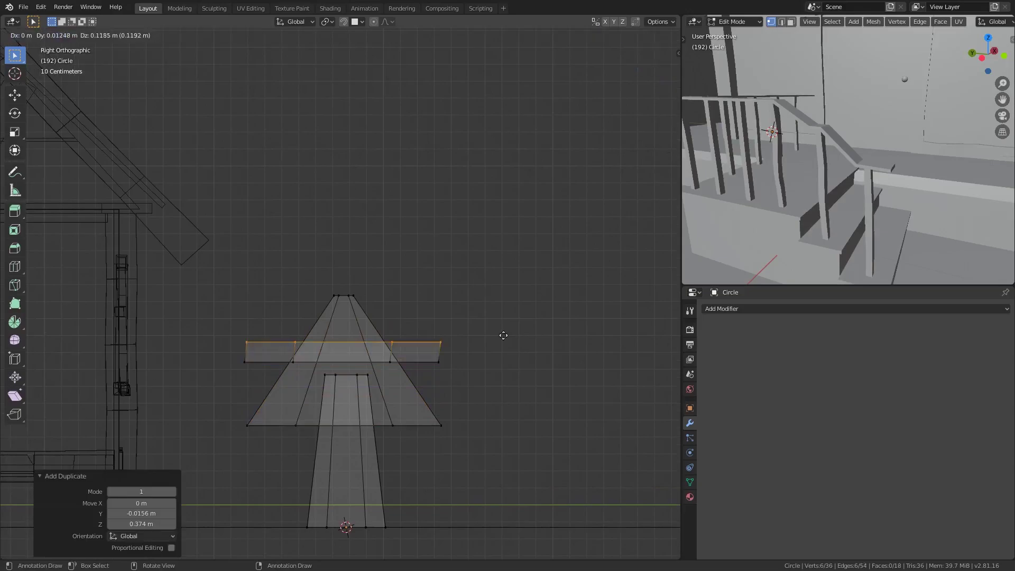
# Extrude the top ring, merge its vertices into a point, and lower the top ring.
pyautogui.press('e')
pyautogui.press('z')
pyautogui.click(365, 212)
pyautogui.press('s')
pyautogui.keyDown('shift'); pyautogui.moveTo(437, 200); pyautogui.dragTo(445, 286, button='middle'); pyautogui.keyUp('shift')
pyautogui.press('e')
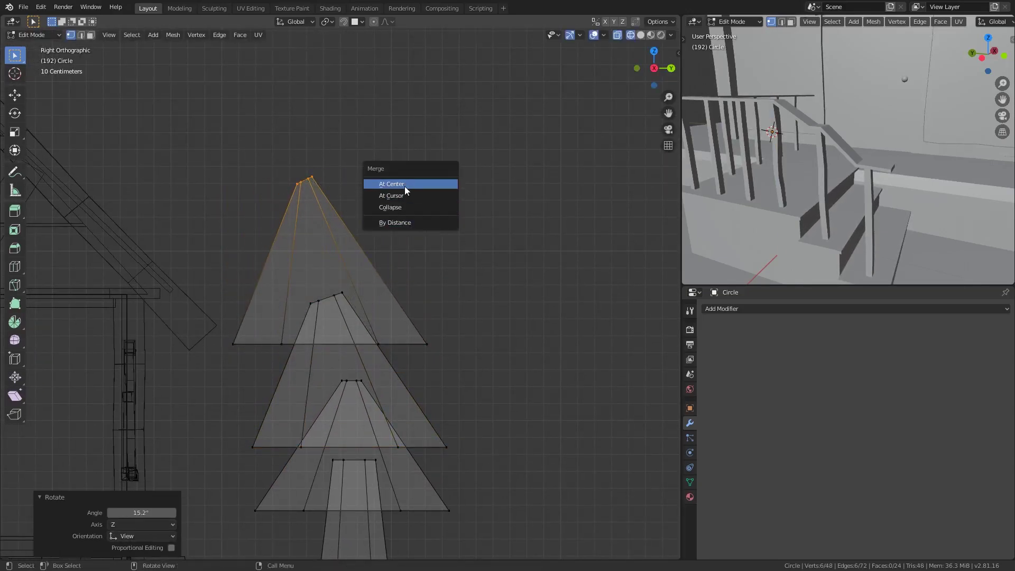
pyautogui.click(405, 185)
pyautogui.hotkey('alt', 'z')
pyautogui.moveTo(550, 261)
pyautogui.mouseDown(button='middle')
pyautogui.moveTo(357, 421)
pyautogui.moveTo(368, 489)
pyautogui.mouseUp(button='middle')
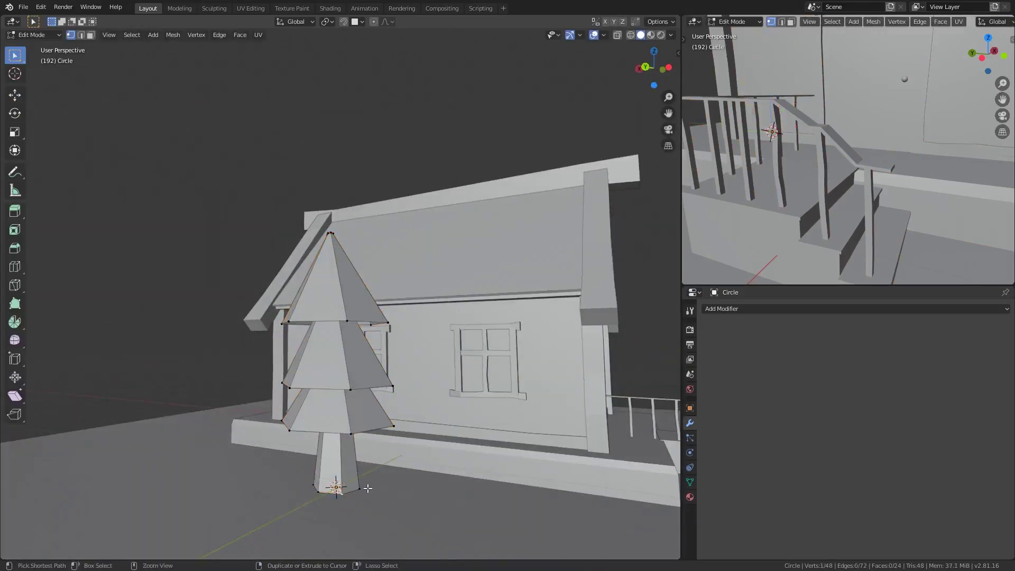
pyautogui.click(387, 313)
pyautogui.press('KP_3')
pyautogui.hotkey('alt', 'z')
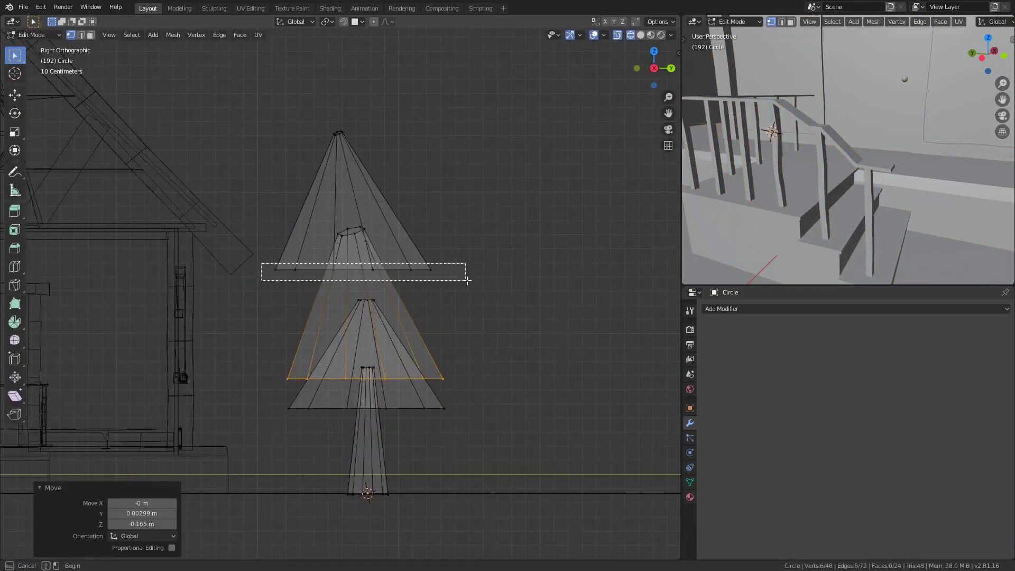
pyautogui.press('g')
pyautogui.click(467, 329)
# Reposition the tree's apex and extrude one more scaled tier into place.
pyautogui.moveTo(299, 109); pyautogui.dragTo(390, 163)
pyautogui.press('g')
pyautogui.click(389, 263)
pyautogui.press('e')
pyautogui.press('s')
pyautogui.click(481, 115)
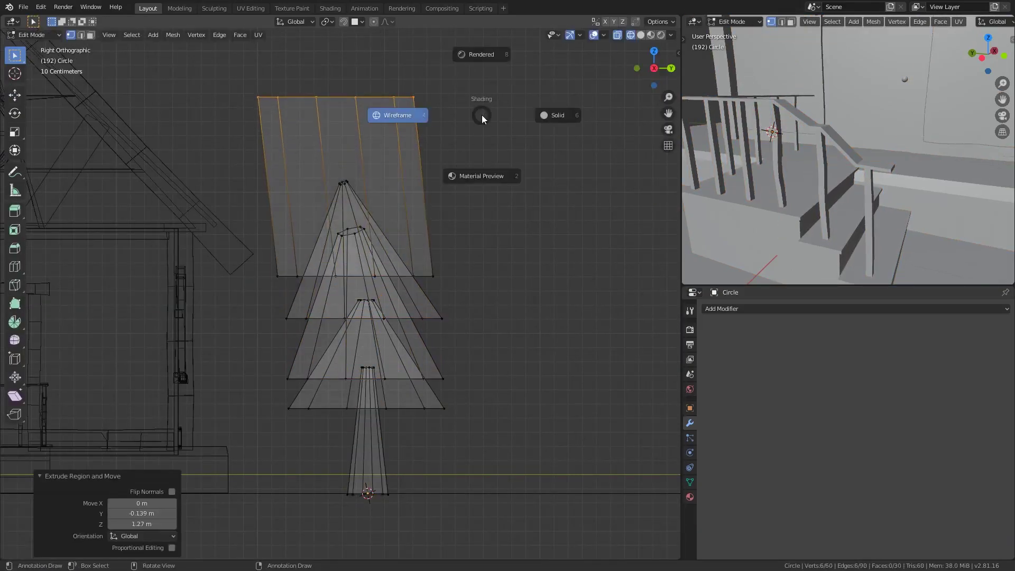
pyautogui.press('g')
pyautogui.hotkey('alt', 'z')
# Return to Object Mode and orbit to view the pine tree beside the house.
pyautogui.moveTo(520, 185)
pyautogui.mouseDown(button='middle')
pyautogui.moveTo(329, 153)
pyautogui.moveTo(374, 288)
pyautogui.moveTo(118, 254)
pyautogui.moveTo(301, 402)
pyautogui.mouseUp(button='middle')
pyautogui.hotkey('alt', 'z')
pyautogui.press('Tab')
pyautogui.hotkey('alt', 'z')
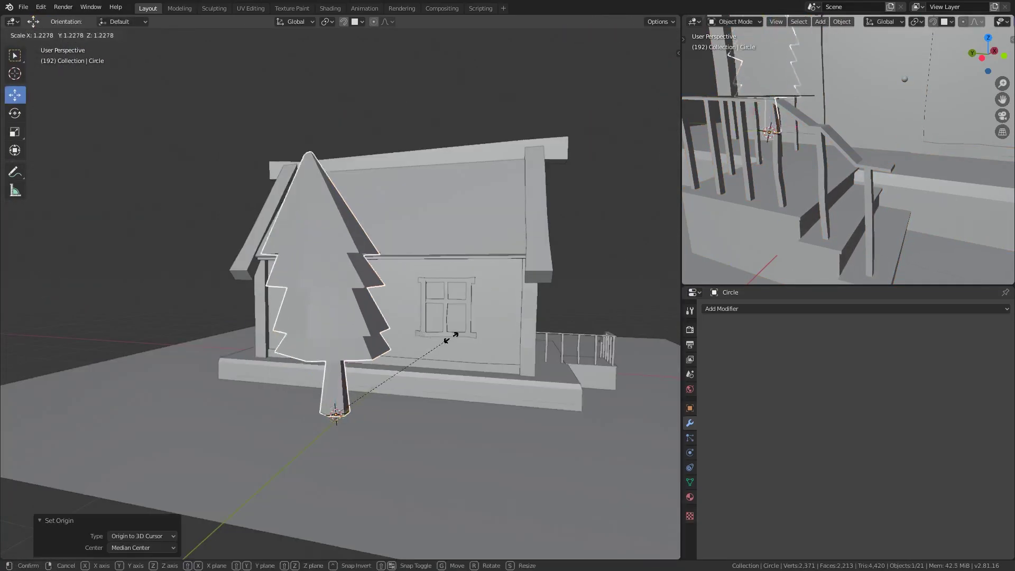
pyautogui.press('KP_0')
pyautogui.moveTo(611, 437)
pyautogui.mouseDown(button='middle')
pyautogui.moveTo(503, 259)
pyautogui.moveTo(474, 261)
pyautogui.mouseUp(button='middle')
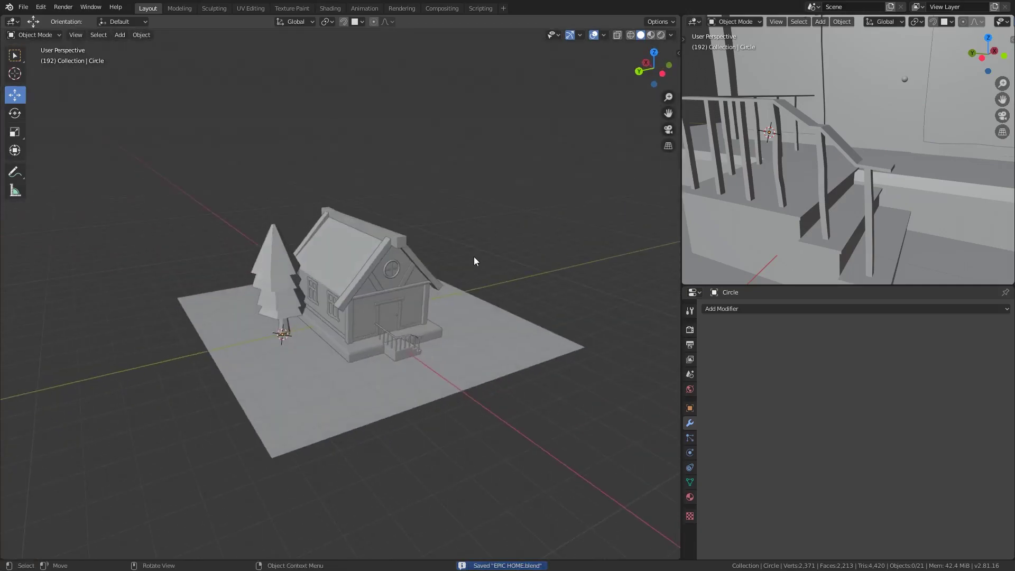
# Give the base block a new material with a red-orange base colour.
pyautogui.click(335, 12)
pyautogui.click(472, 202)
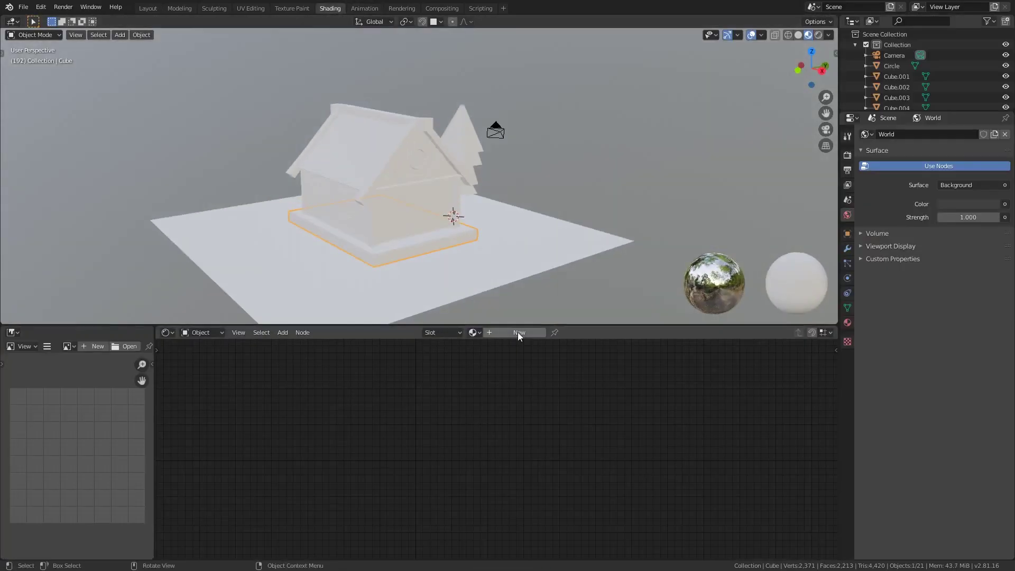
pyautogui.click(488, 406)
pyautogui.moveTo(500, 329); pyautogui.dragTo(498, 350)
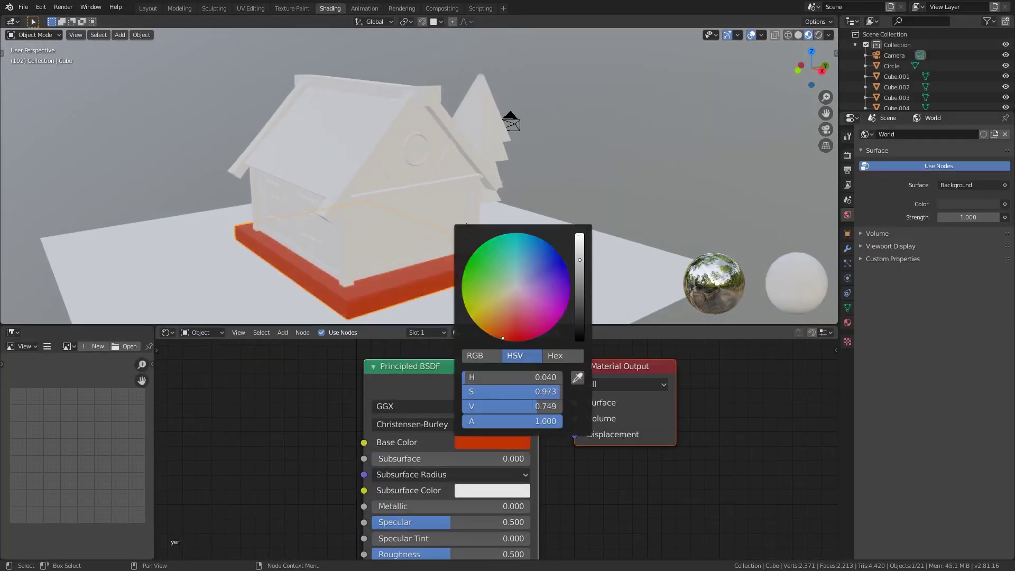
pyautogui.moveTo(531, 307); pyautogui.dragTo(532, 339)
# Select the roof pieces and orbit to face the front of the house.
pyautogui.moveTo(510, 248); pyautogui.dragTo(436, 129, button='middle')
pyautogui.click(361, 129)
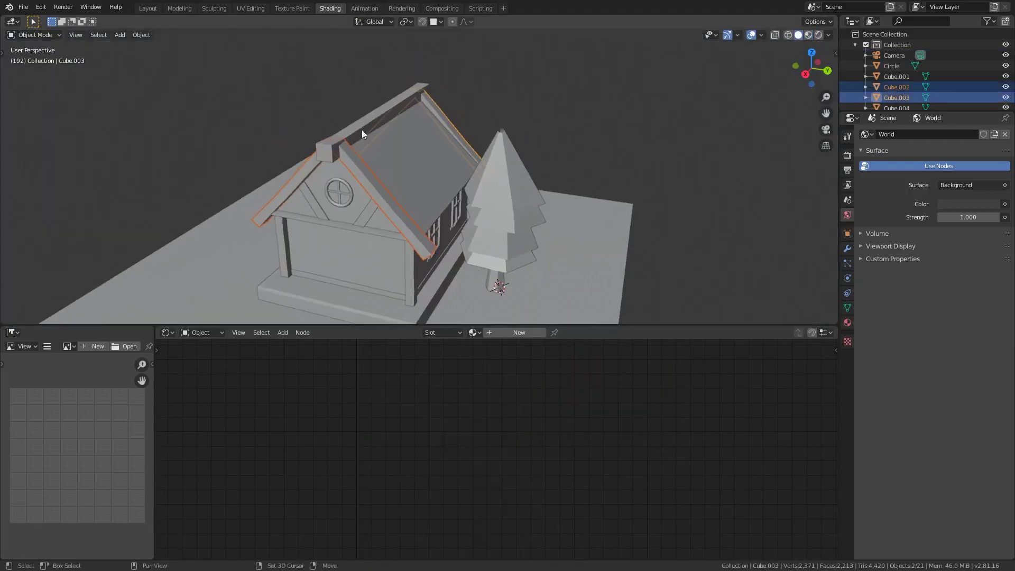
pyautogui.moveTo(362, 129)
pyautogui.mouseDown(button='middle')
pyautogui.moveTo(372, 236)
pyautogui.moveTo(409, 180)
pyautogui.moveTo(345, 208)
pyautogui.mouseUp(button='middle')
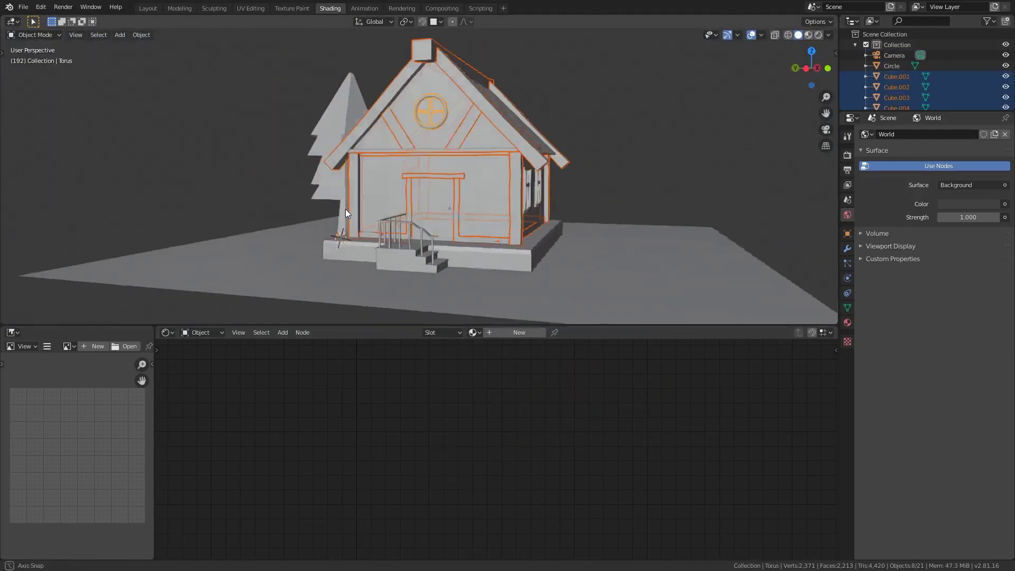
pyautogui.scroll(4, 344, 209)
pyautogui.moveTo(481, 156); pyautogui.dragTo(376, 141, button='middle')
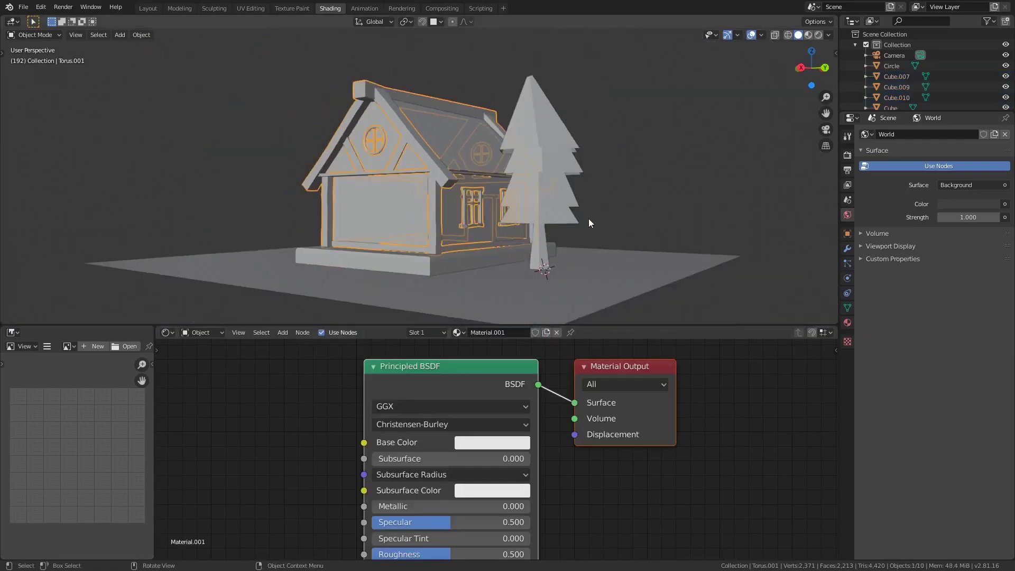
pyautogui.moveTo(588, 218); pyautogui.dragTo(465, 244, button='middle')
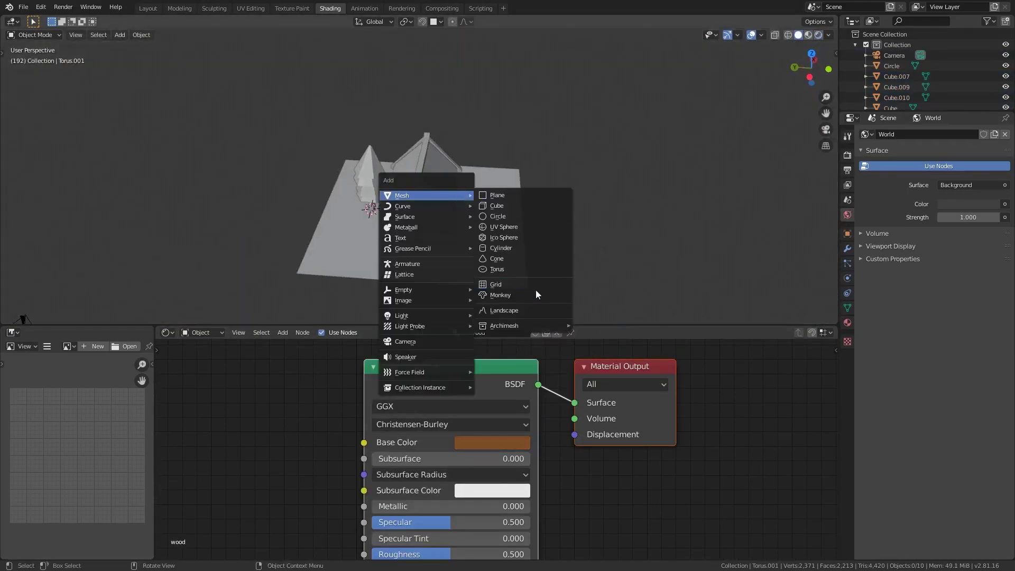
# Add an area light and move it away from the house, checking from back and top views.
pyautogui.click(496, 350)
pyautogui.press('ctrl+KP_1')
pyautogui.press('g')
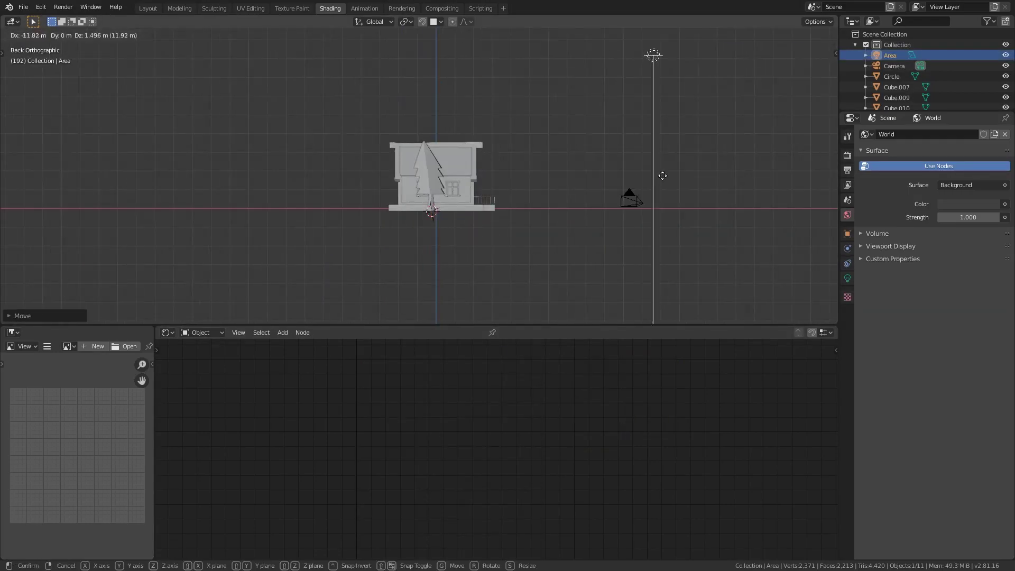
pyautogui.moveTo(553, 158); pyautogui.dragTo(645, 201, button='middle')
pyautogui.press('KP_7')
pyautogui.press('g')
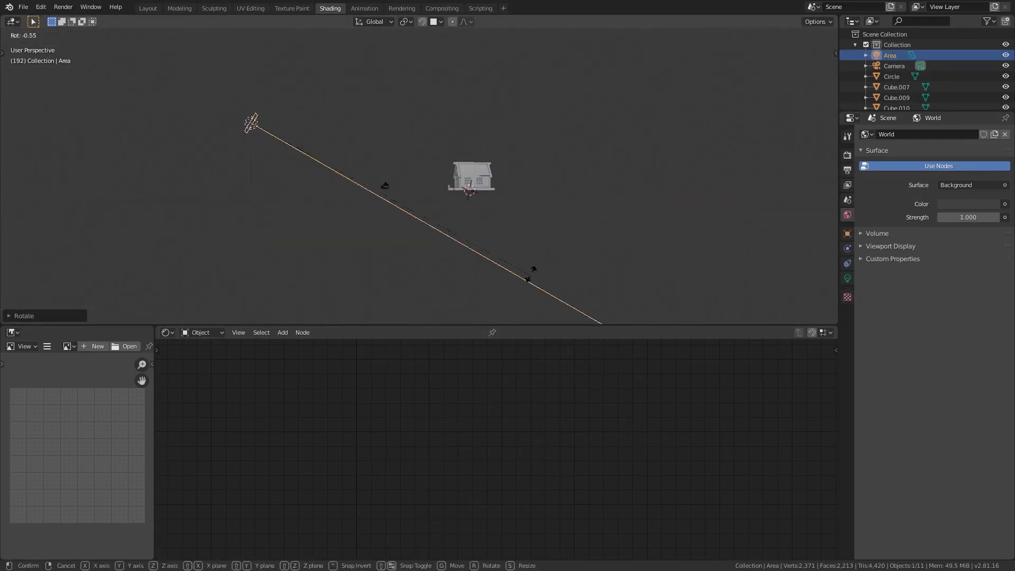
# Set the area light's power to 9000 W.
pyautogui.click(848, 278)
pyautogui.doubleClick(964, 203)
pyautogui.write('9000 W')
# Preview the scene through the camera in an enlarged lower-left viewport with Rendered shading.
pyautogui.press('KP_0')
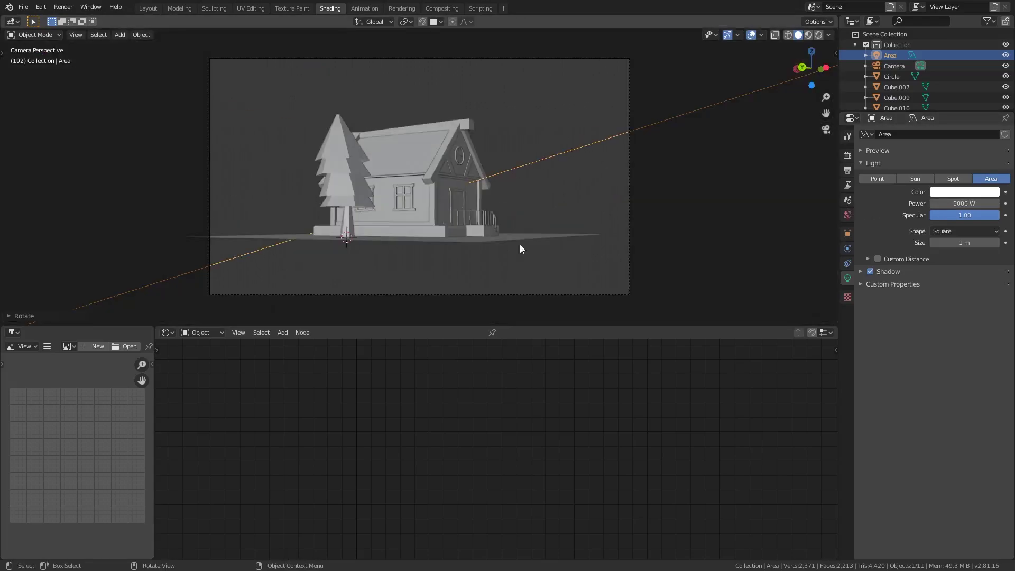
pyautogui.moveTo(155, 450); pyautogui.dragTo(303, 449)
pyautogui.hotkey('shift', 'F5')
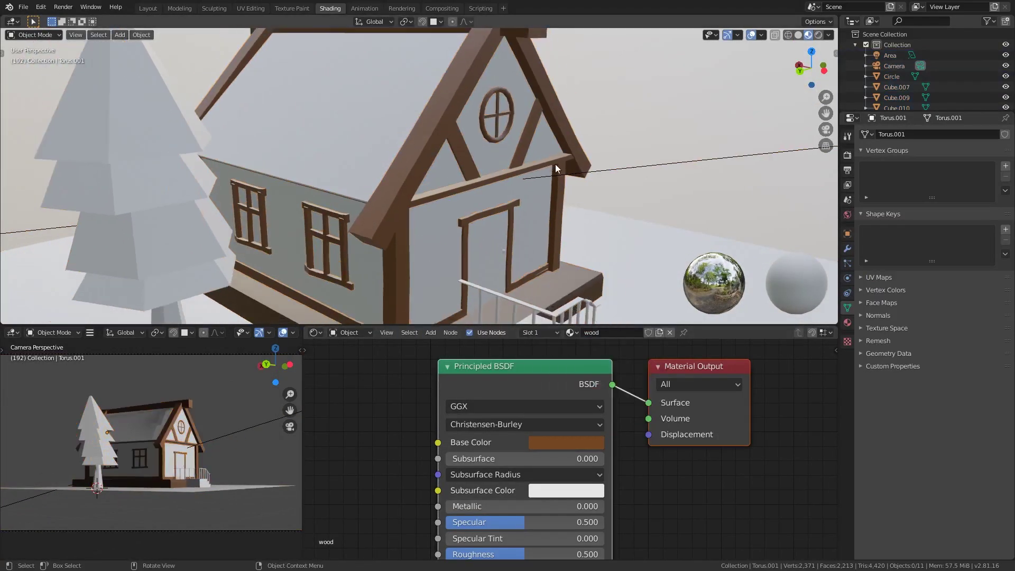
# Set the walls' 'duvar' material base colour to a blue-purple tint.
pyautogui.moveTo(555, 164); pyautogui.dragTo(352, 202, button='middle')
pyautogui.click(566, 442)
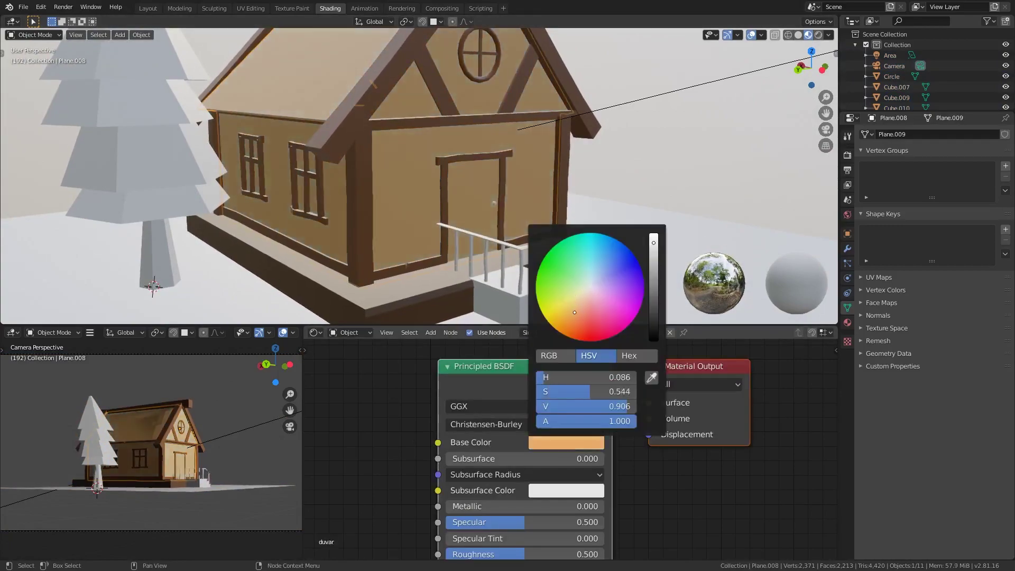
pyautogui.moveTo(574, 317); pyautogui.dragTo(605, 290)
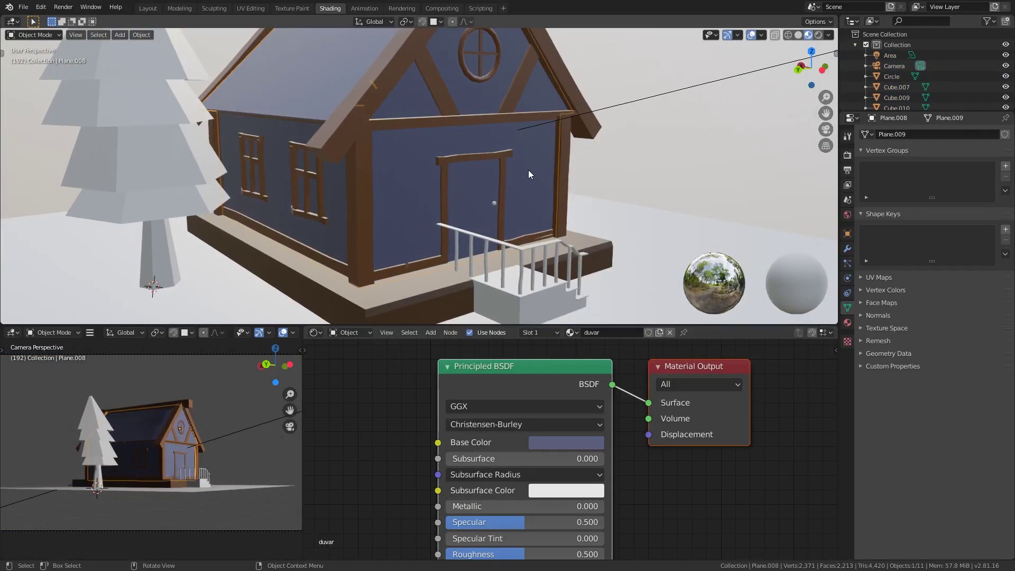
# Add a loop cut on the front wall in Edit Mode and select the door face.
pyautogui.press('Tab')
pyautogui.moveTo(529, 170)
pyautogui.mouseDown(button='middle')
pyautogui.moveTo(582, 214)
pyautogui.moveTo(608, 185)
pyautogui.mouseUp(button='middle')
pyautogui.hotkey('ctrl', 'r')
pyautogui.click(620, 166)
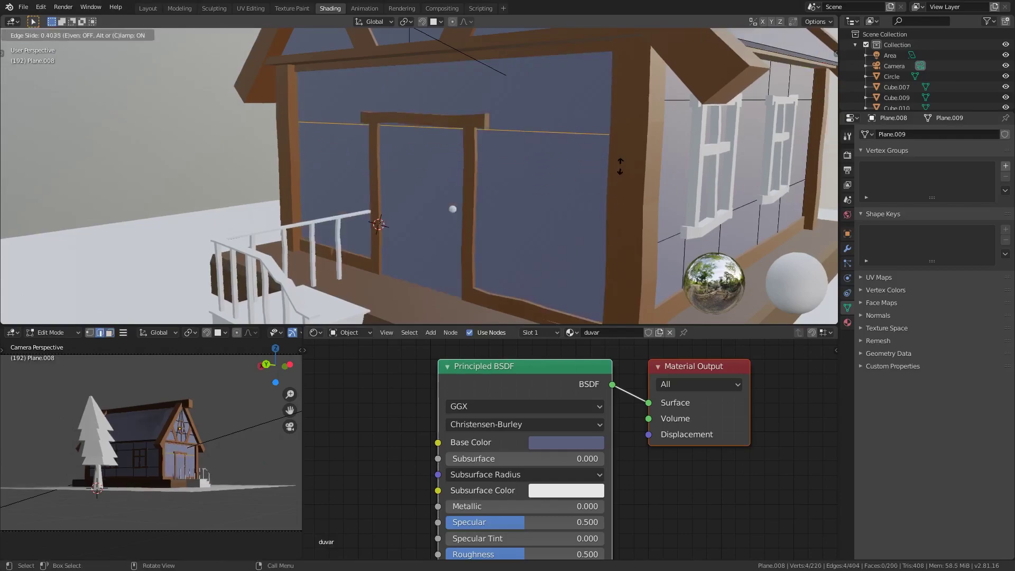
pyautogui.click(587, 134)
pyautogui.moveTo(587, 134); pyautogui.dragTo(476, 206, button='middle')
pyautogui.click(476, 206)
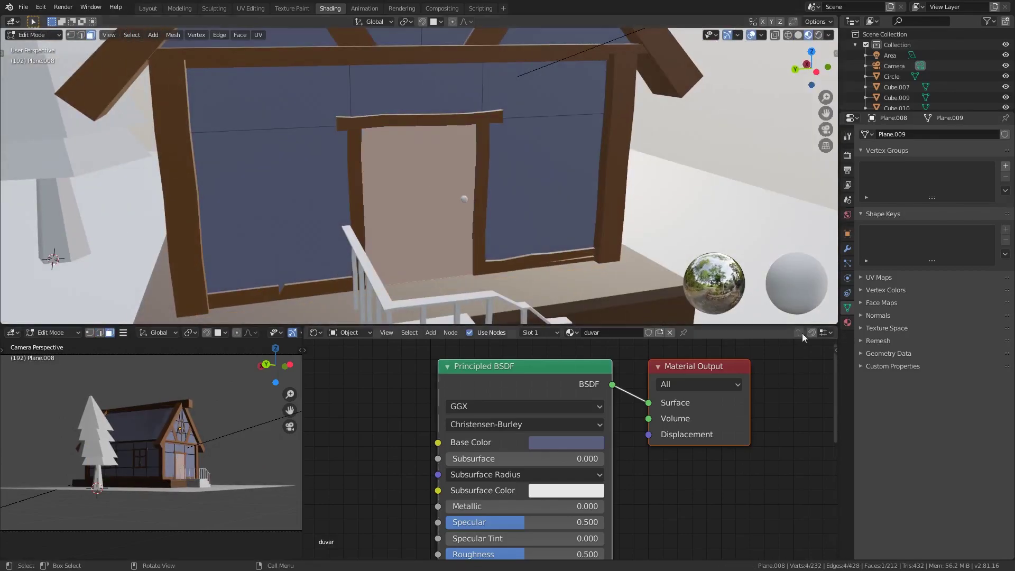
# Give the door face its own new 'kapı' material in a second slot, coloured brown.
pyautogui.click(848, 323)
pyautogui.click(1005, 134)
pyautogui.click(884, 214)
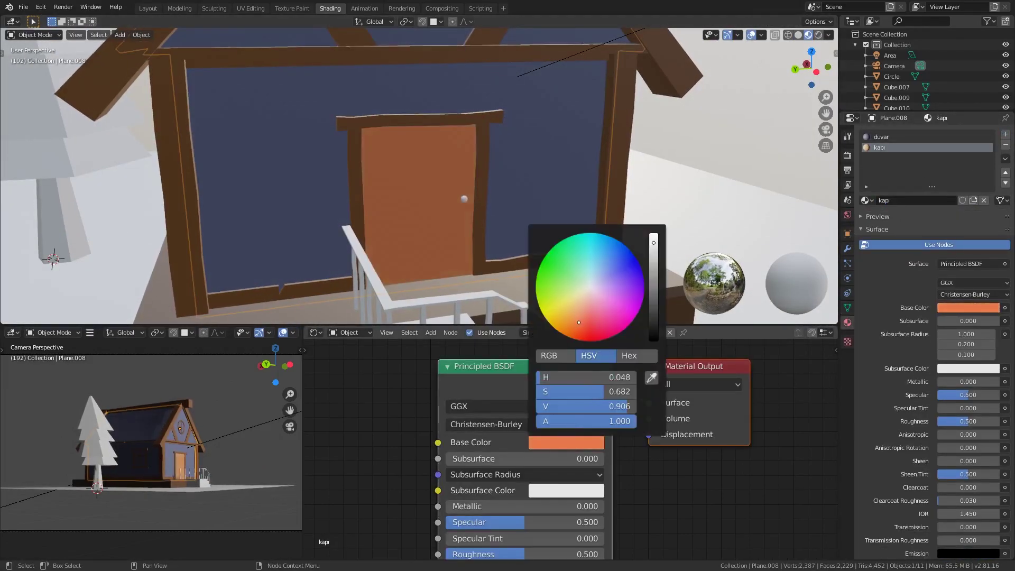
pyautogui.press('Tab')
pyautogui.click(566, 442)
pyautogui.click(574, 323)
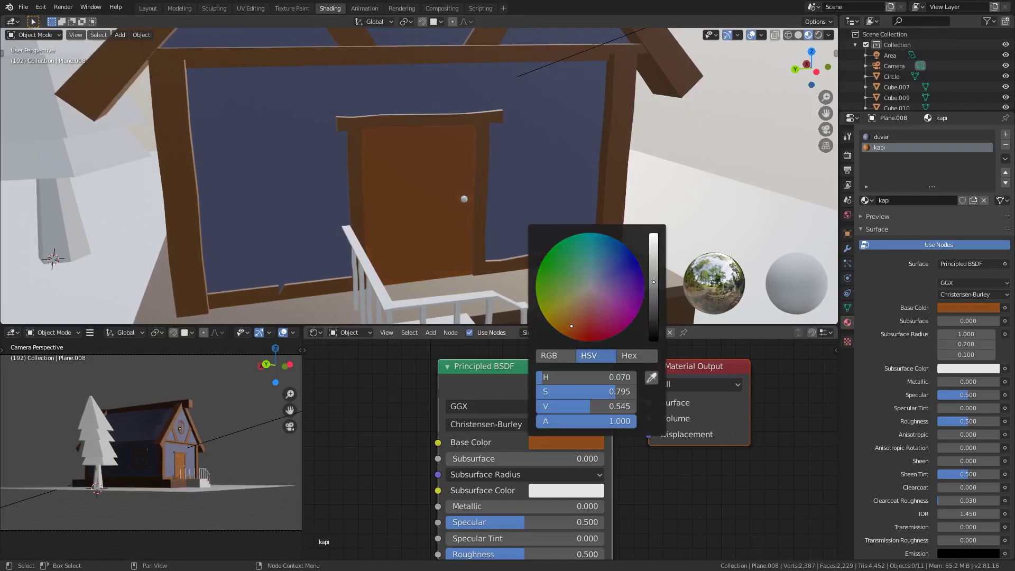
# Add a third material slot with a new material for the round window.
pyautogui.press('Tab')
pyautogui.keyDown('shift'); pyautogui.moveTo(466, 48); pyautogui.dragTo(466, 122, button='middle'); pyautogui.keyUp('shift')
pyautogui.click(1006, 134)
pyautogui.click(913, 200)
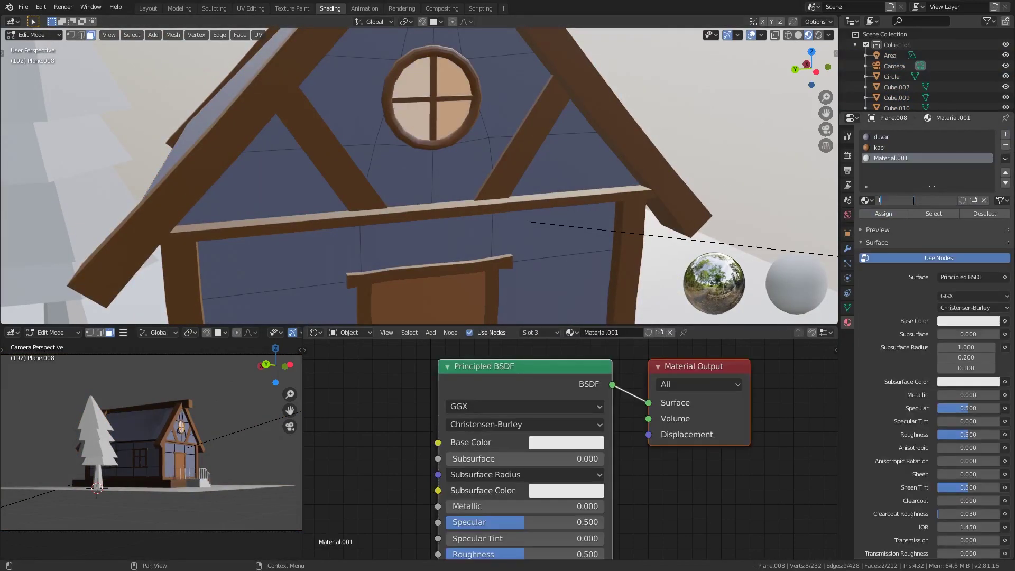
# Rename the window material to 'pencere ışıgı' and set its surface to Emission.
pyautogui.write('ıgı')
pyautogui.click(969, 278)
pyautogui.click(946, 339)
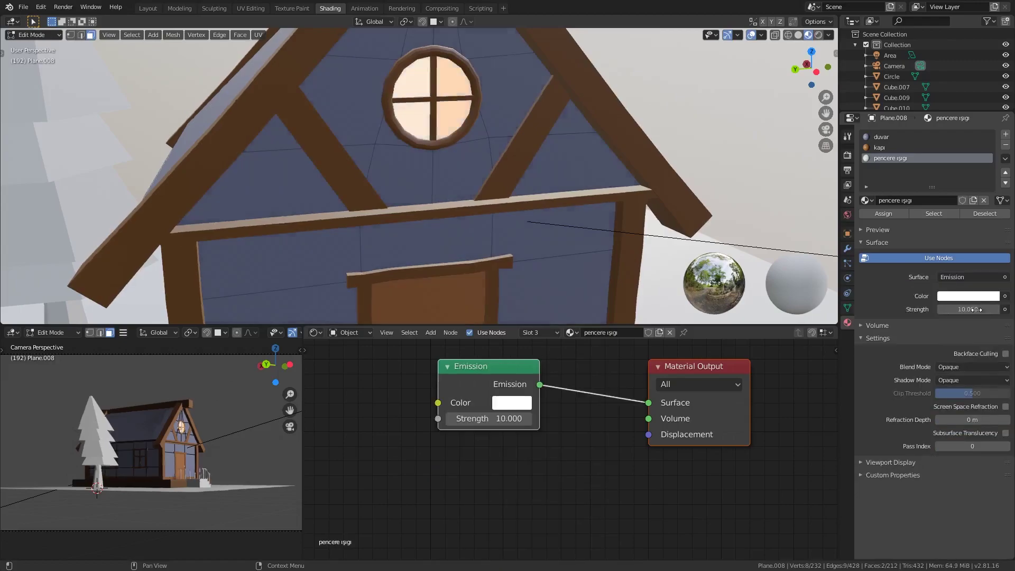
pyautogui.click(968, 282)
# Set the emission strength to 30 and enable Bloom in Render properties.
pyautogui.press('Tab')
pyautogui.doubleClick(968, 296)
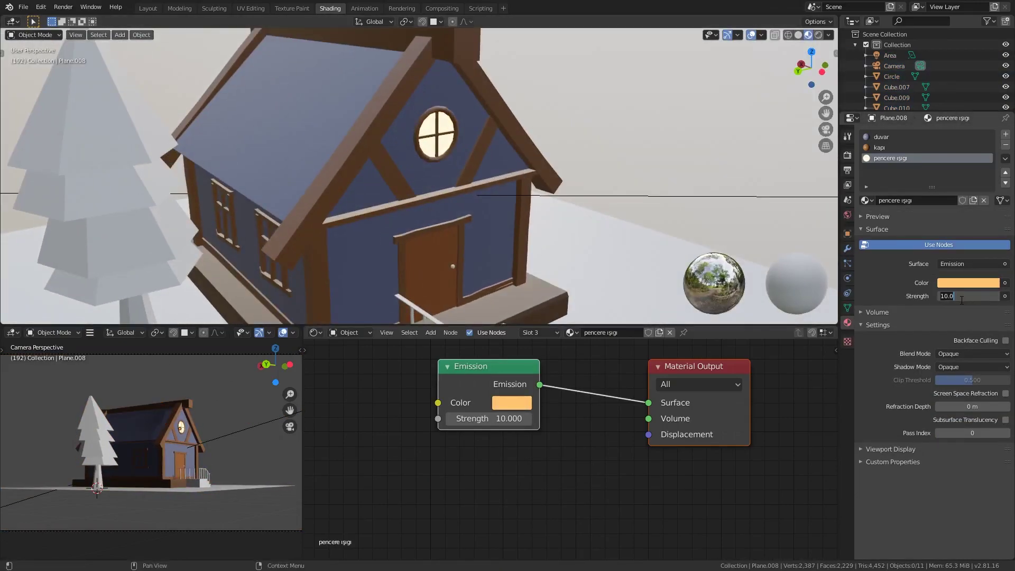
pyautogui.write('30')
pyautogui.press('Return')
pyautogui.click(848, 155)
pyautogui.click(870, 218)
# Assign the glowing 'pencere ışıgı' material to the window pane faces.
pyautogui.moveTo(290, 254); pyautogui.dragTo(488, 155, button='middle')
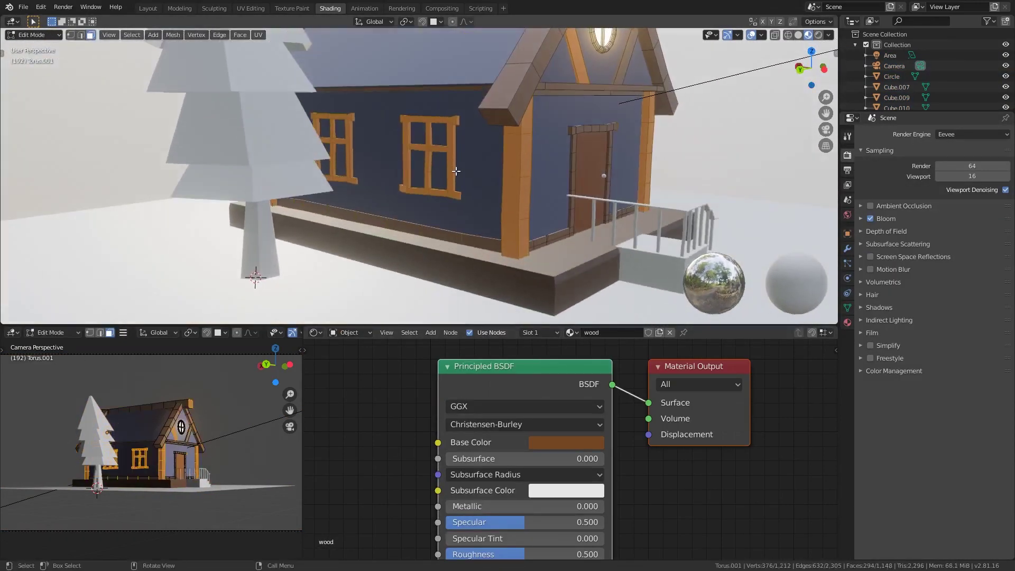
pyautogui.press('Tab')
pyautogui.keyDown('shift'); pyautogui.click(299, 209); pyautogui.keyUp('shift')
pyautogui.moveTo(299, 209); pyautogui.dragTo(582, 174, button='middle')
pyautogui.click(847, 323)
pyautogui.click(890, 158)
pyautogui.press('Tab')
# Apply the existing wood material to the front stairs.
pyautogui.moveTo(476, 190)
pyautogui.mouseDown(button='middle')
pyautogui.moveTo(608, 201)
pyautogui.moveTo(579, 175)
pyautogui.mouseUp(button='middle')
pyautogui.click(635, 212)
pyautogui.scroll(2, 652, 213)
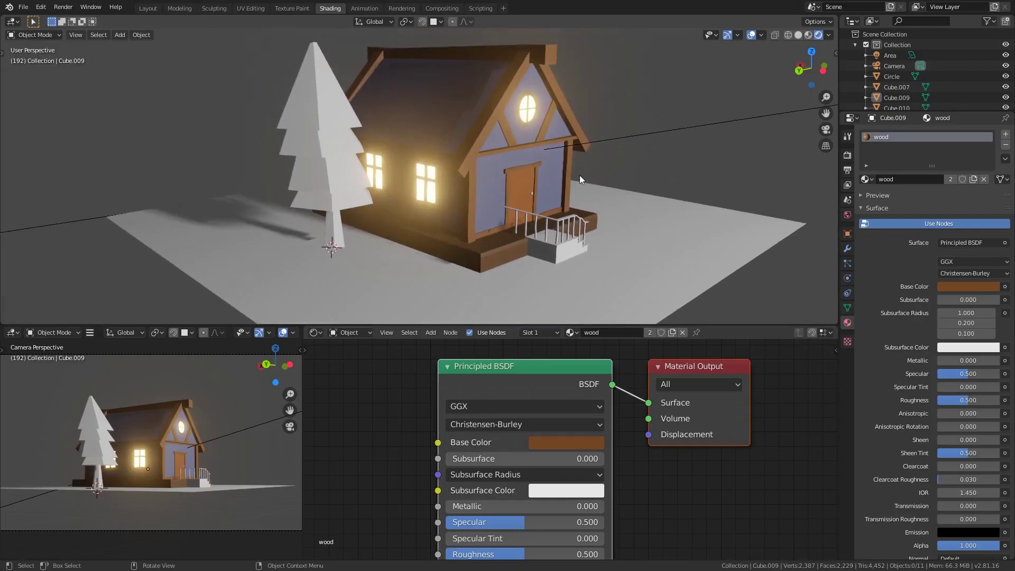
pyautogui.click(555, 287)
pyautogui.moveTo(555, 288); pyautogui.dragTo(605, 218, button='middle')
pyautogui.scroll(1, 605, 218)
pyautogui.click(565, 442)
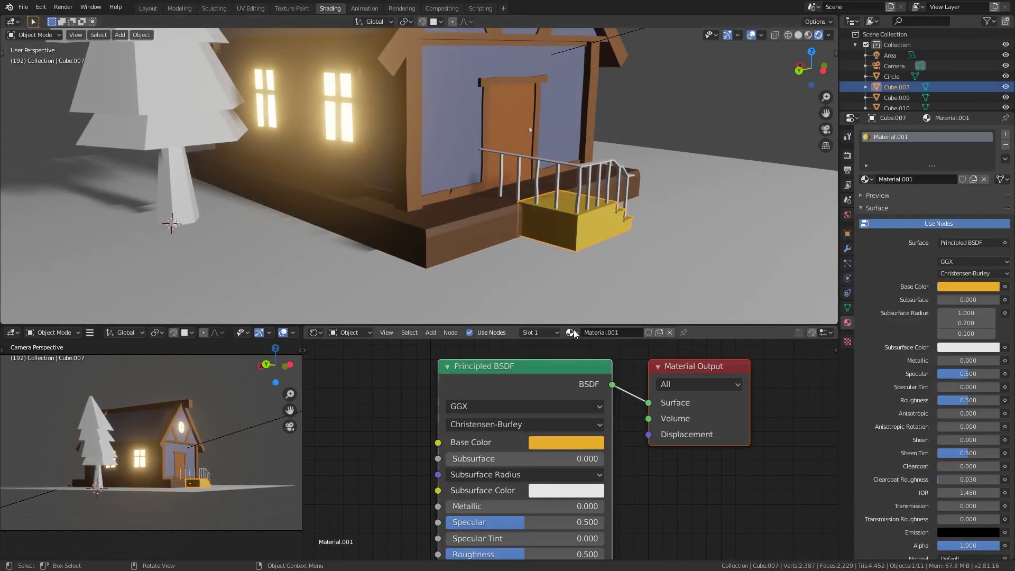
pyautogui.click(570, 332)
pyautogui.click(582, 425)
# Select the whole roof and give it a new dark-red 'çatı' material in its own slot.
pyautogui.scroll(-5, 665, 155)
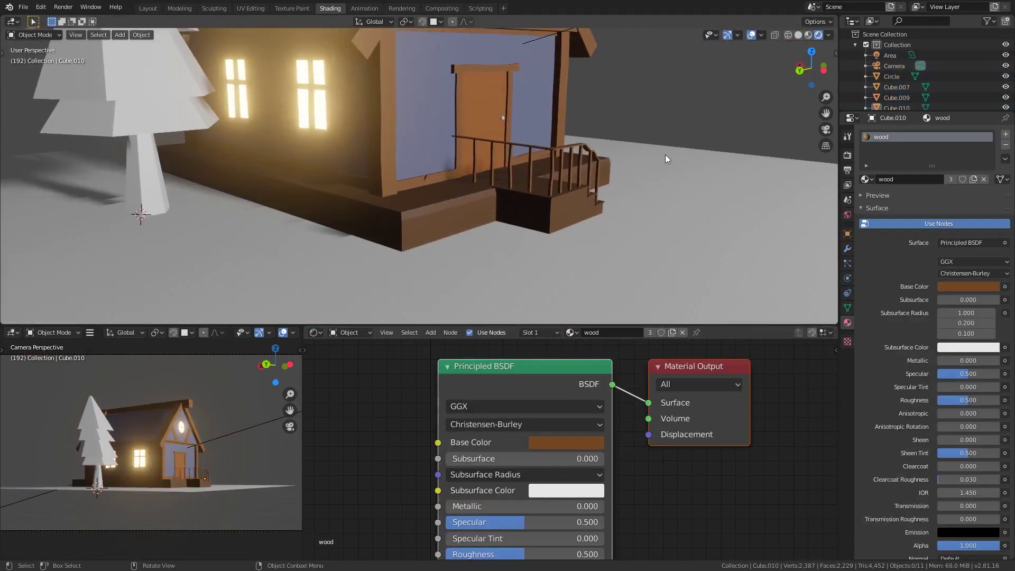
pyautogui.moveTo(665, 154); pyautogui.dragTo(551, 185, button='middle')
pyautogui.click(551, 185)
pyautogui.scroll(4, 537, 132)
pyautogui.press('Tab')
pyautogui.hotkey('ctrl', 'l')
pyautogui.click(1006, 135)
pyautogui.click(919, 201)
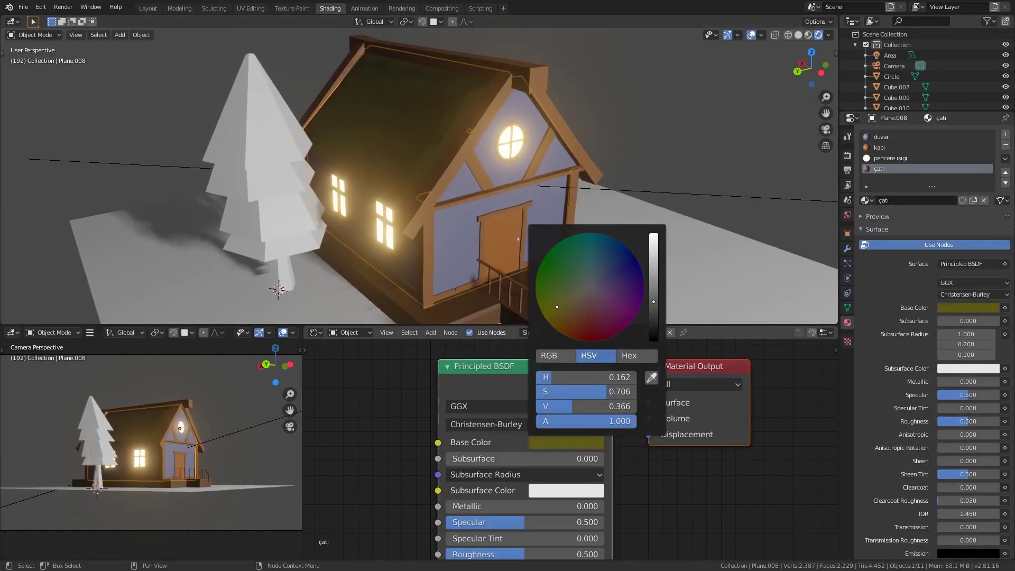
# Apply the wood material to the pine tree and select its connected foliage tiers for green 'grass'.
pyautogui.moveTo(581, 185); pyautogui.dragTo(476, 169, button='middle')
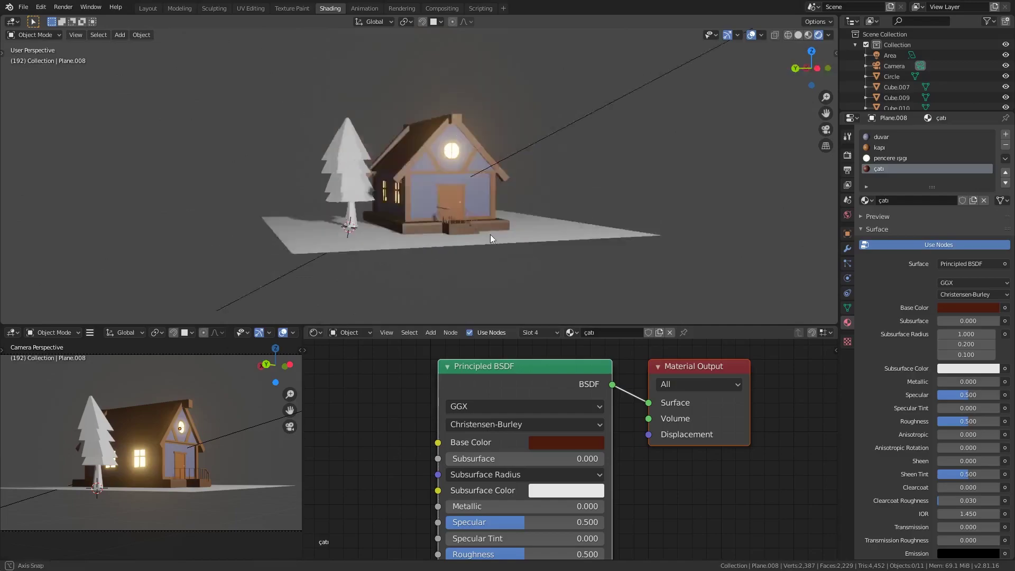
pyautogui.click(360, 158)
pyautogui.click(547, 332)
pyautogui.click(582, 457)
pyautogui.press('Tab')
pyautogui.moveTo(476, 211); pyautogui.dragTo(407, 184, button='middle')
pyautogui.hotkey('ctrl', 'l')
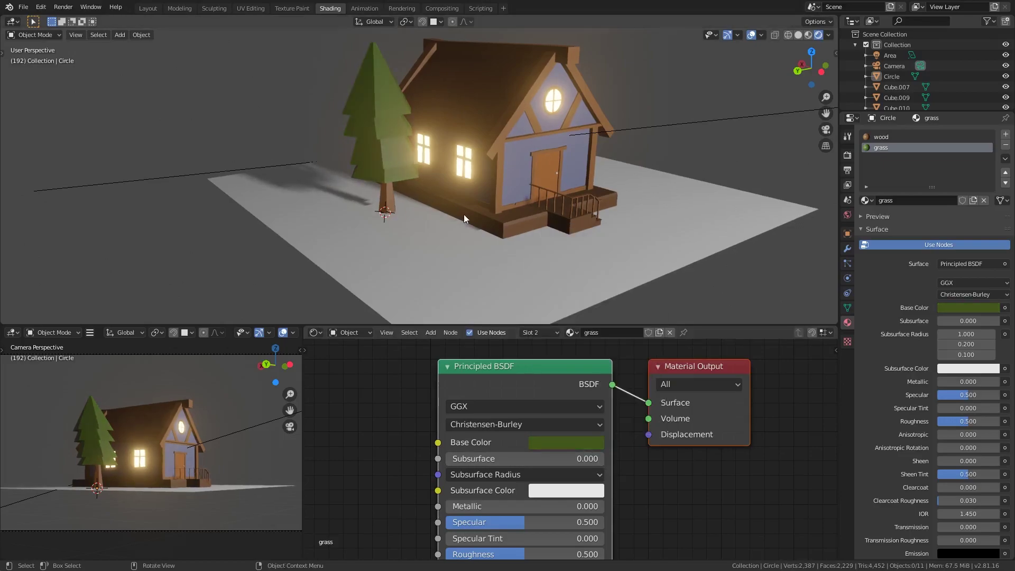
pyautogui.moveTo(458, 214); pyautogui.dragTo(545, 166, button='middle')
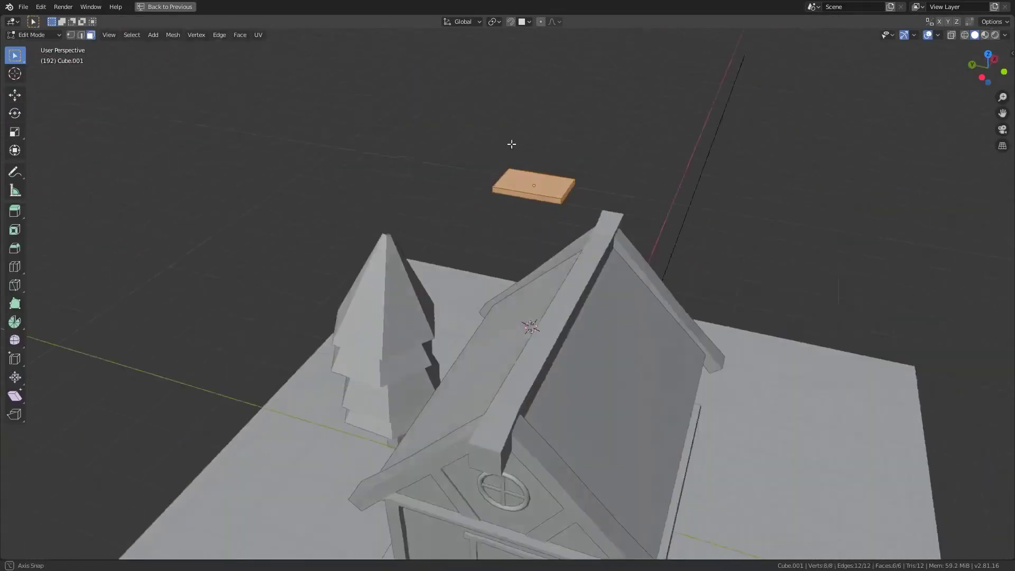
# Snap the thin plank onto the roof peak, check it from the side, and open Set Origin.
pyautogui.press('Tab')
pyautogui.press('g')
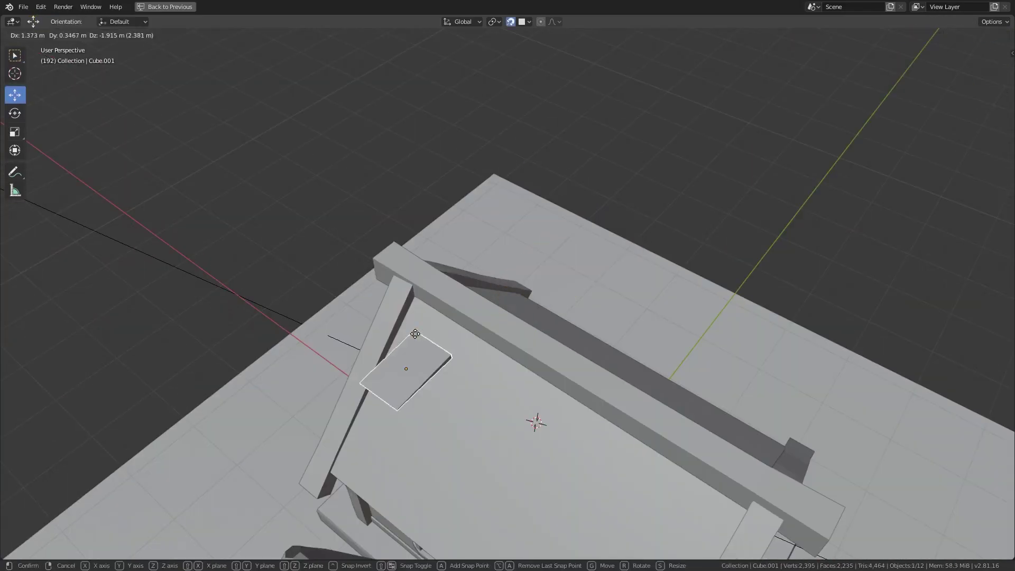
pyautogui.click(415, 333)
pyautogui.press('KP_3')
pyautogui.rightClick(476, 312)
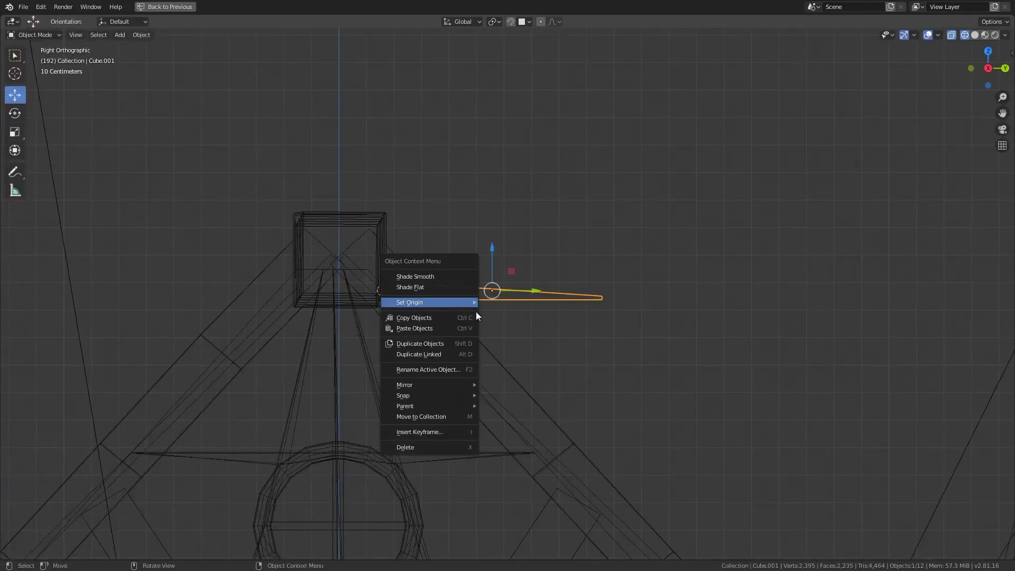
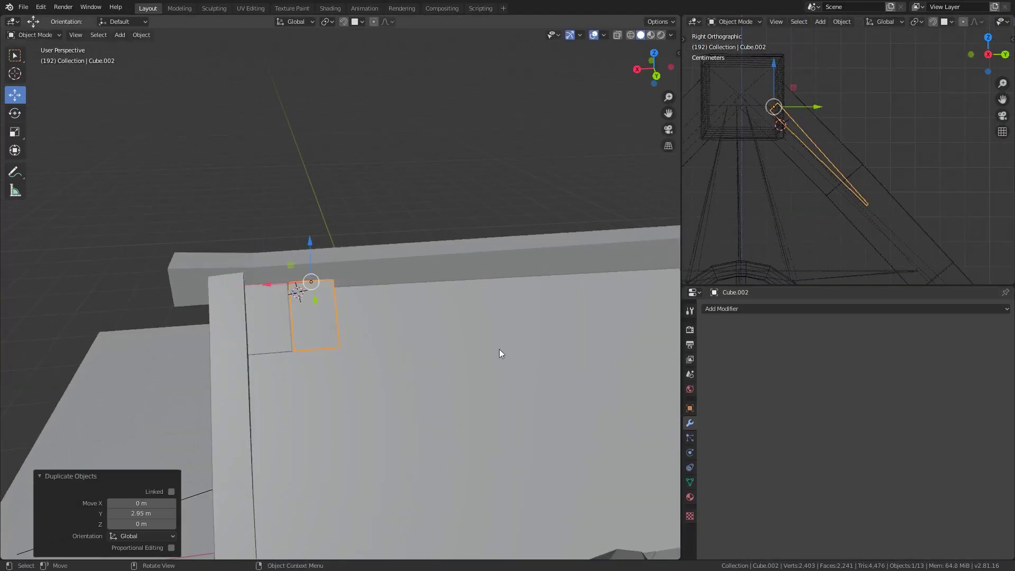
# Duplicate a roof plate, slide it along its width and shorten it.
pyautogui.scroll(3, 397, 306)
pyautogui.hotkey('shift', 'd')
pyautogui.click(440, 312)
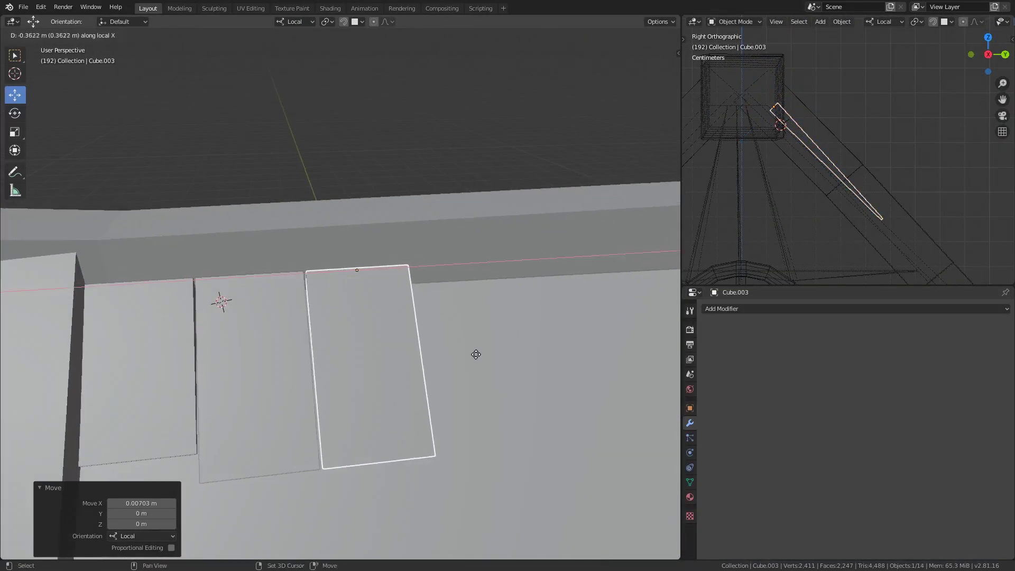
pyautogui.press('s')
pyautogui.press('y')
pyautogui.click(487, 332)
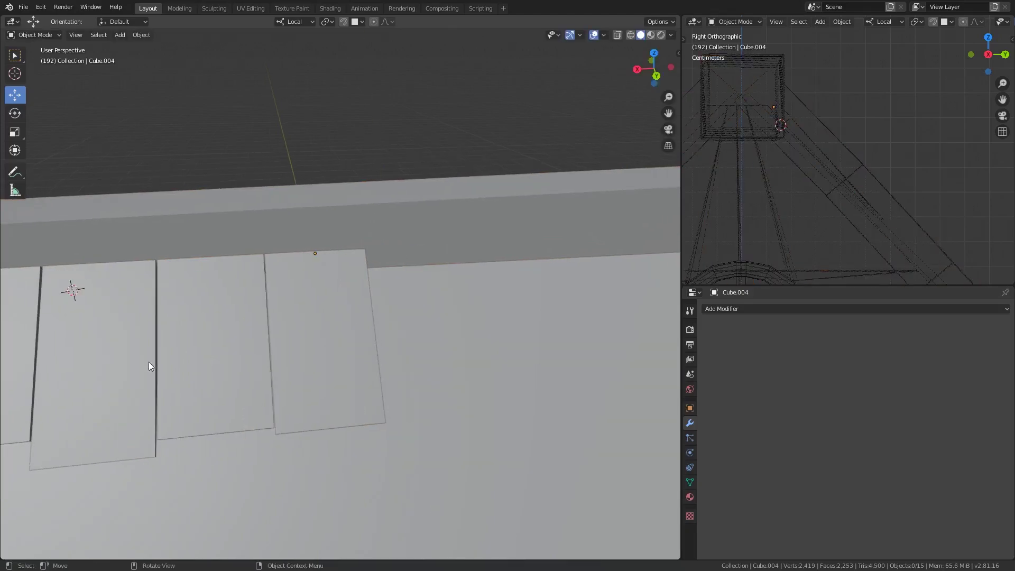
pyautogui.click(578, 354)
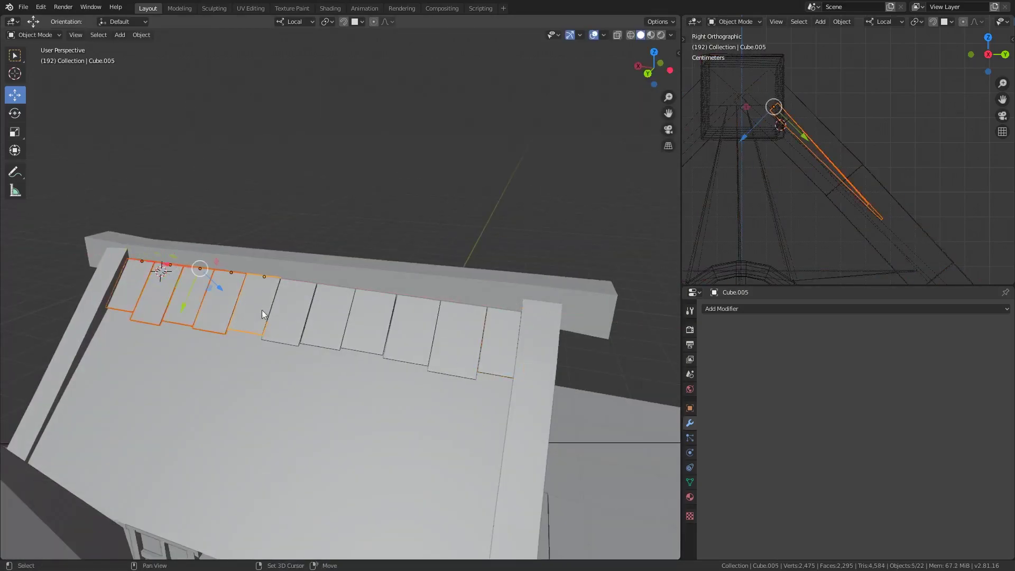
# Copy the row of eleven plates 2.95 m down the roof and narrow it.
pyautogui.hotkey('shift', 'd')
pyautogui.click(445, 386)
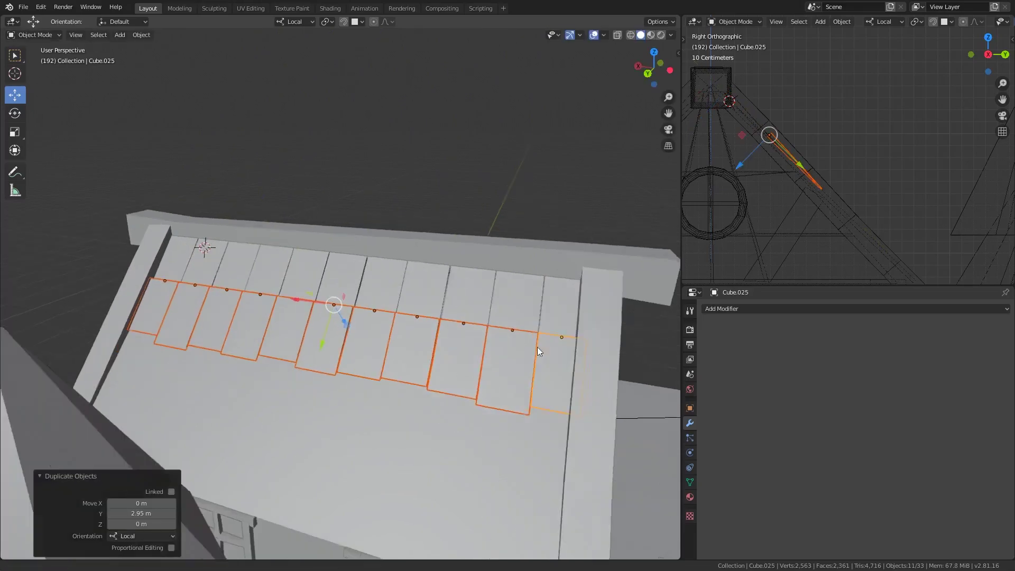
pyautogui.press('s')
pyautogui.press('x')
pyautogui.click(561, 365)
pyautogui.moveTo(499, 388)
pyautogui.mouseDown(button='middle')
pyautogui.moveTo(477, 310)
pyautogui.moveTo(536, 308)
pyautogui.moveTo(332, 280)
pyautogui.moveTo(402, 348)
pyautogui.mouseUp(button='middle')
pyautogui.hotkey('alt', 'a')
# Duplicate four tiles 2.95 m down the slope and narrow their width.
pyautogui.hotkey('shift', 'd')
pyautogui.write('y: -0 m  Dz: 0 m (0 m')
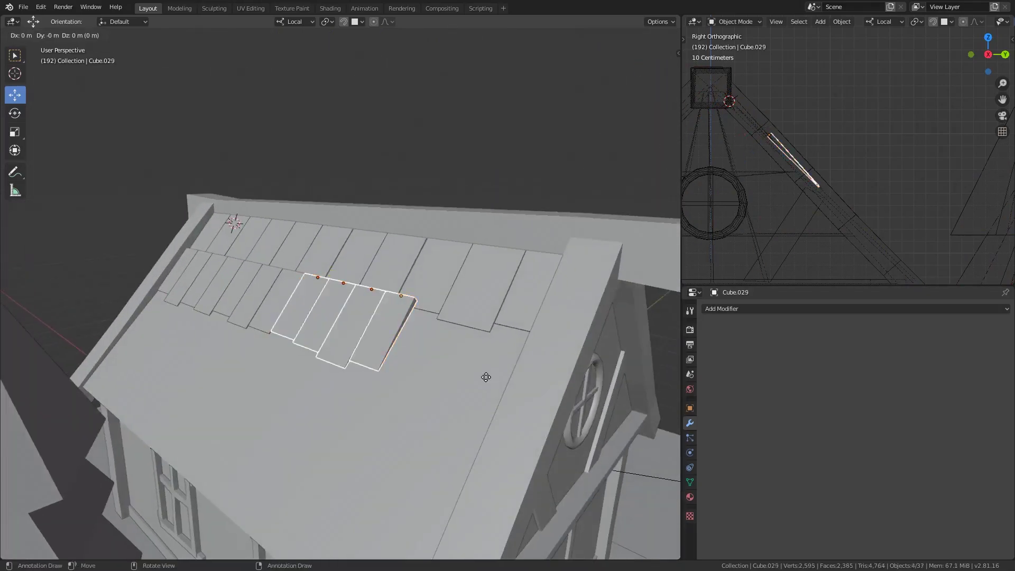
pyautogui.write('2.95')
pyautogui.press('Return')
pyautogui.press('s')
pyautogui.press('x')
pyautogui.click(589, 410)
pyautogui.moveTo(589, 410)
pyautogui.mouseDown(button='middle')
pyautogui.moveTo(514, 349)
pyautogui.moveTo(296, 318)
pyautogui.mouseUp(button='middle')
# Duplicate a selected tile row down the roof slope and nudge a tile.
pyautogui.click(224, 317)
pyautogui.moveTo(440, 272); pyautogui.dragTo(380, 379, button='middle')
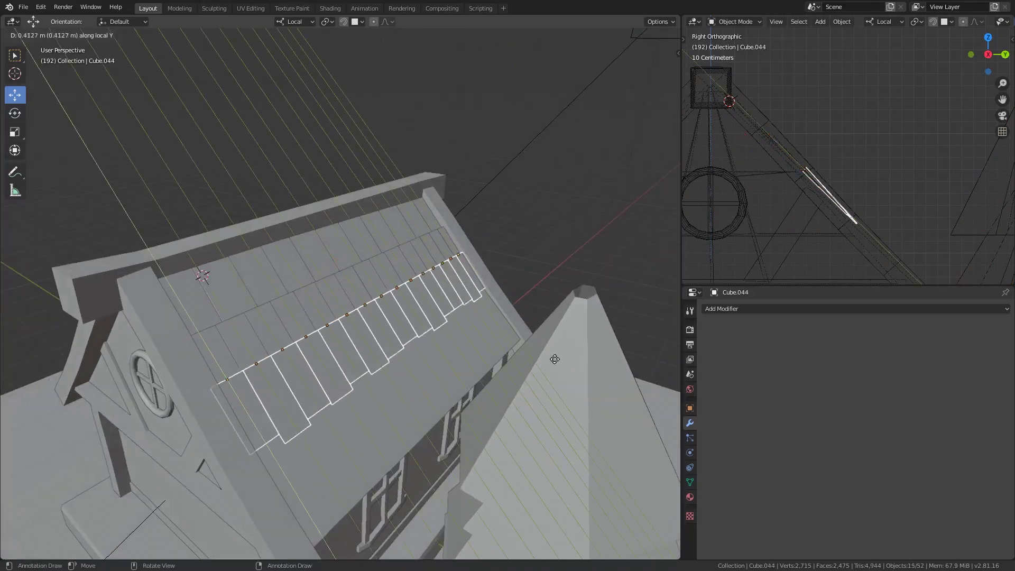
pyautogui.hotkey('shift', 'd')
pyautogui.press('Return')
pyautogui.scroll(5, 381, 379)
pyautogui.click(463, 357)
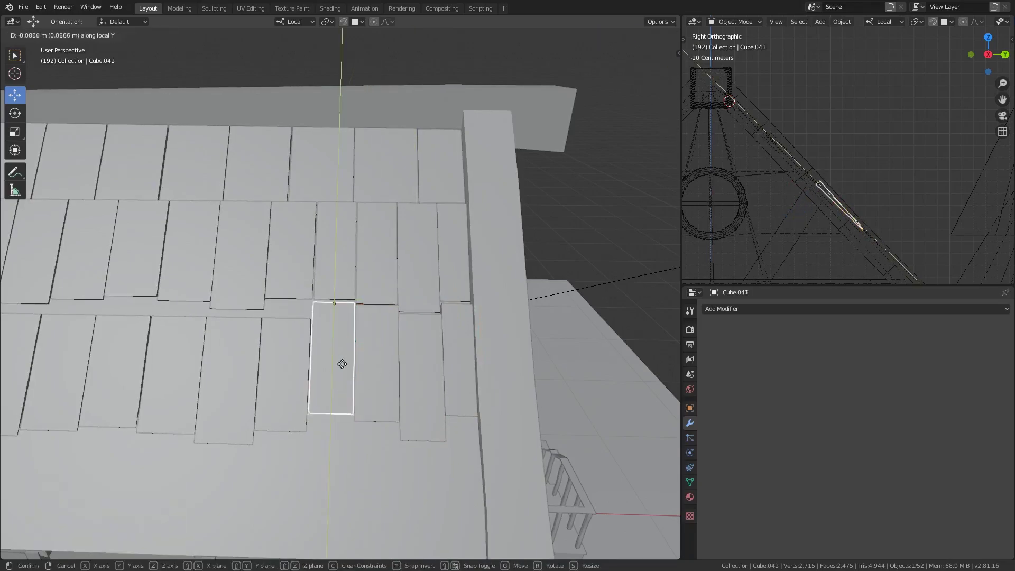
pyautogui.click(124, 378)
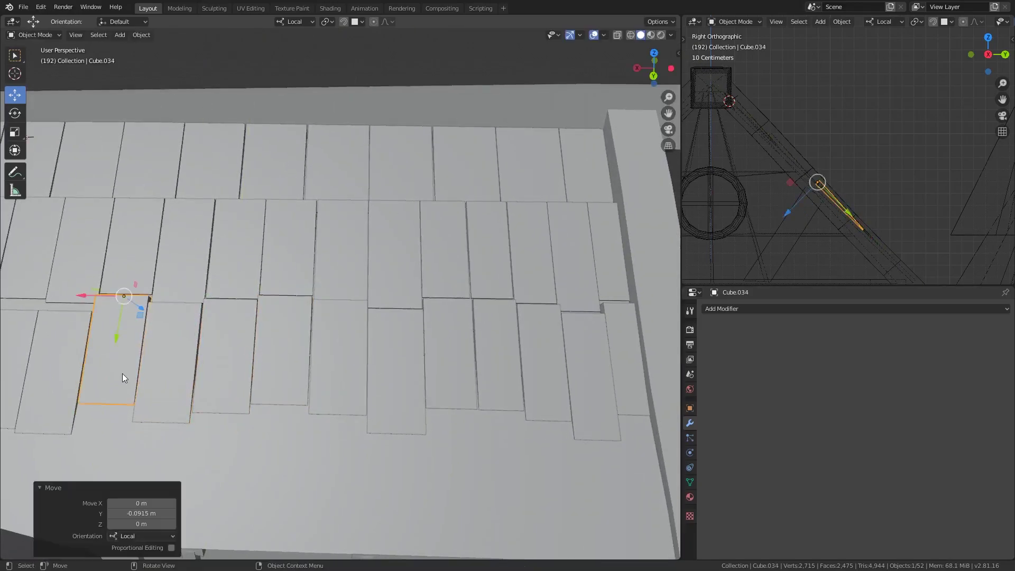
pyautogui.moveTo(124, 379); pyautogui.dragTo(411, 387, button='middle')
# Nudge individual roof tiles along the slope to stagger the rows.
pyautogui.click(170, 425)
pyautogui.press('g')
pyautogui.press('y')
pyautogui.moveTo(170, 425)
pyautogui.mouseDown(button='middle')
pyautogui.moveTo(443, 375)
pyautogui.moveTo(447, 315)
pyautogui.mouseUp(button='middle')
pyautogui.click(323, 322)
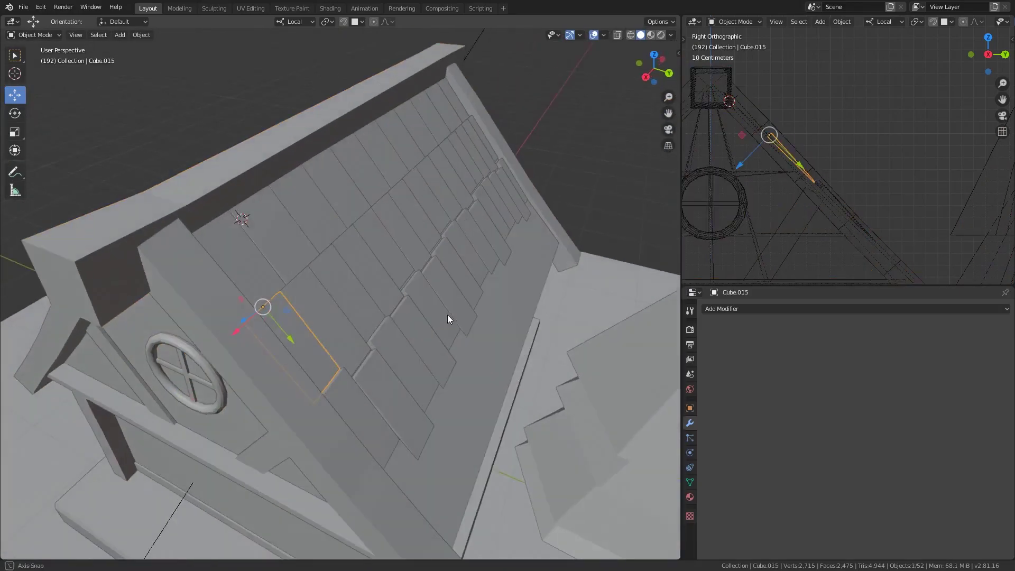
pyautogui.press('g')
pyautogui.press('y')
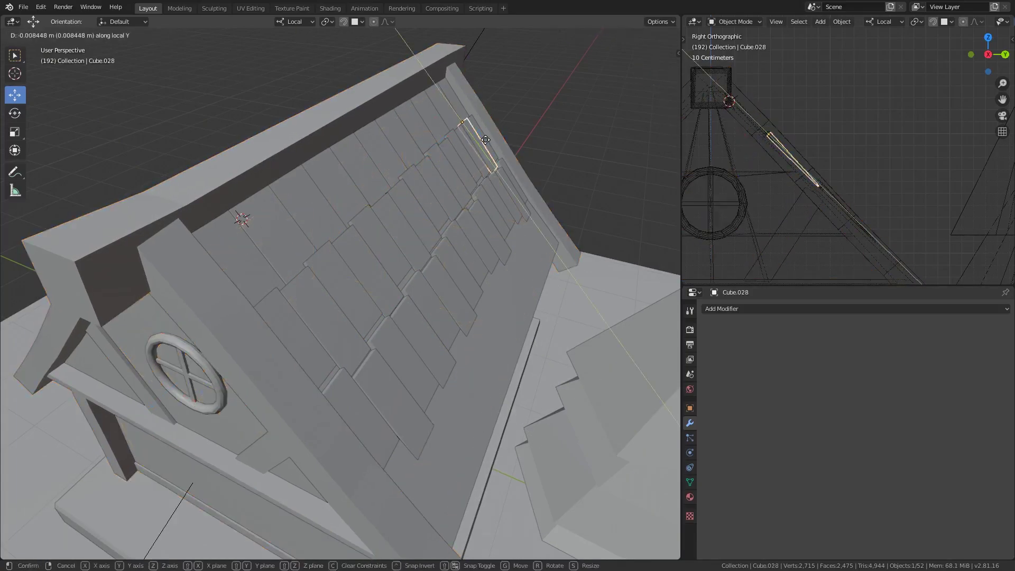
pyautogui.click(402, 238)
pyautogui.moveTo(402, 238); pyautogui.dragTo(249, 227, button='middle')
# Select another tile row and duplicate it for the next course.
pyautogui.click(250, 227)
pyautogui.scroll(3, 345, 249)
pyautogui.click(377, 218)
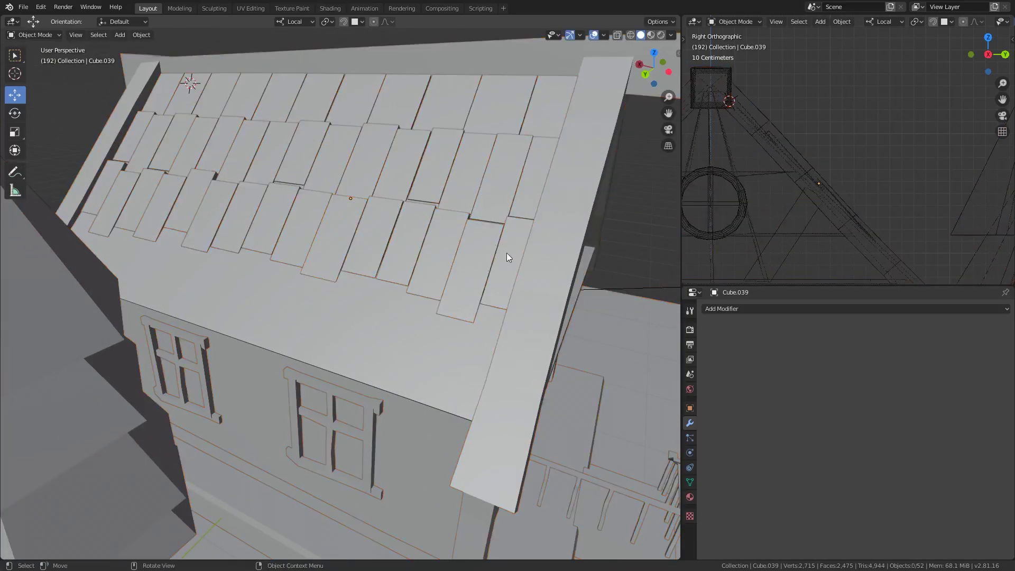
pyautogui.hotkey('shift', 'd')
pyautogui.moveTo(317, 247); pyautogui.dragTo(525, 350, button='middle')
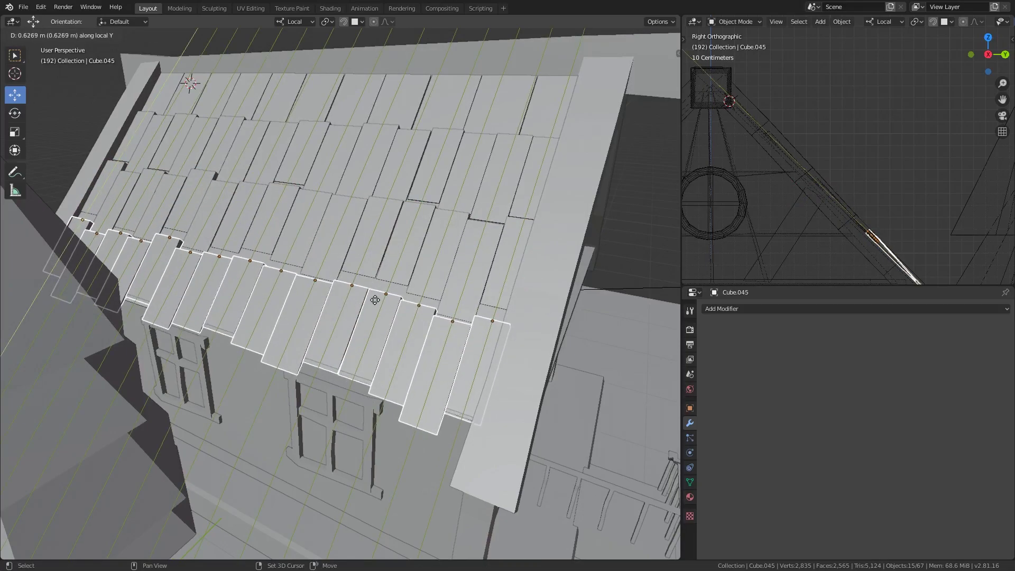
# Move the copied tile row down the slope as the new bottom row.
pyautogui.scroll(3, 525, 350)
pyautogui.press('g')
pyautogui.press('y')
pyautogui.click(592, 238)
# Shorten individual tiles and shift them along the roof slope.
pyautogui.click(534, 297)
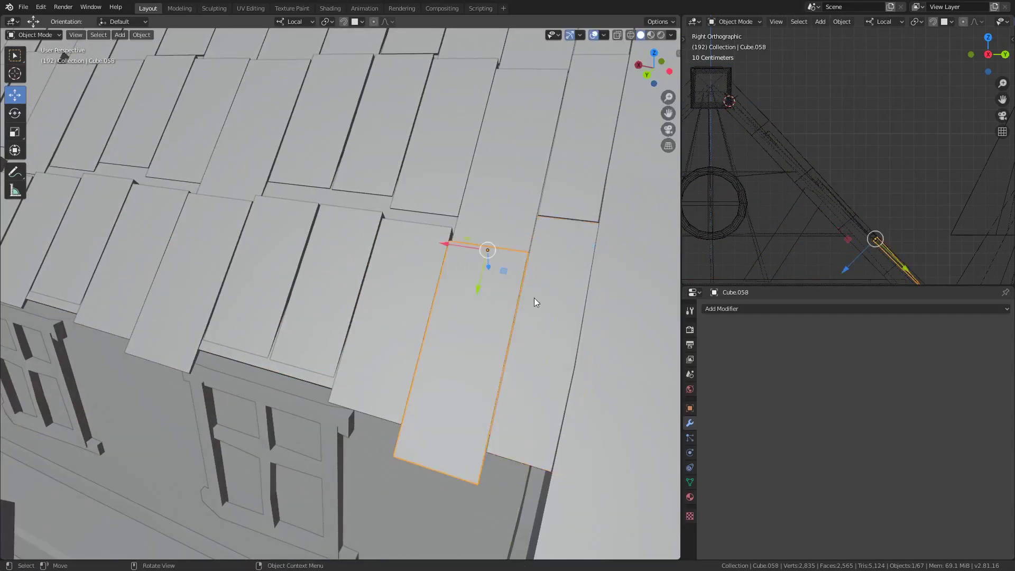
pyautogui.click(390, 227)
pyautogui.press('g')
pyautogui.press('y')
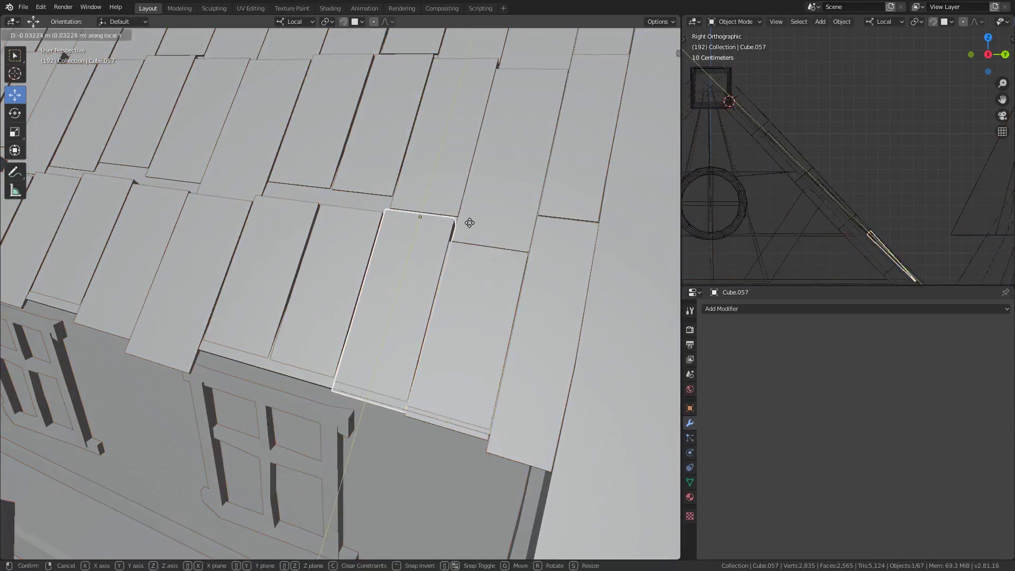
pyautogui.click(485, 207)
pyautogui.moveTo(485, 207)
pyautogui.mouseDown(button='middle')
pyautogui.moveTo(540, 262)
pyautogui.moveTo(513, 248)
pyautogui.moveTo(518, 299)
pyautogui.moveTo(501, 267)
pyautogui.moveTo(378, 330)
pyautogui.moveTo(336, 302)
pyautogui.moveTo(458, 352)
pyautogui.moveTo(379, 363)
pyautogui.mouseUp(button='middle')
pyautogui.click(513, 248)
pyautogui.press('g')
pyautogui.press('y')
pyautogui.click(526, 303)
# Resize the roof tile above the window along one axis.
pyautogui.click(500, 267)
pyautogui.hotkey('alt', 'a')
pyautogui.click(491, 396)
pyautogui.moveTo(492, 396)
pyautogui.mouseDown(button='middle')
pyautogui.moveTo(465, 365)
pyautogui.moveTo(347, 350)
pyautogui.mouseUp(button='middle')
pyautogui.click(347, 350)
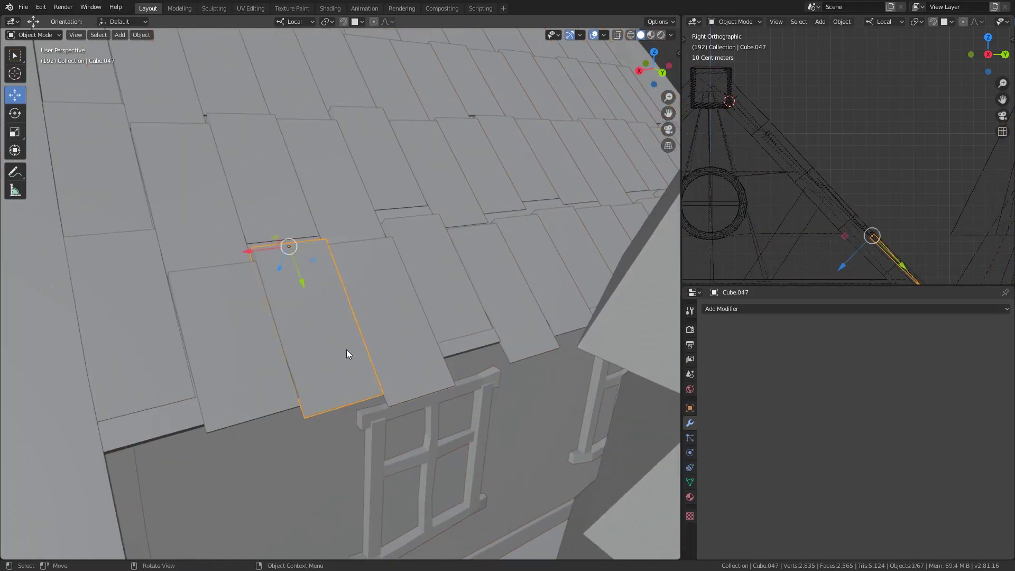
pyautogui.hotkey('alt', 'a')
pyautogui.press('a')
pyautogui.click(417, 285)
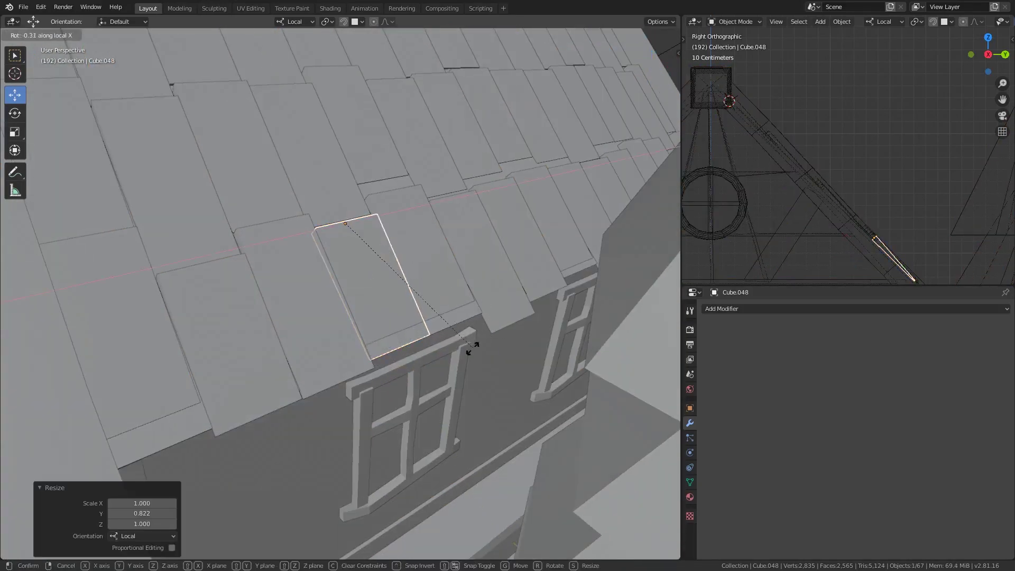
# Nudge a tile near the eaves, then deselect all tiles.
pyautogui.hotkey('alt', 'a')
pyautogui.moveTo(465, 256)
pyautogui.mouseDown(button='middle')
pyautogui.moveTo(469, 378)
pyautogui.moveTo(328, 366)
pyautogui.moveTo(480, 349)
pyautogui.mouseUp(button='middle')
pyautogui.click(480, 349)
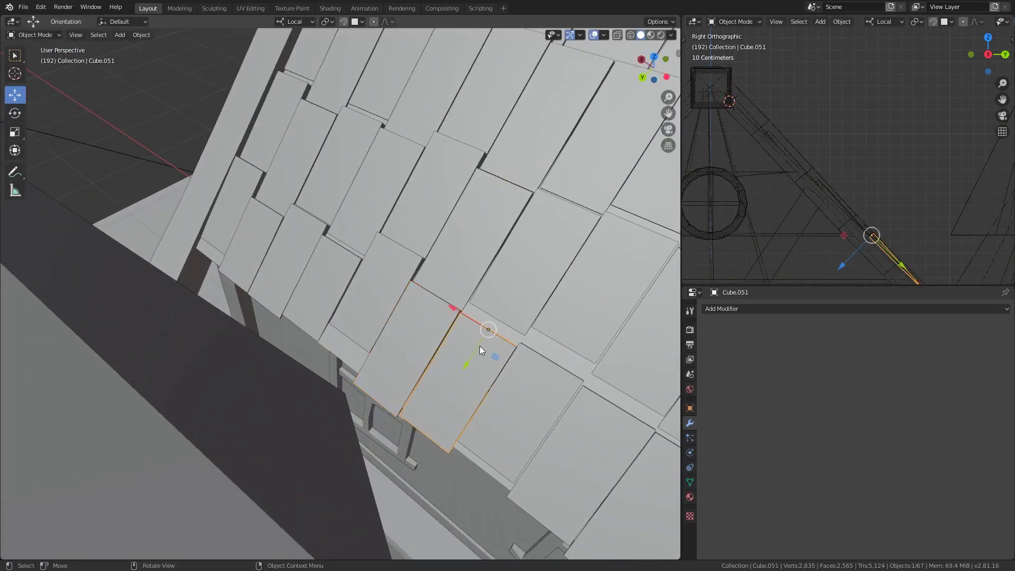
pyautogui.click(565, 387)
pyautogui.moveTo(553, 385)
pyautogui.mouseDown(button='middle')
pyautogui.moveTo(405, 335)
pyautogui.moveTo(382, 294)
pyautogui.moveTo(398, 325)
pyautogui.moveTo(369, 341)
pyautogui.moveTo(398, 318)
pyautogui.mouseUp(button='middle')
pyautogui.click(398, 318)
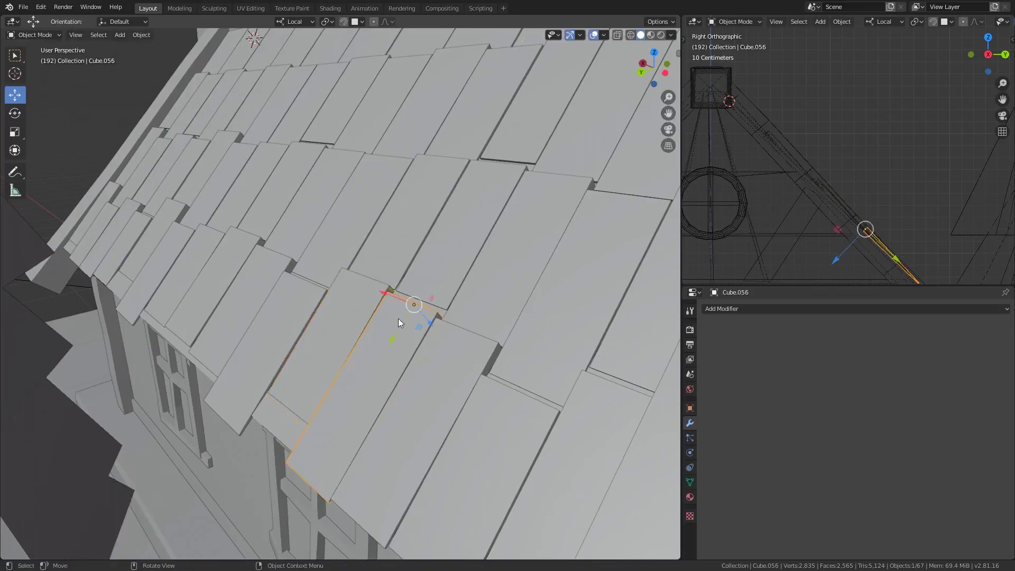
pyautogui.hotkey('alt', 'a')
pyautogui.scroll(-5, 331, 350)
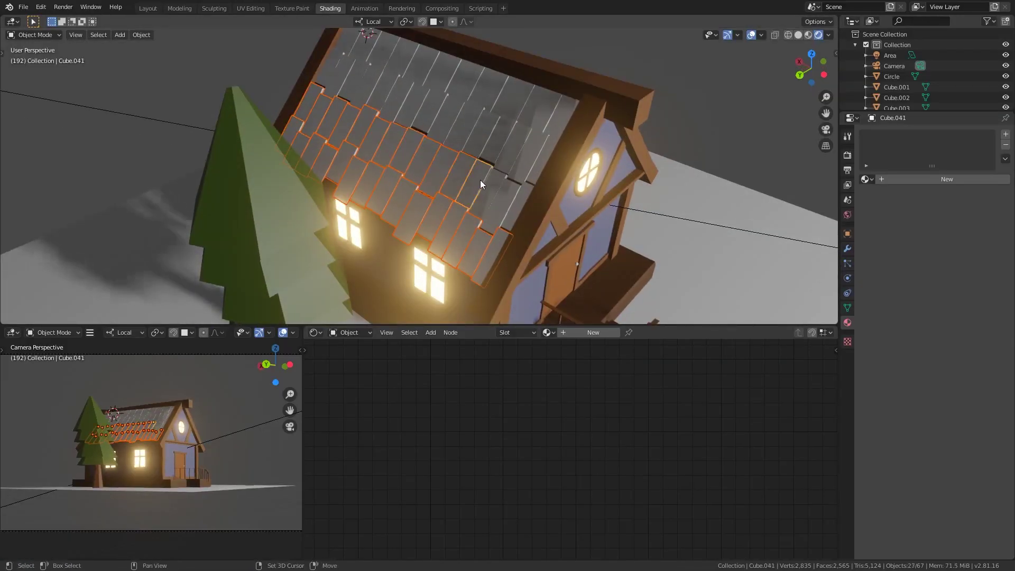
# Select the roof tiles, excluding the upper ones.
pyautogui.keyDown('shift'); pyautogui.click(495, 128); pyautogui.keyUp('shift')
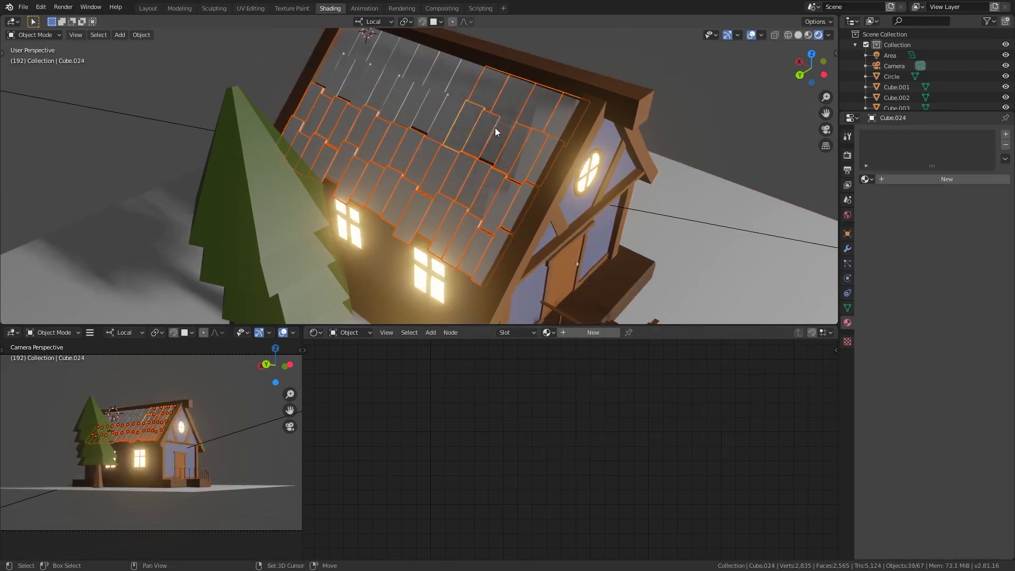
pyautogui.keyDown('shift'); pyautogui.moveTo(385, 84); pyautogui.dragTo(455, 106); pyautogui.keyUp('shift')
pyautogui.press('Escape')
pyautogui.moveTo(455, 106); pyautogui.dragTo(513, 132, button='middle')
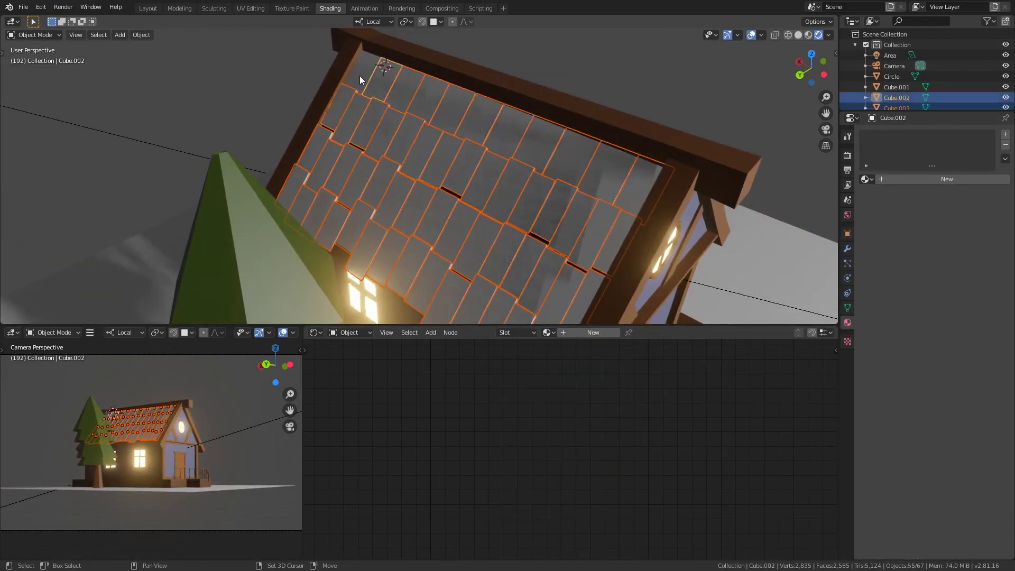
# Set the KIREMIT material's Base Color to orange.
pyautogui.click(566, 442)
pyautogui.click(579, 319)
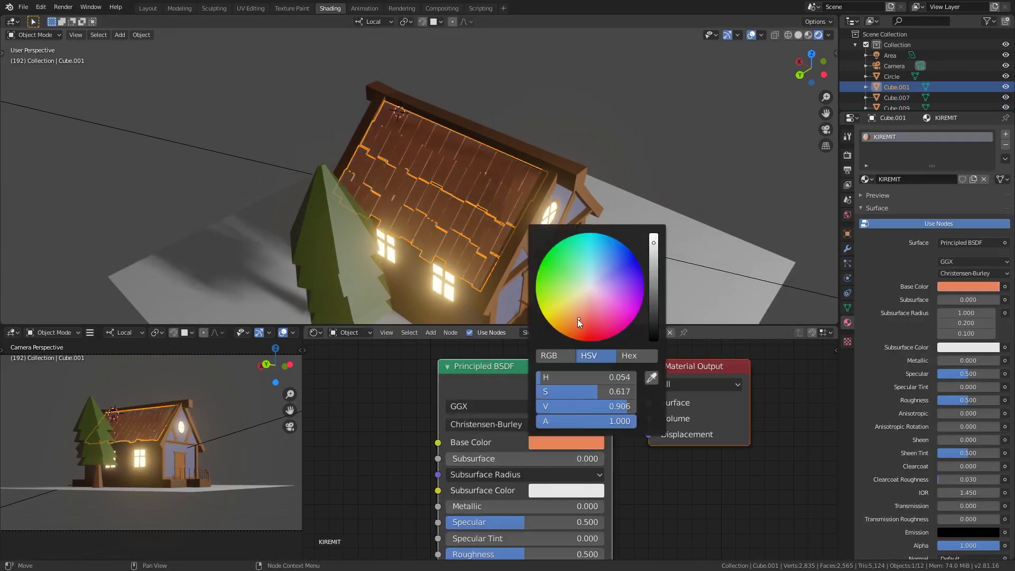
pyautogui.scroll(2, 191, 389)
pyautogui.click(581, 445)
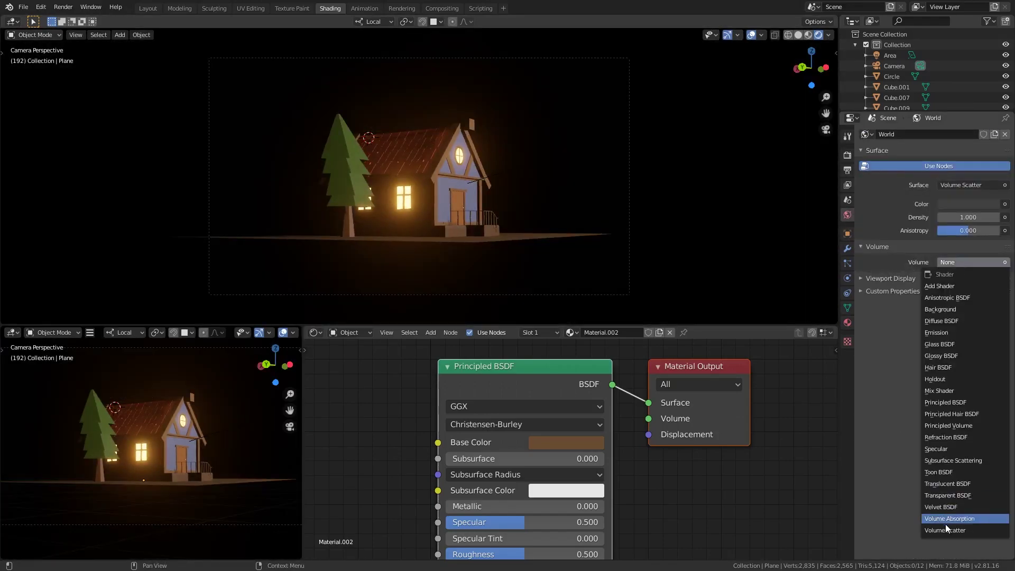
# Give the area light a 30 m custom distance and a warm peach-orange colour.
pyautogui.click(945, 530)
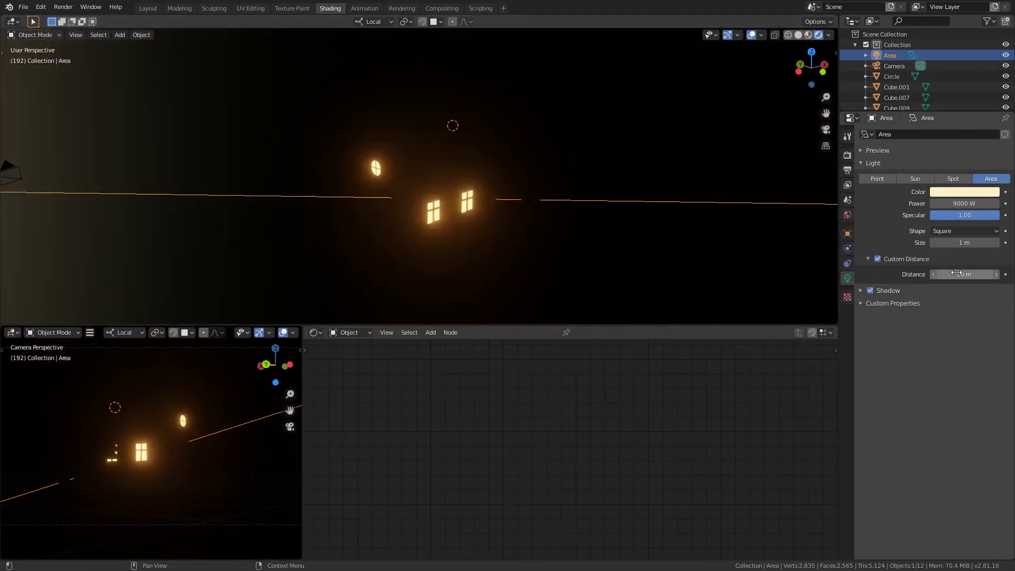
pyautogui.moveTo(957, 273); pyautogui.dragTo(967, 275)
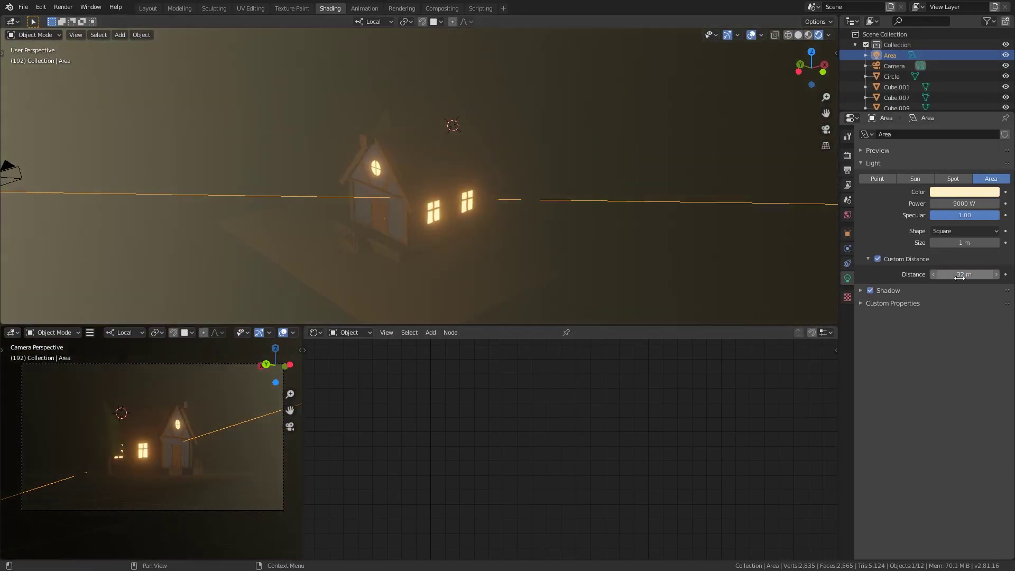
pyautogui.moveTo(608, 233)
pyautogui.mouseDown(button='middle')
pyautogui.moveTo(556, 231)
pyautogui.moveTo(581, 228)
pyautogui.mouseUp(button='middle')
pyautogui.click(964, 191)
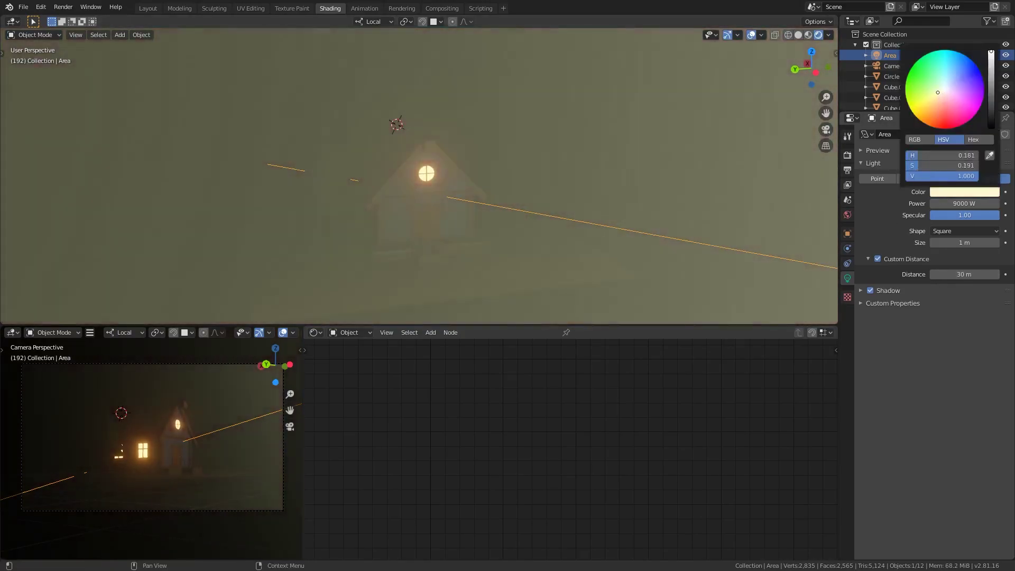
pyautogui.moveTo(947, 85); pyautogui.dragTo(962, 140)
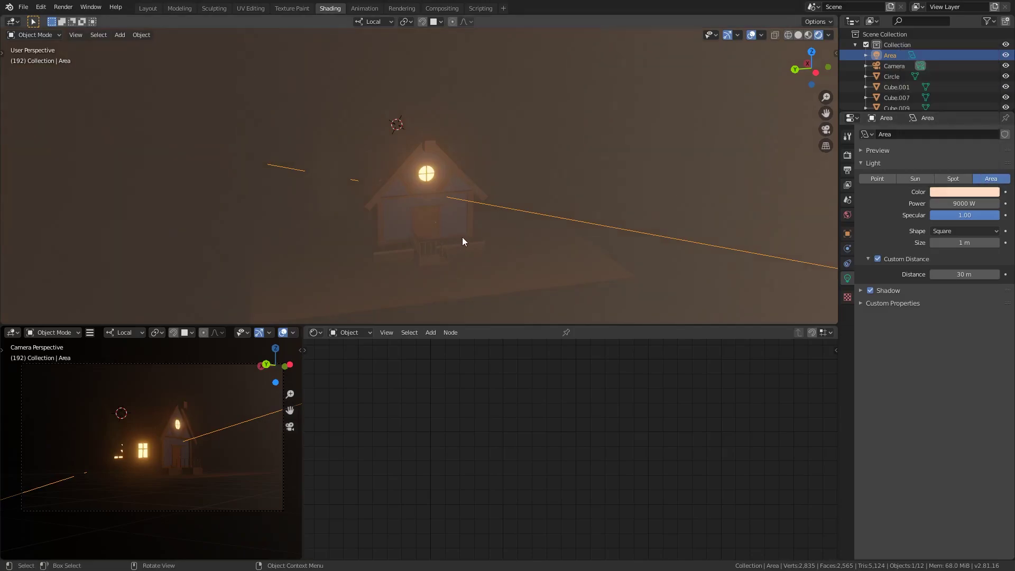
pyautogui.keyDown('alt'); pyautogui.moveTo(462, 236); pyautogui.dragTo(551, 192, button='middle'); pyautogui.keyUp('alt')
# From top view, move the area light and duplicate it along its Z axis.
pyautogui.press('z')
pyautogui.press('g')
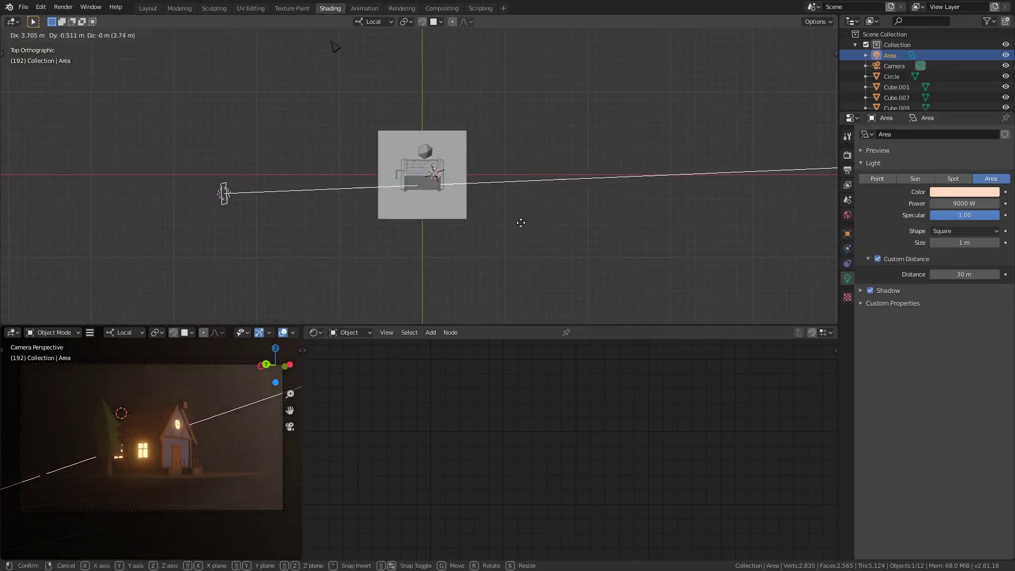
pyautogui.hotkey('shift', 'd')
pyautogui.moveTo(483, 236); pyautogui.dragTo(582, 190, button='middle')
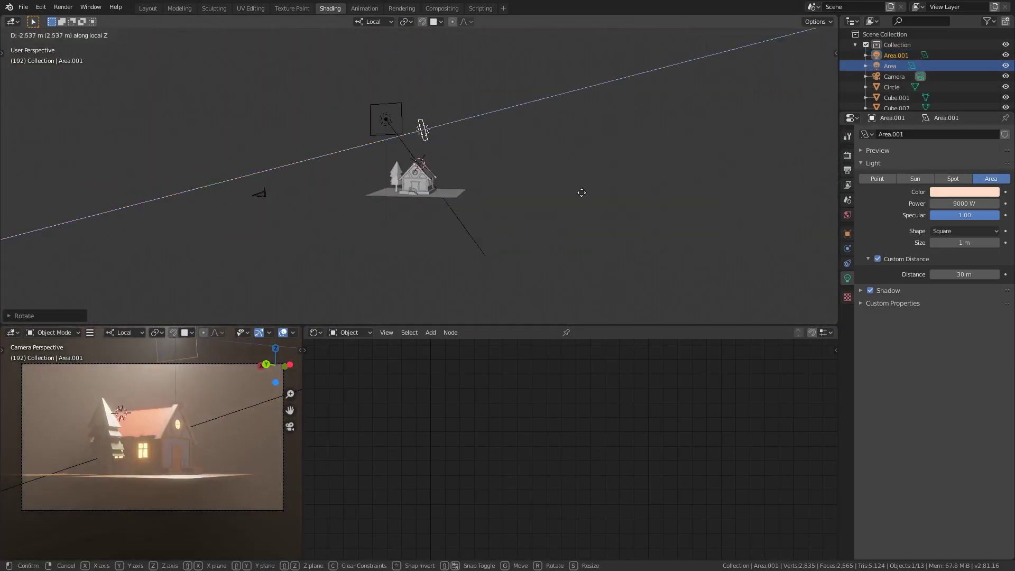
pyautogui.scroll(4, 613, 203)
# Set Area.001 to 1000 W with an orange colour and move it beside the house.
pyautogui.click(964, 204)
pyautogui.write('1000')
pyautogui.press('Return')
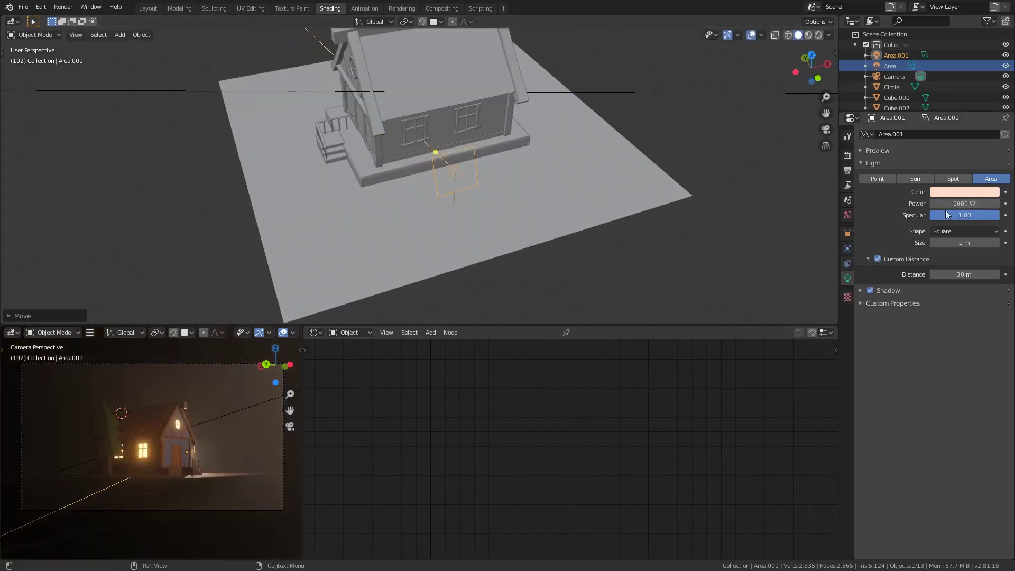
pyautogui.click(965, 192)
pyautogui.click(983, 69)
pyautogui.scroll(4, 523, 194)
pyautogui.moveTo(523, 198); pyautogui.dragTo(513, 214, button='middle')
pyautogui.press('g')
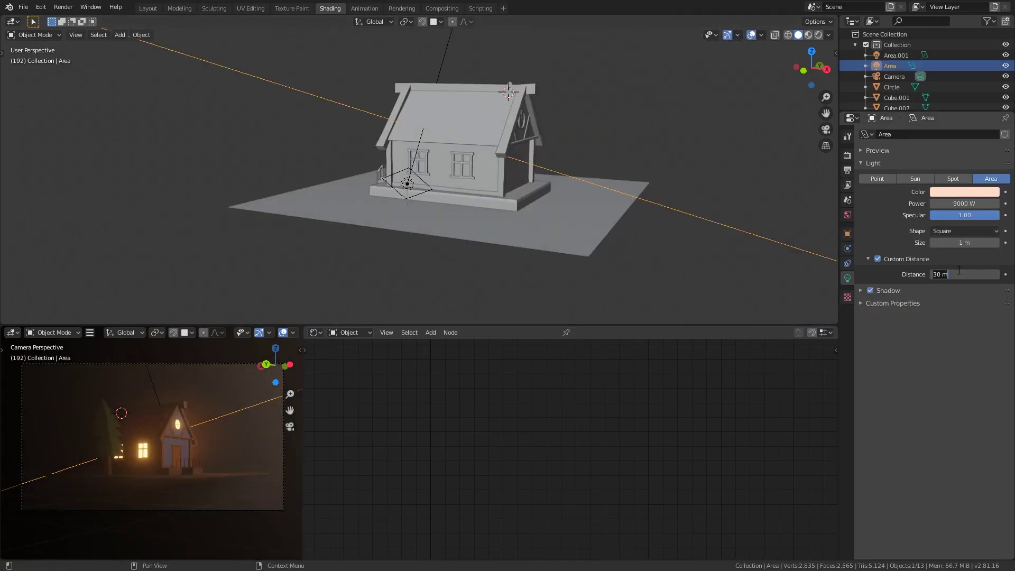
# Add a view-aligned plane and scale it to cover the camera frame.
pyautogui.press('Return')
pyautogui.scroll(-3, 633, 172)
pyautogui.hotkey('shift', 'a')
pyautogui.click(491, 189)
pyautogui.press('KP_0')
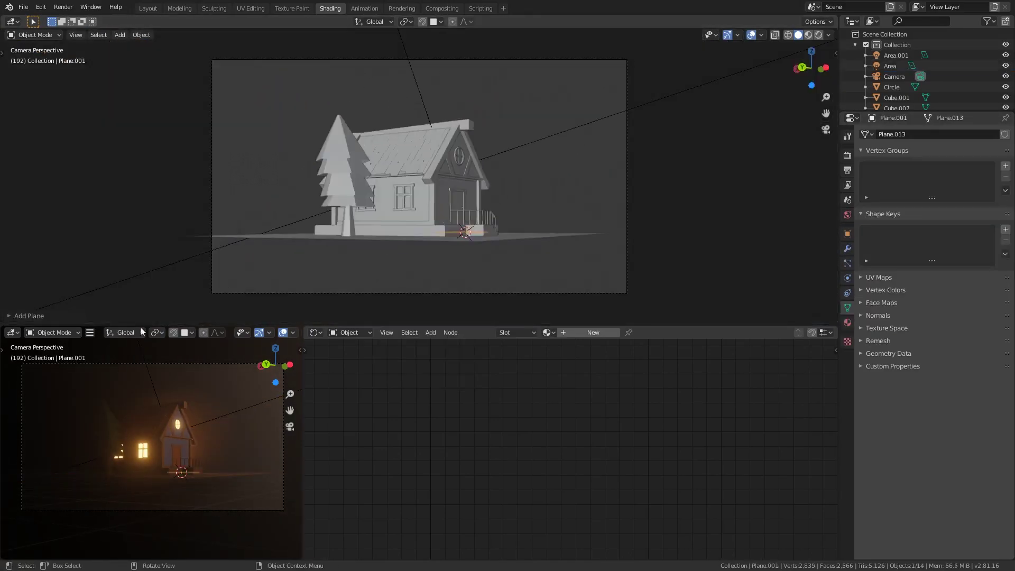
pyautogui.click(111, 247)
pyautogui.click(101, 272)
pyautogui.press('s')
pyautogui.click(726, 253)
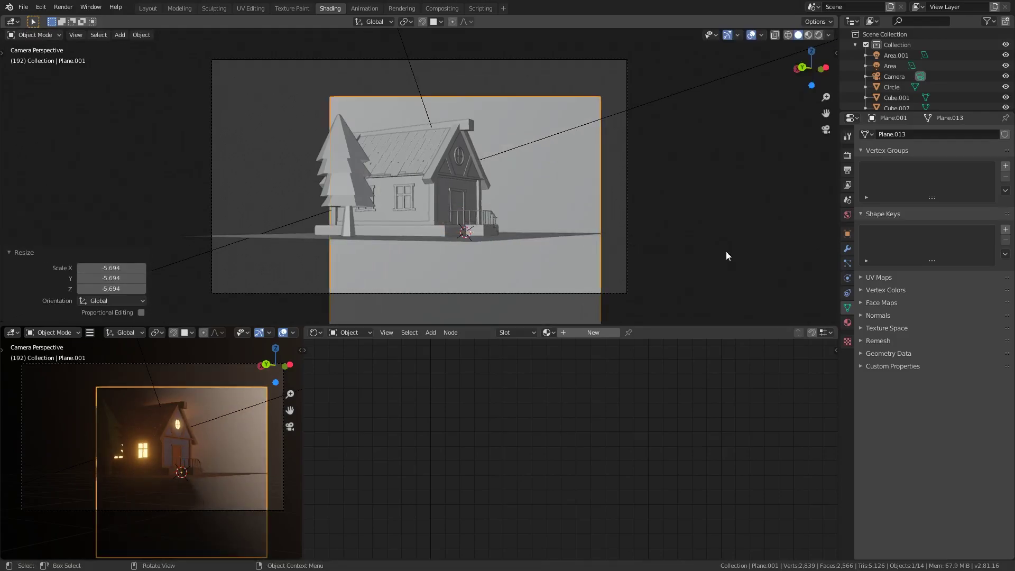
pyautogui.press('s')
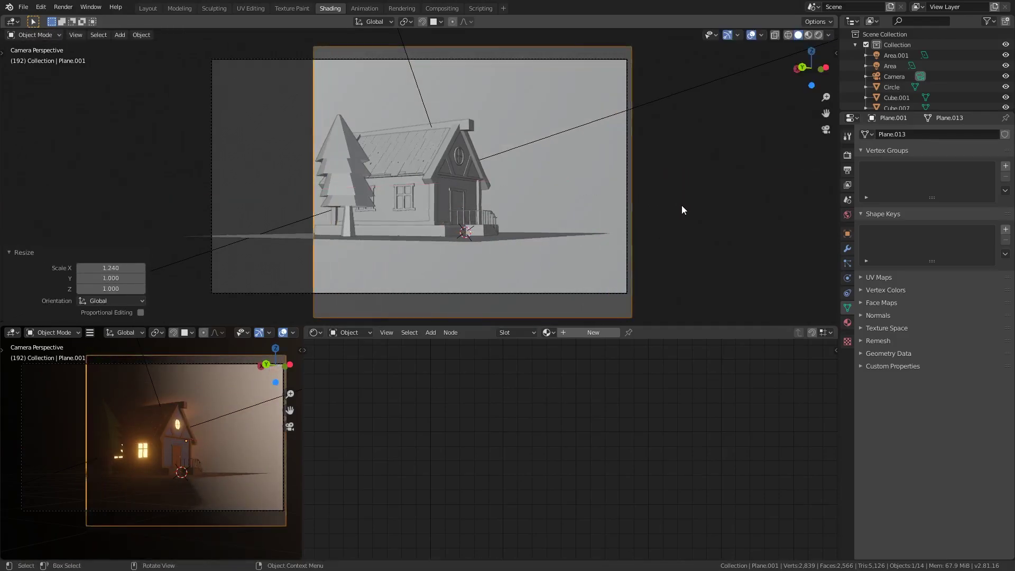
# Create a new material for the plane and add a Principled Volume node.
pyautogui.click(681, 205)
pyautogui.click(593, 332)
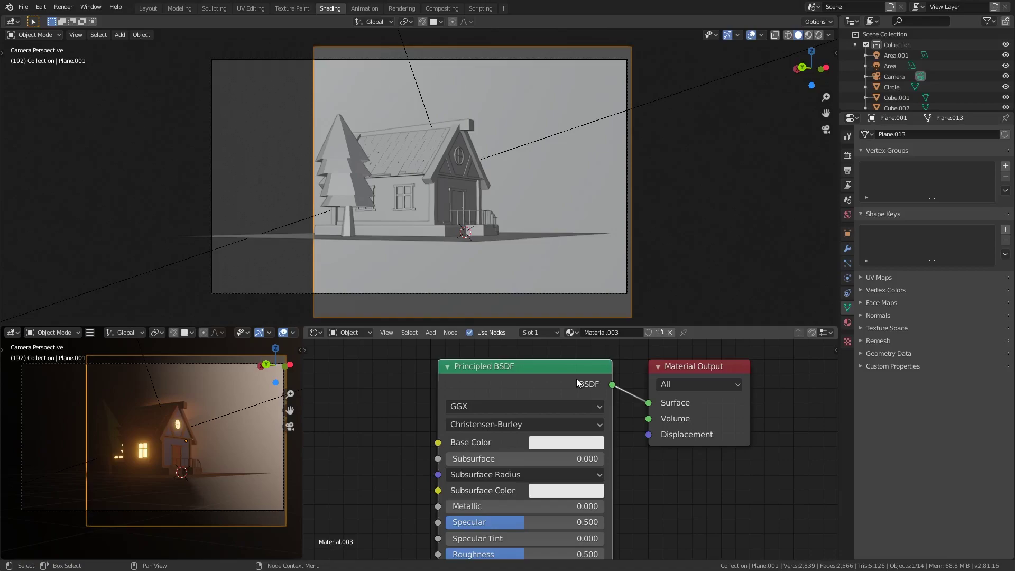
pyautogui.press('x')
pyautogui.hotkey('shift', 'a')
pyautogui.click(613, 393)
pyautogui.write('principled vol')
pyautogui.press('Return')
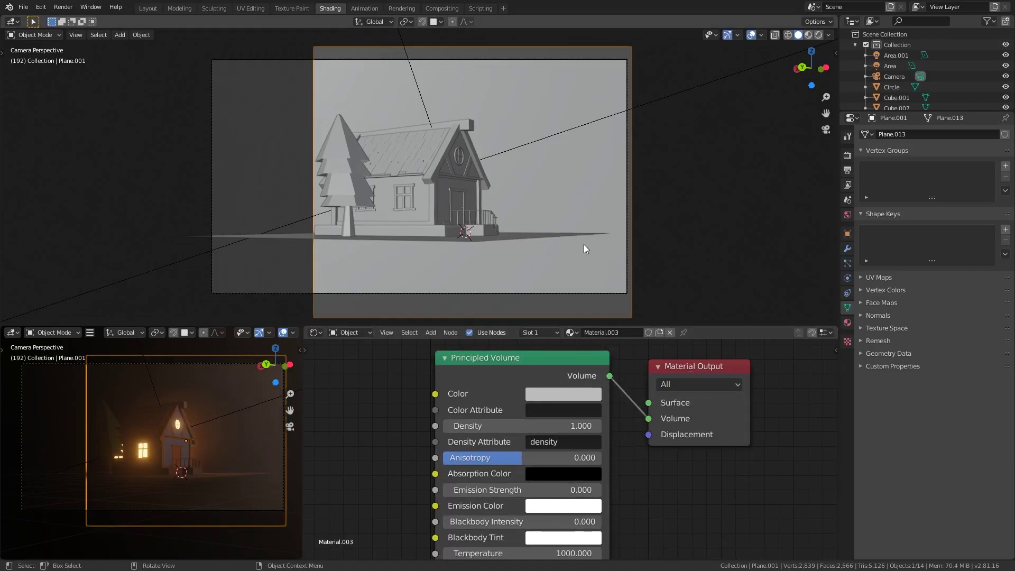
pyautogui.press('Home')
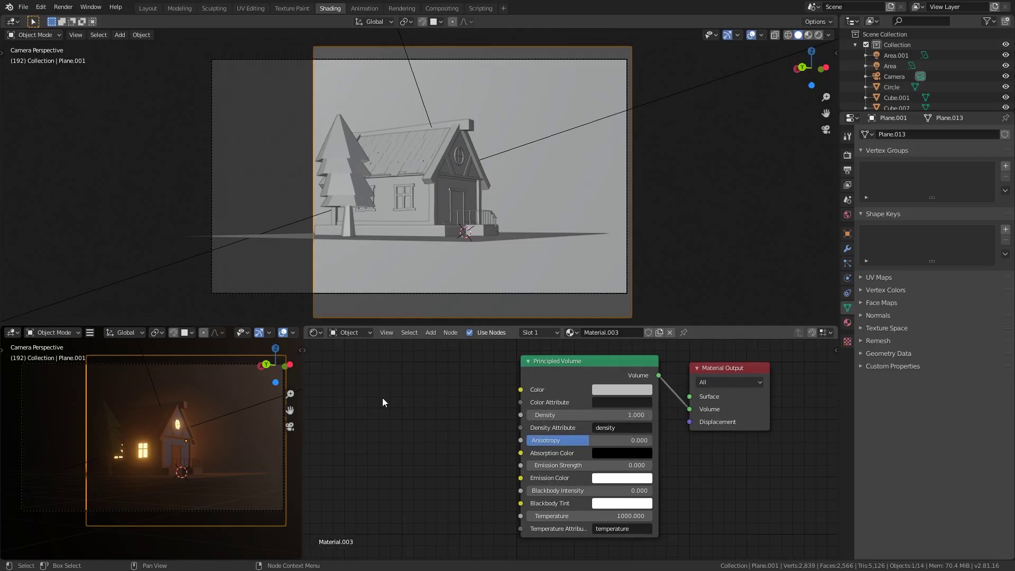
# Link a ColorRamp into a Principled BSDF and shift its dark stop toward the middle.
pyautogui.hotkey('shift', 'a')
pyautogui.write('color ramp')
pyautogui.press('Return')
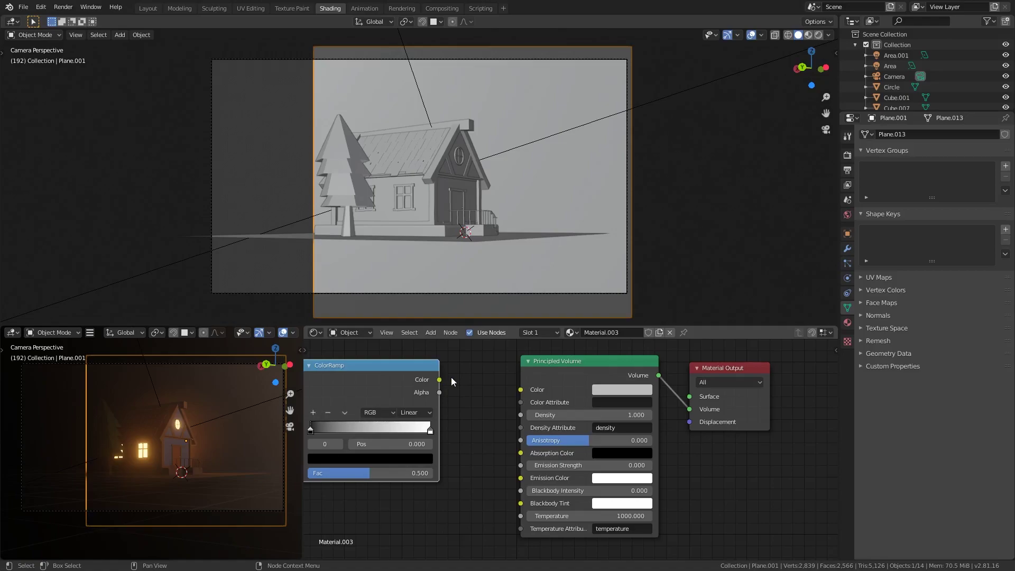
pyautogui.hotkey('shift', 's')
pyautogui.click(560, 386)
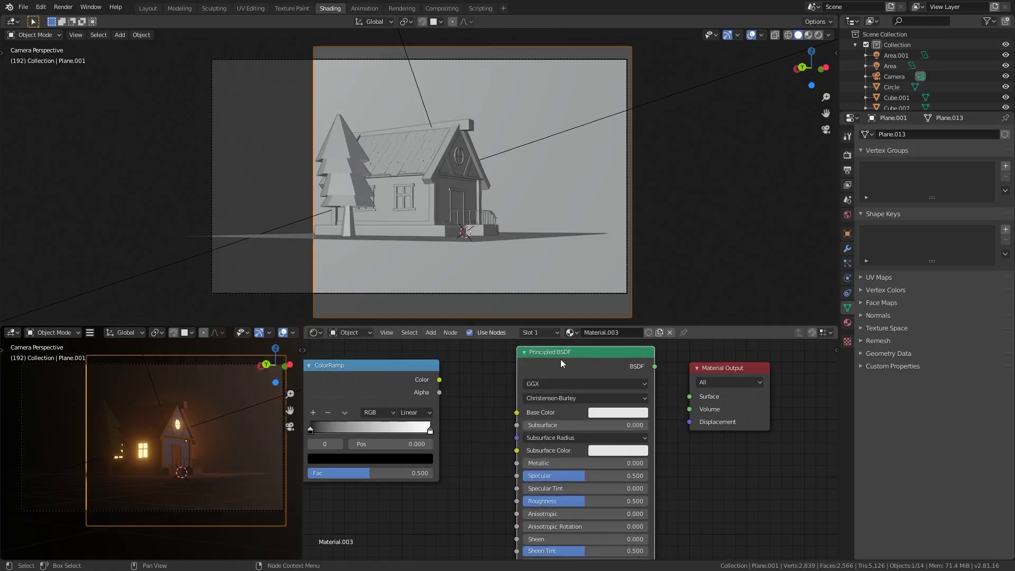
pyautogui.scroll(-1, 509, 458)
pyautogui.moveTo(458, 389); pyautogui.dragTo(548, 532)
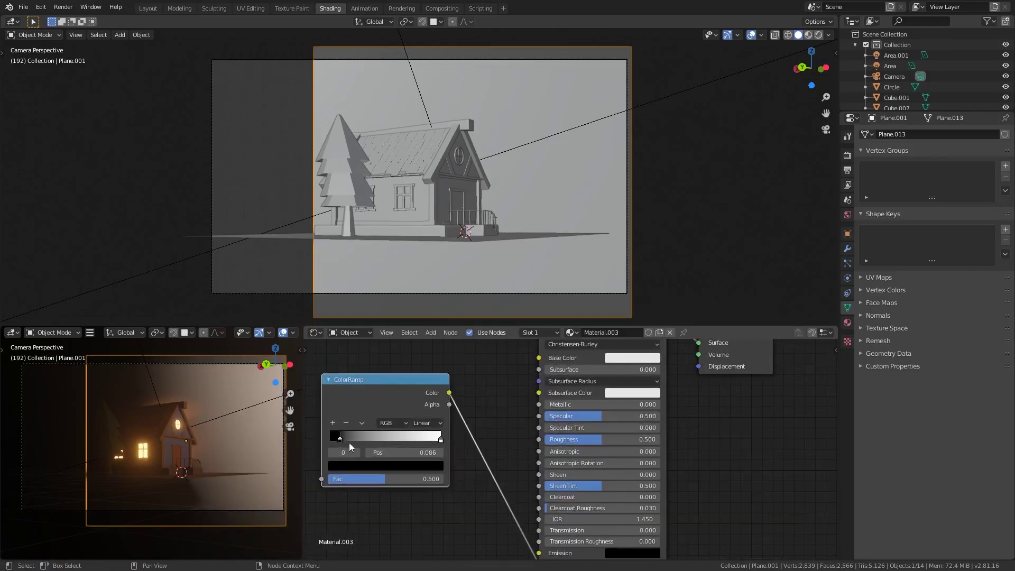
pyautogui.moveTo(349, 443); pyautogui.dragTo(401, 440)
pyautogui.scroll(2, 400, 440)
pyautogui.press('z')
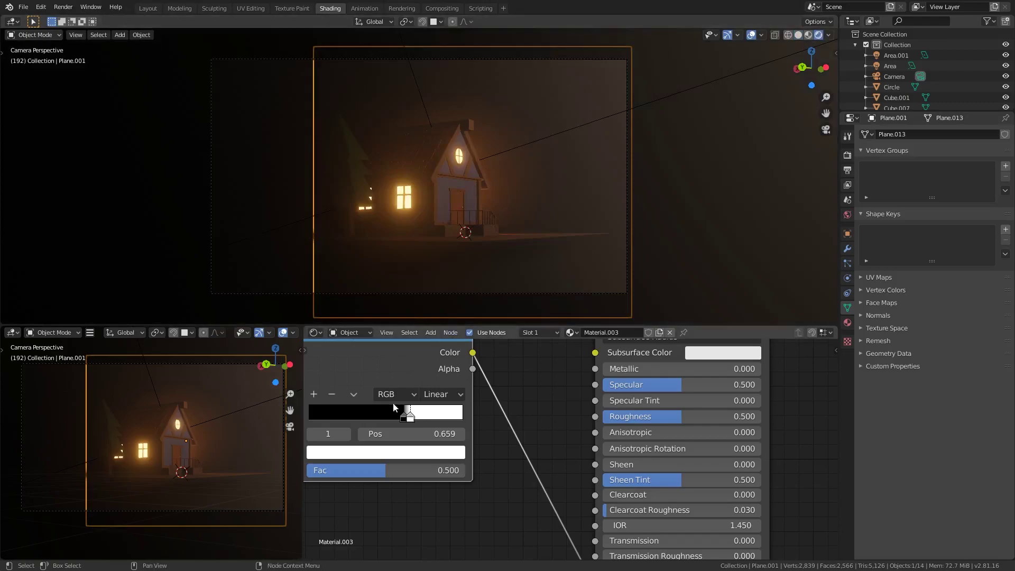
pyautogui.scroll(-2, 411, 423)
# Add a Noise Texture and feed its colour into the ColorRamp Fac.
pyautogui.hotkey('shift', 'a')
pyautogui.click(356, 418)
pyautogui.scroll(1, 533, 461)
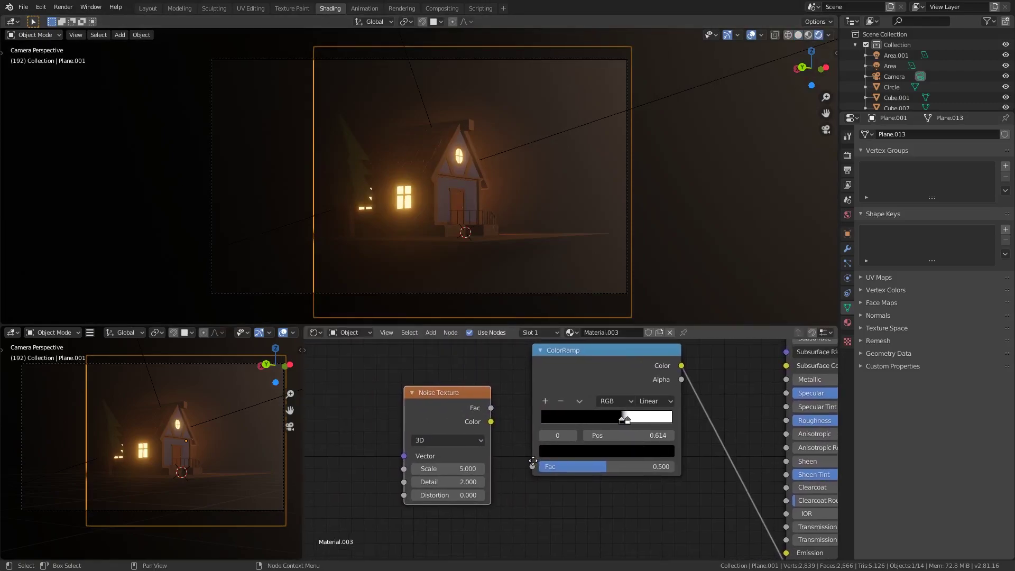
pyautogui.moveTo(492, 422); pyautogui.dragTo(533, 467)
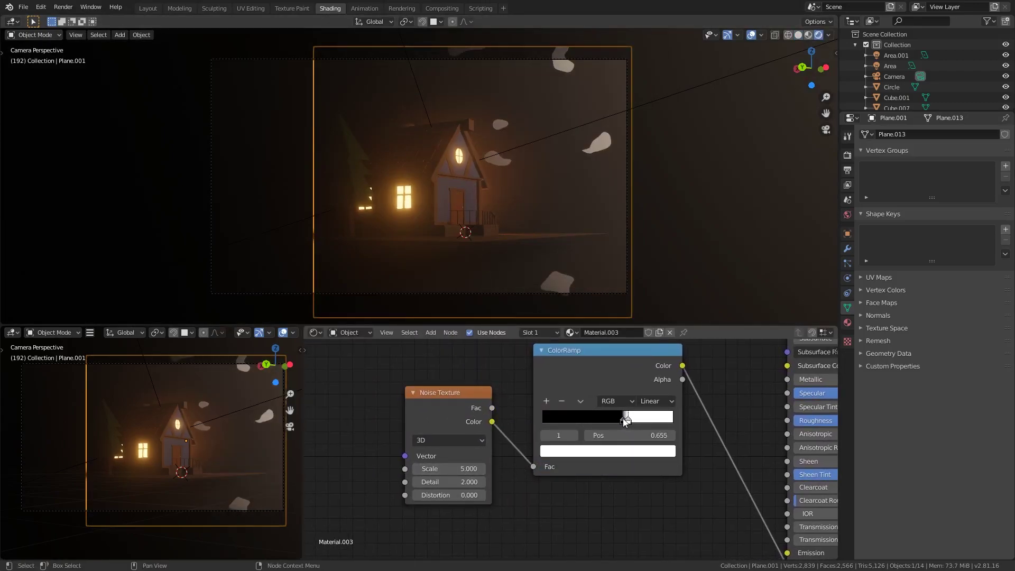
pyautogui.scroll(-1, 473, 450)
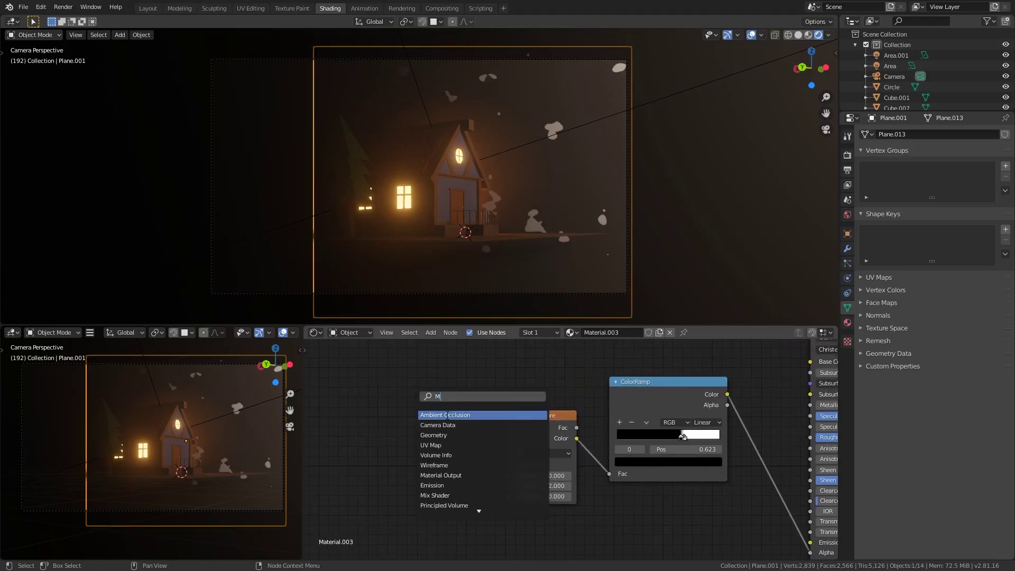
# Add Texture Coordinate and Mapping nodes, then feed Mapping and a second Noise Texture into the Overlay node.
pyautogui.click(417, 427)
pyautogui.scroll(-1, 452, 422)
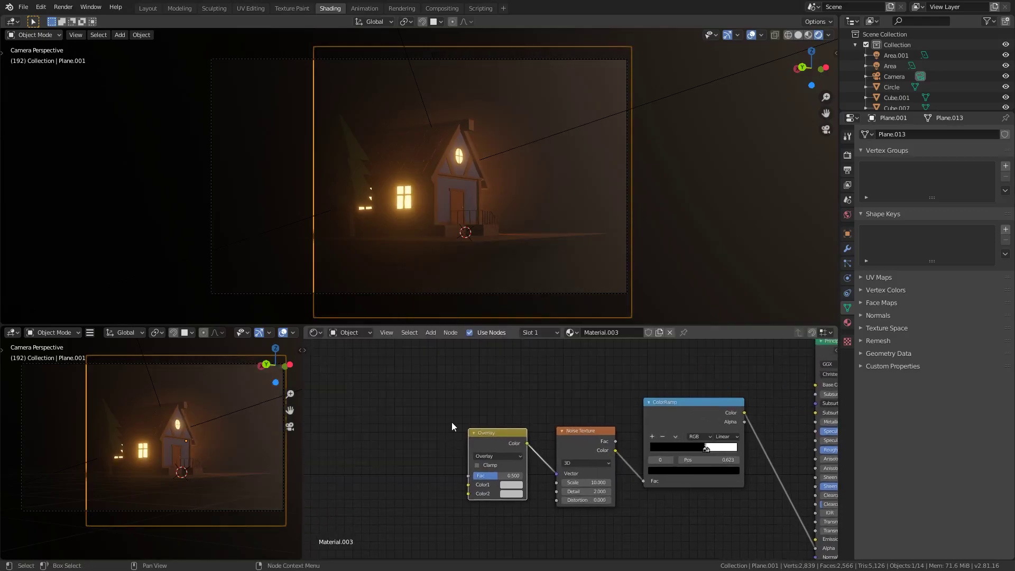
pyautogui.hotkey('ctrl', 't')
pyautogui.moveTo(577, 454); pyautogui.dragTo(573, 448)
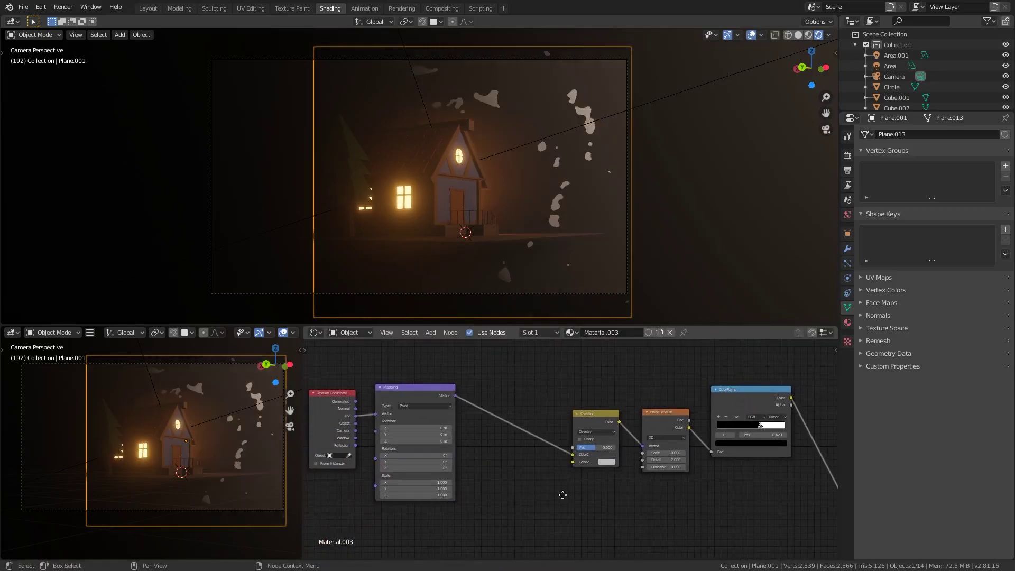
pyautogui.hotkey('shift', 'd')
pyautogui.moveTo(517, 483); pyautogui.dragTo(567, 448)
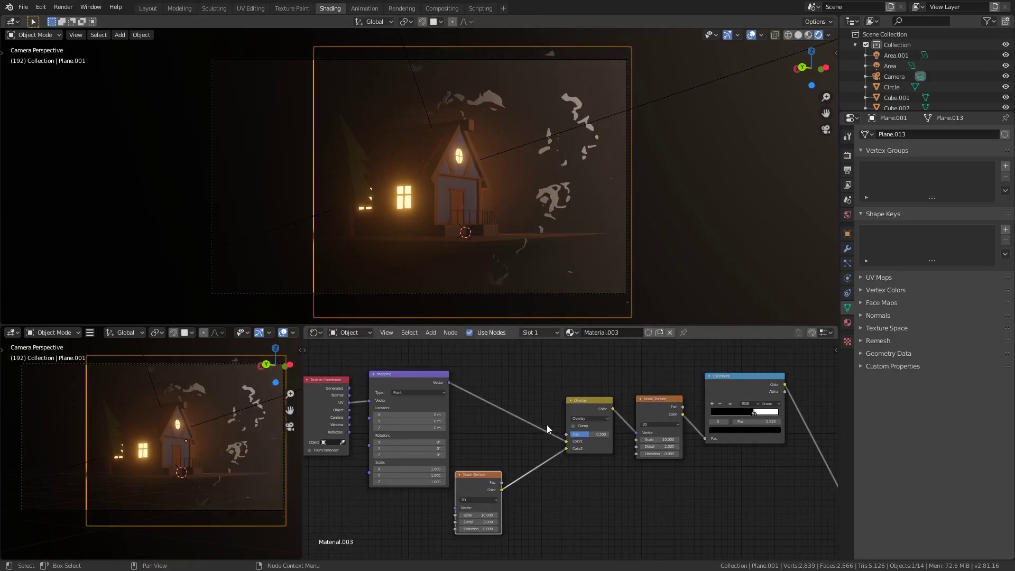
pyautogui.keyDown('ctrl'); pyautogui.hscroll(5, 558, 427); pyautogui.keyUp('ctrl')
# Make the ember material's emission colour a bright, saturated orange with a high Value.
pyautogui.click(635, 504)
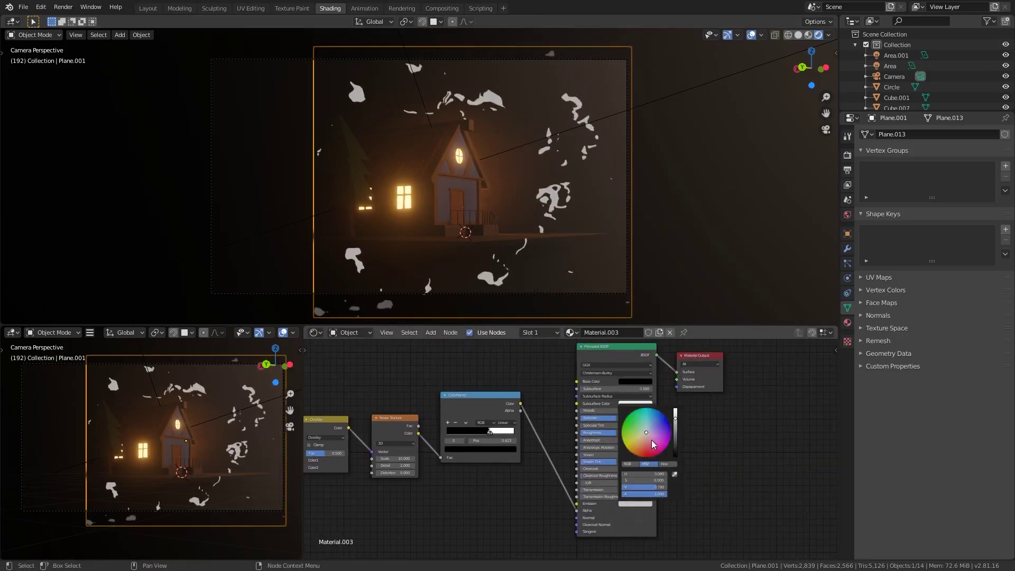
pyautogui.scroll(3, 686, 444)
pyautogui.moveTo(696, 442); pyautogui.dragTo(696, 445)
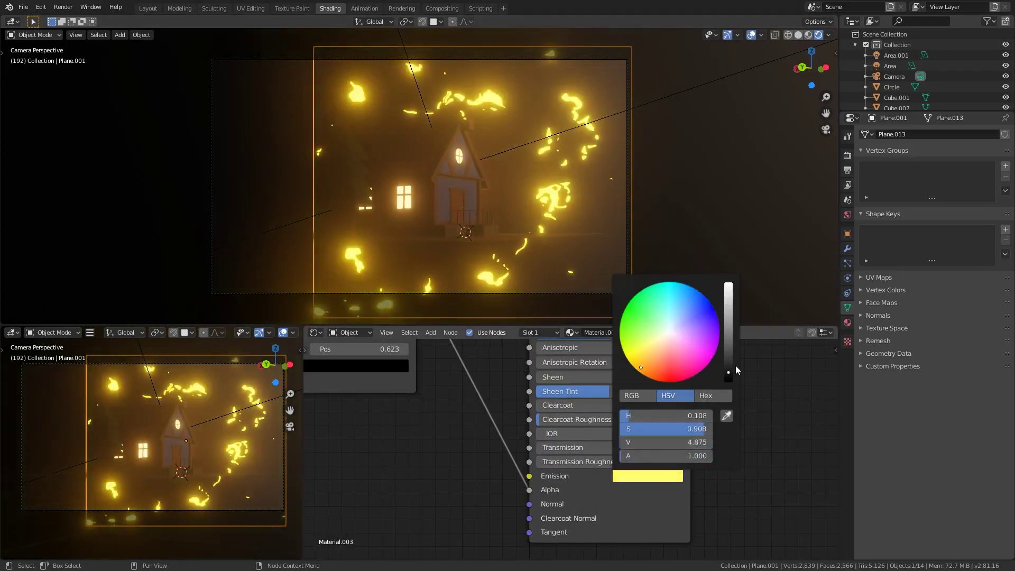
pyautogui.moveTo(728, 372); pyautogui.dragTo(729, 352)
pyautogui.click(644, 366)
pyautogui.press('Return')
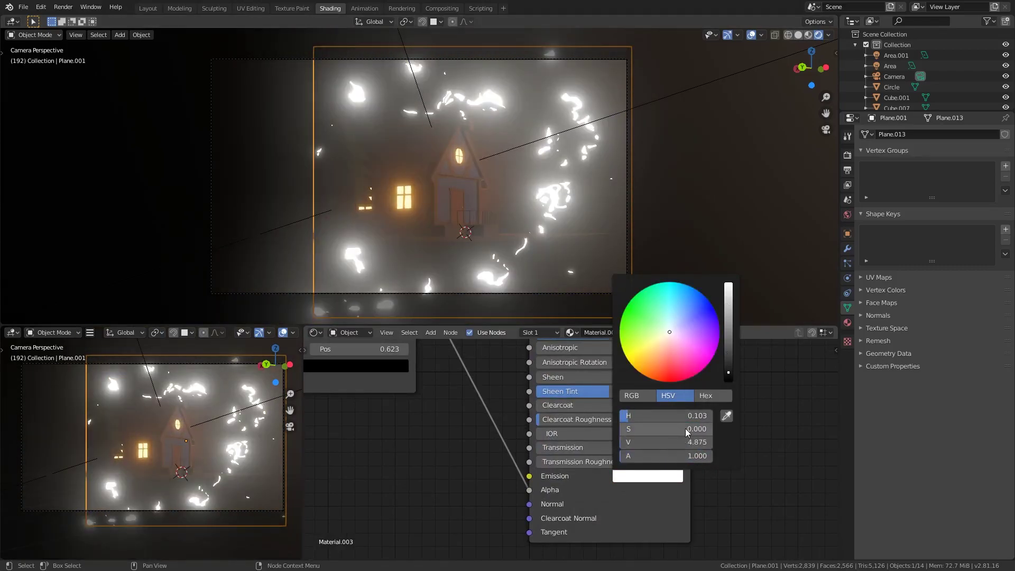
# Tighten the ColorRamp stops to about position 0.641 so only small glowing specks remain.
pyautogui.scroll(-3, 661, 423)
pyautogui.scroll(-2, 688, 423)
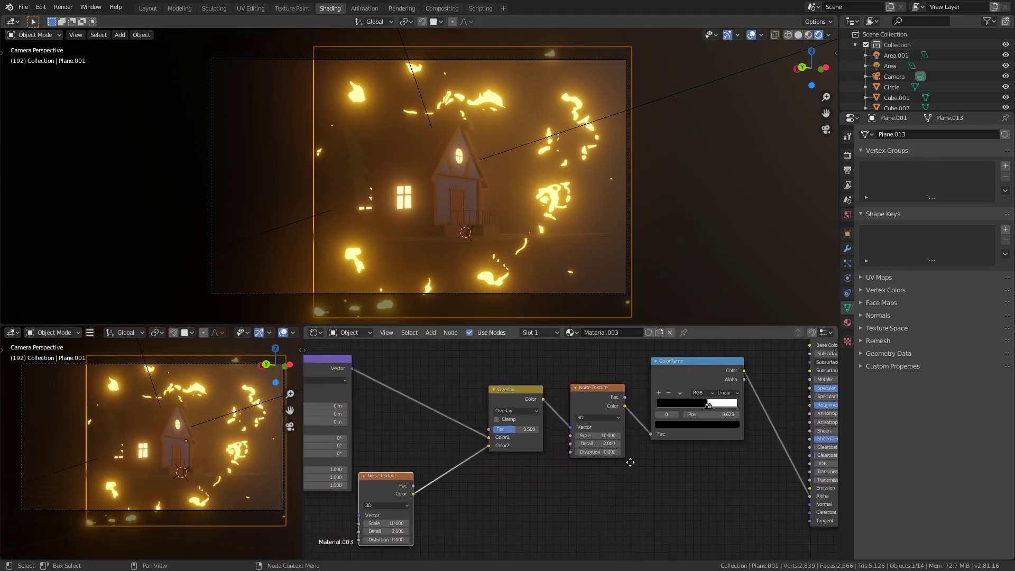
pyautogui.moveTo(709, 405); pyautogui.dragTo(712, 405)
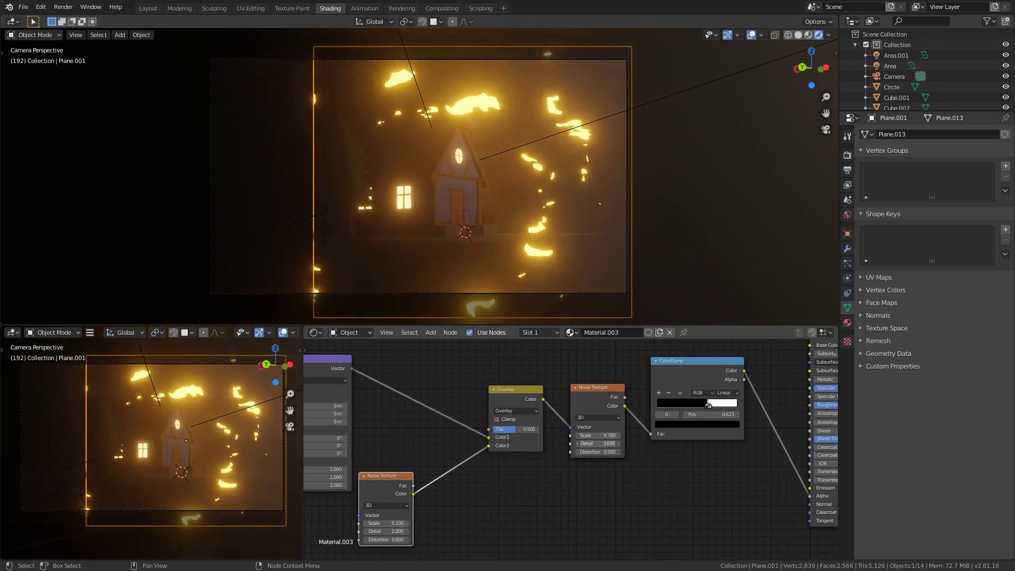
pyautogui.scroll(2, 712, 405)
pyautogui.scroll(3, 712, 405)
pyautogui.moveTo(567, 467); pyautogui.dragTo(575, 465)
# Scale the ember plane down slightly and move it to a new position around the house.
pyautogui.moveTo(483, 246); pyautogui.dragTo(579, 202, button='middle')
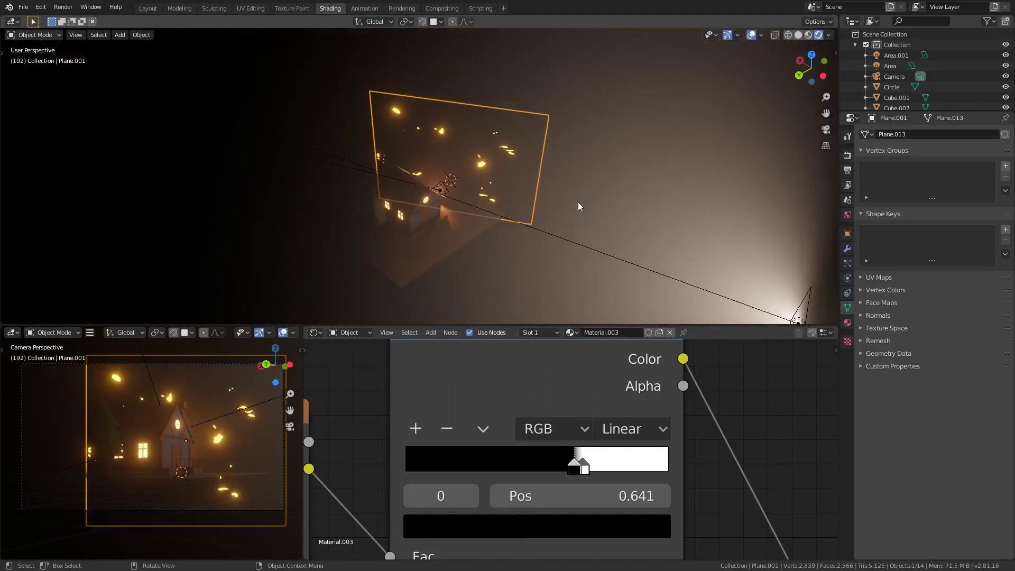
pyautogui.press('s')
pyautogui.click(622, 188)
pyautogui.press('g')
pyautogui.click(614, 224)
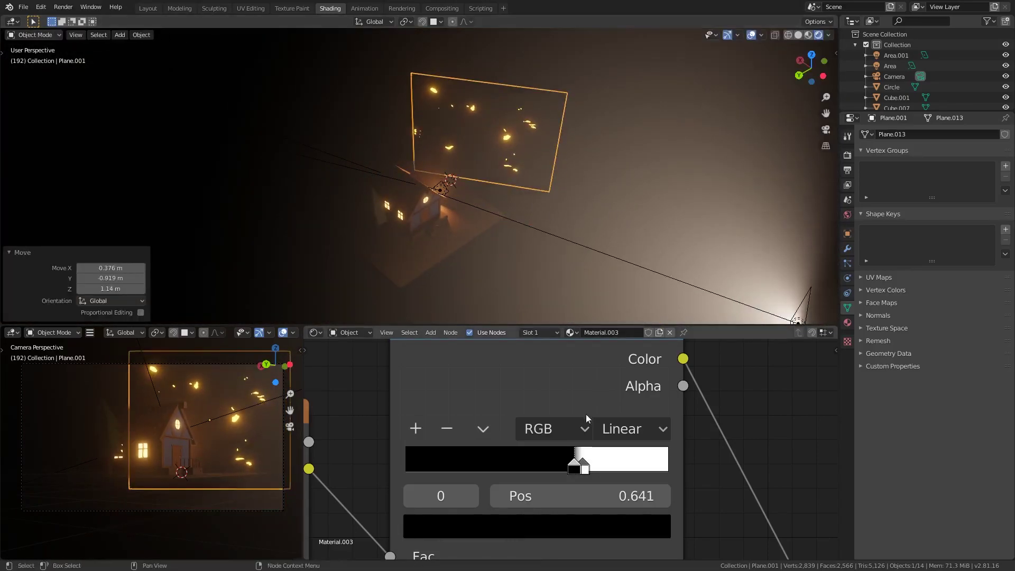
pyautogui.scroll(-3, 586, 414)
# Try a duplicate of the ember plane, review the noise nodes, then undo the copy.
pyautogui.hotkey('shift', 'd')
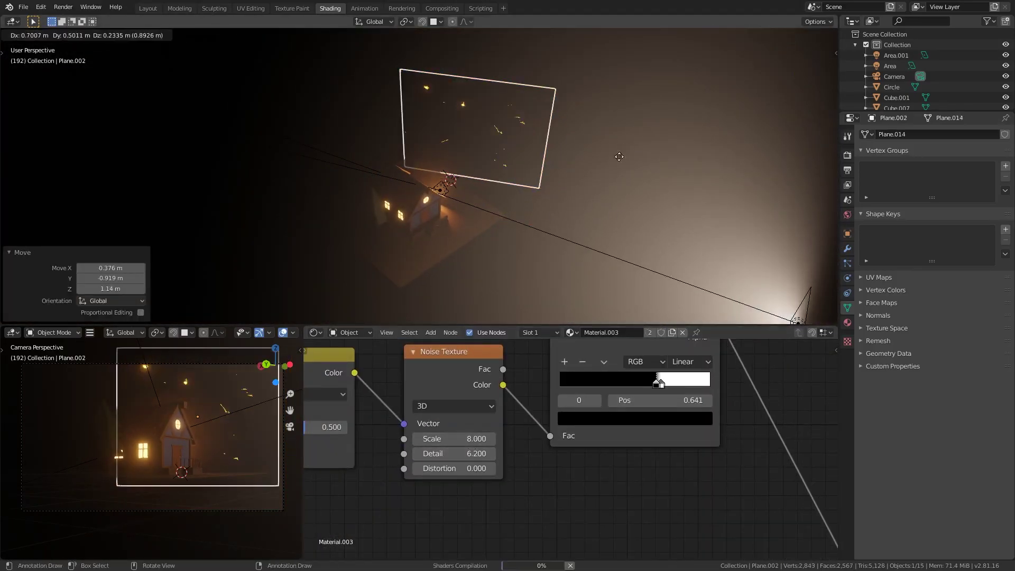
pyautogui.click(556, 141)
pyautogui.press('a')
pyautogui.hotkey('alt', 'a')
pyautogui.moveTo(370, 476); pyautogui.dragTo(502, 444, button='middle')
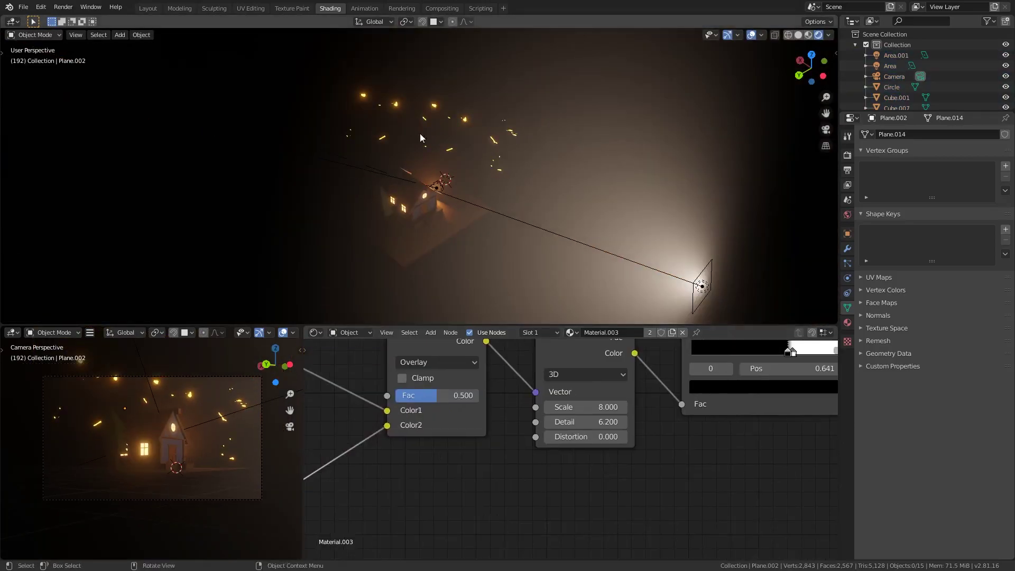
pyautogui.moveTo(582, 450); pyautogui.dragTo(471, 476, button='middle')
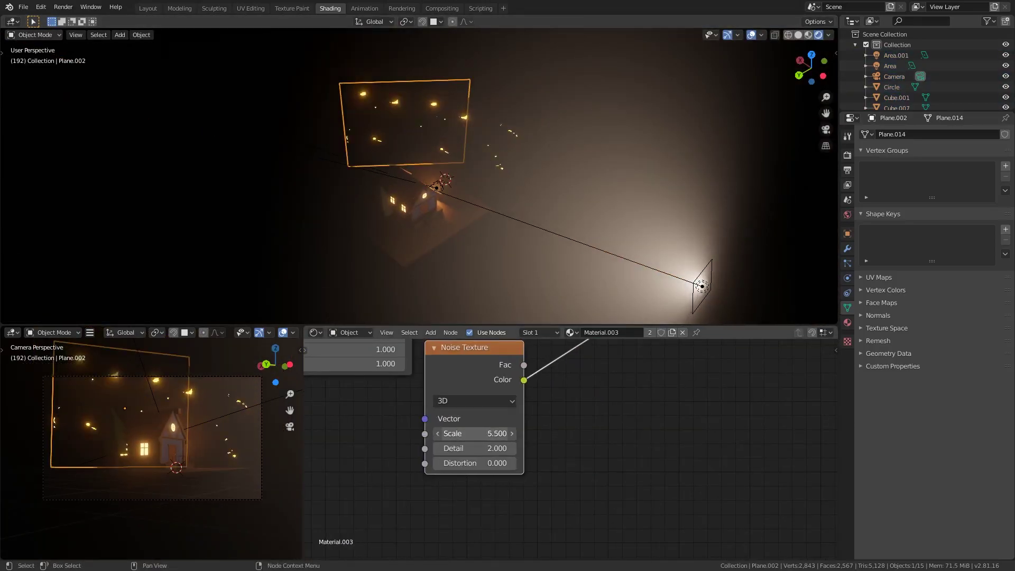
pyautogui.hotkey('ctrl', 'z')
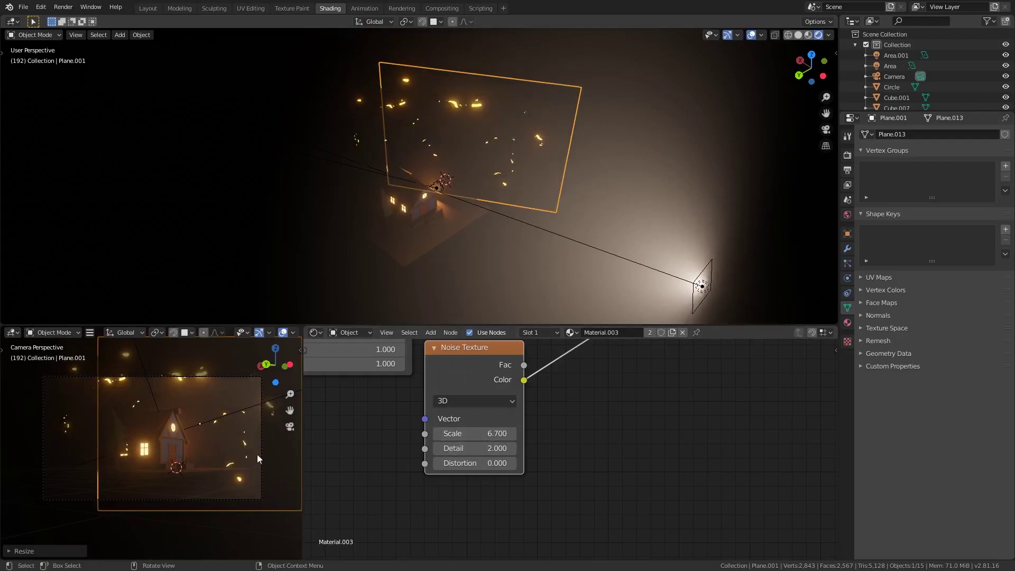
# Scale the ember plane down a little more and select the orange area light.
pyautogui.press('s')
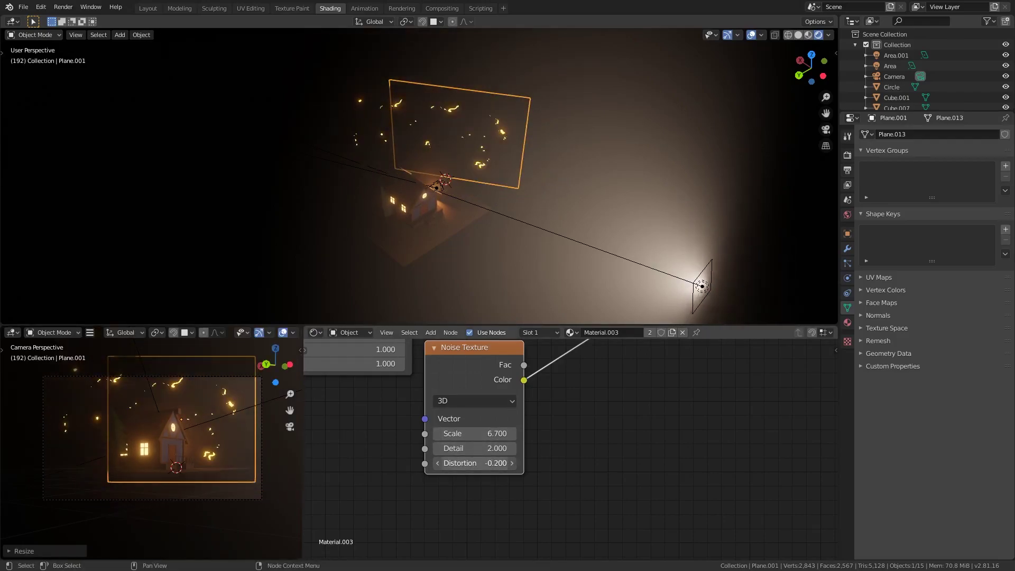
pyautogui.moveTo(475, 463); pyautogui.dragTo(674, 448, button='middle')
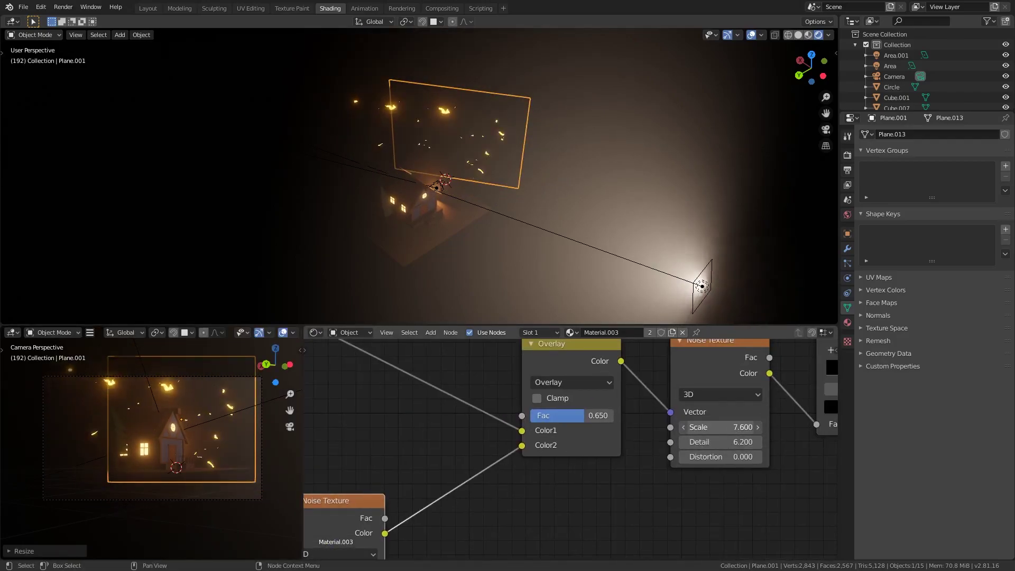
pyautogui.click(556, 227)
# Turn the orange area light slightly and raise its power to 2000 W.
pyautogui.moveTo(556, 226); pyautogui.dragTo(505, 231, button='middle')
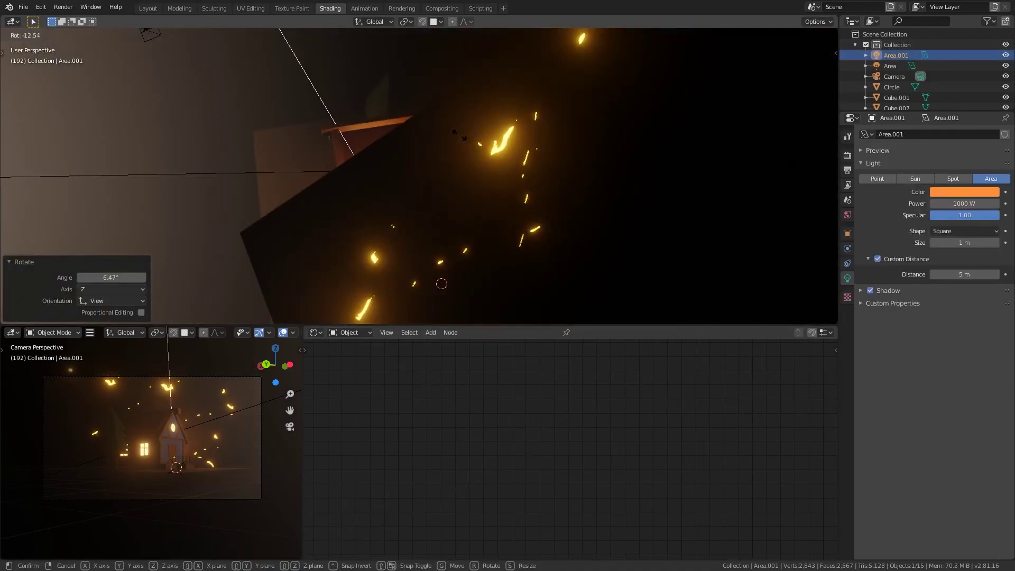
pyautogui.click(971, 204)
pyautogui.write('00')
pyautogui.press('Return')
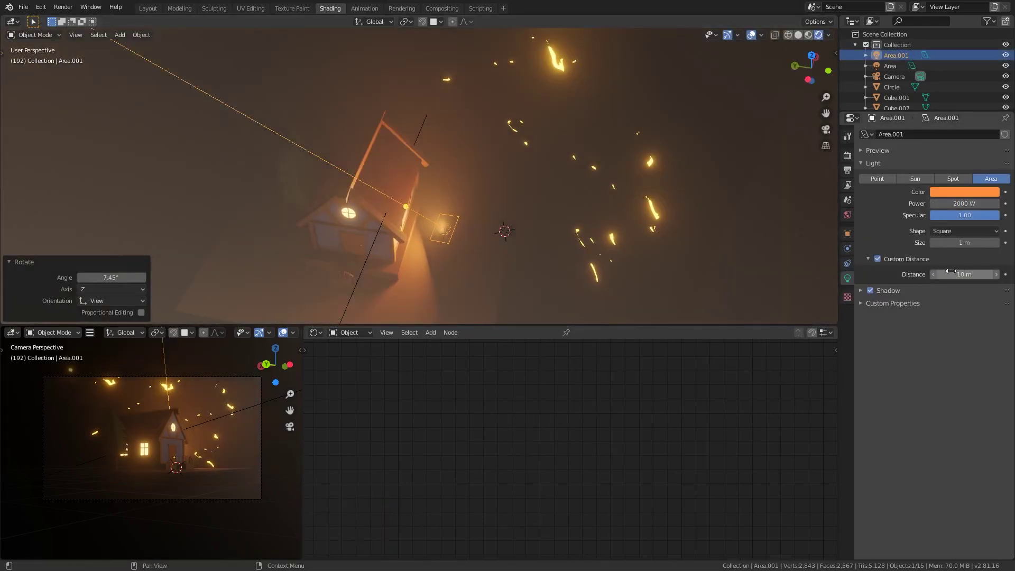
# Check the camera view full screen, then return to the normal split layout.
pyautogui.press('KP_0')
pyautogui.hotkey('ctrl', 'space')
pyautogui.press('g')
pyautogui.press('Escape')
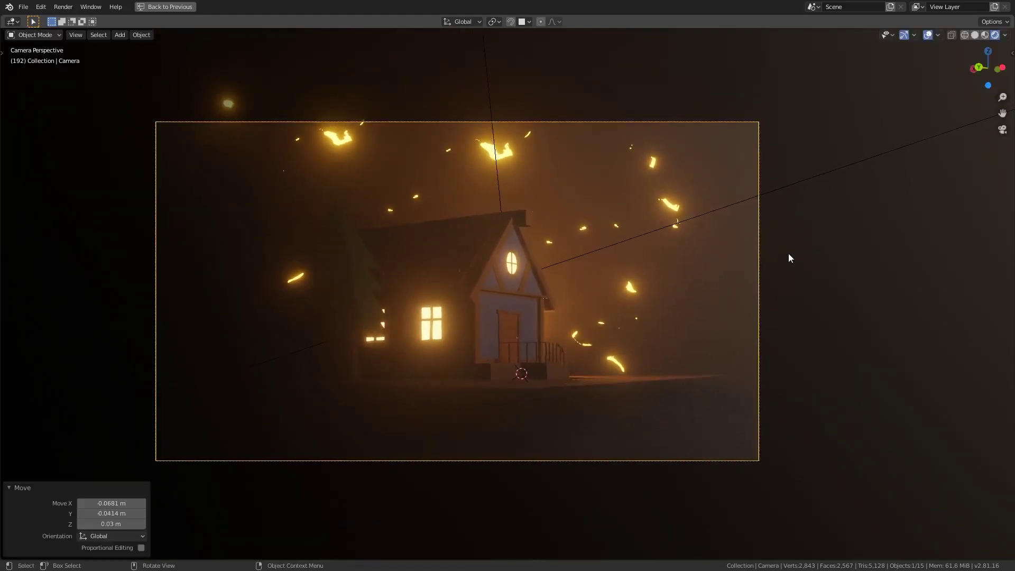
pyautogui.hotkey('ctrl', 'space')
# Select the wooden plank and house wall, inspecting the wall material's base colour.
pyautogui.click(442, 204)
pyautogui.click(848, 323)
pyautogui.click(317, 222)
pyautogui.scroll(4, 624, 476)
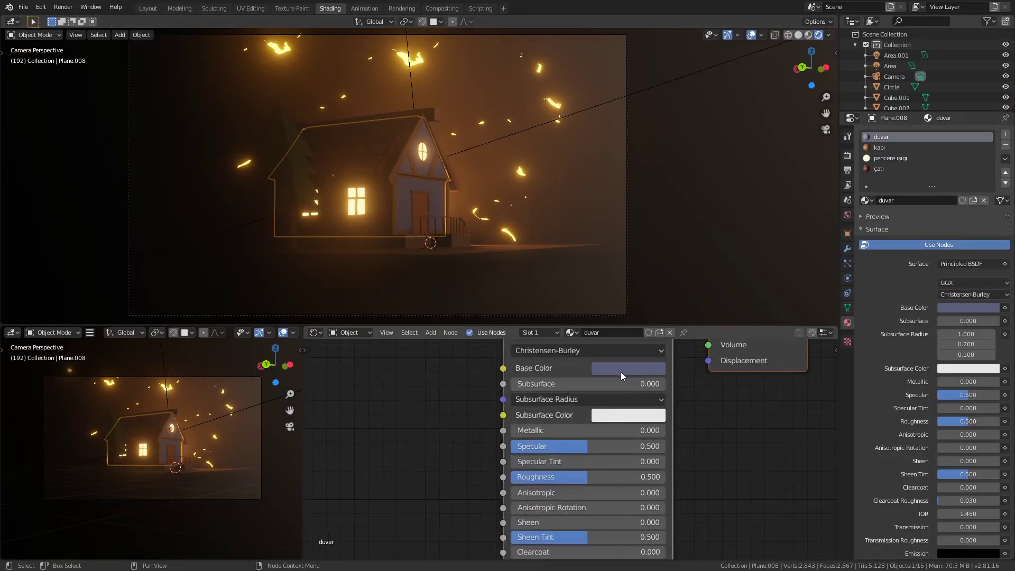
pyautogui.click(629, 368)
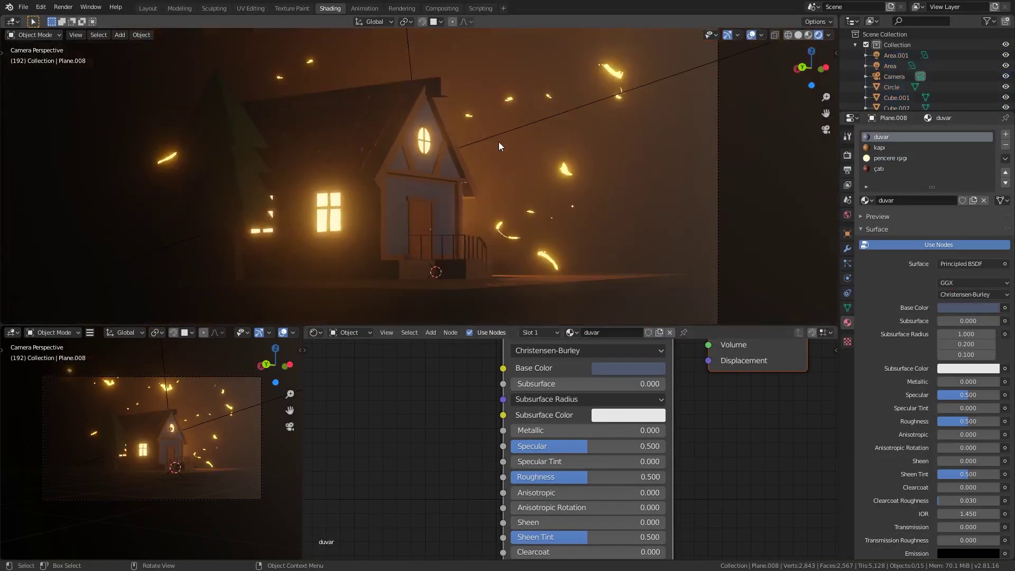
pyautogui.moveTo(500, 142)
pyautogui.mouseDown(button='middle')
pyautogui.moveTo(491, 188)
pyautogui.moveTo(496, 162)
pyautogui.moveTo(477, 176)
pyautogui.moveTo(483, 143)
pyautogui.moveTo(563, 213)
pyautogui.moveTo(534, 185)
pyautogui.moveTo(571, 275)
pyautogui.mouseUp(button='middle')
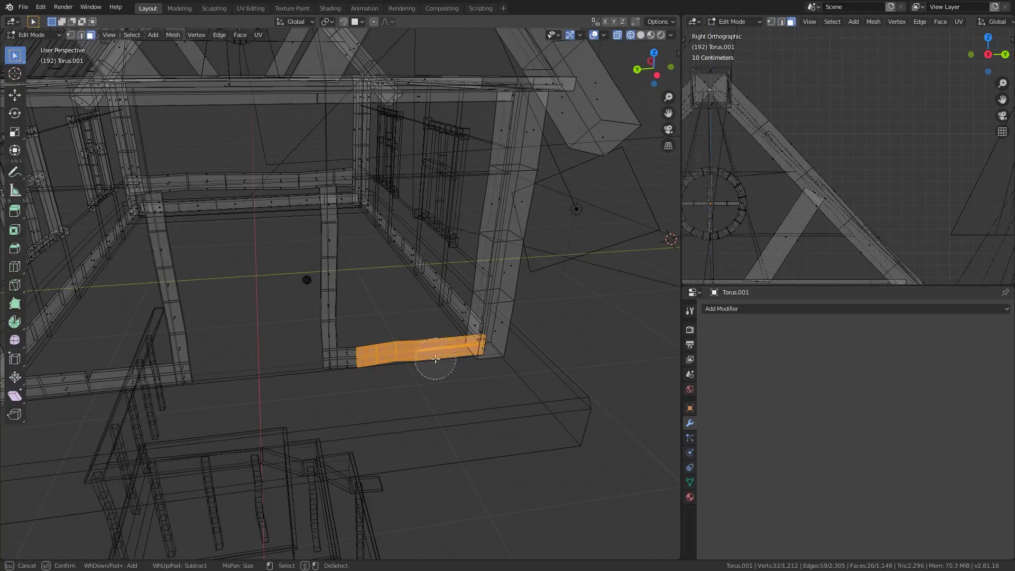
# Duplicate the plank faces, raise the copy about 0.87 m in Z, and tilt it, checking from the side.
pyautogui.hotkey('shift', 'z')
pyautogui.hotkey('shift', 'z')
pyautogui.hotkey('shift', 'z')
pyautogui.hotkey('shift', 'd')
pyautogui.press('z')
pyautogui.click(610, 208)
pyautogui.press('r')
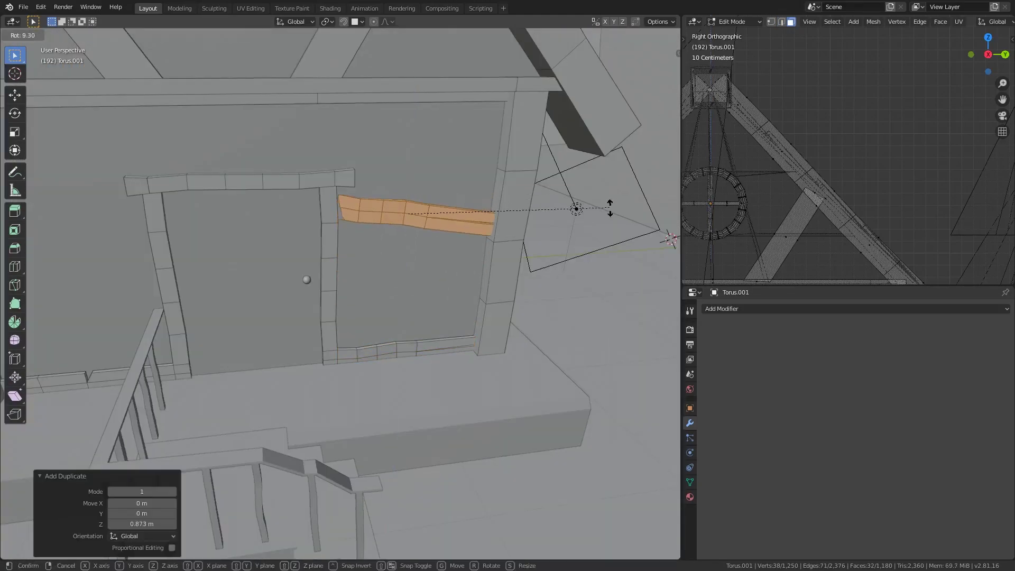
pyautogui.press('ctrl+KP_3')
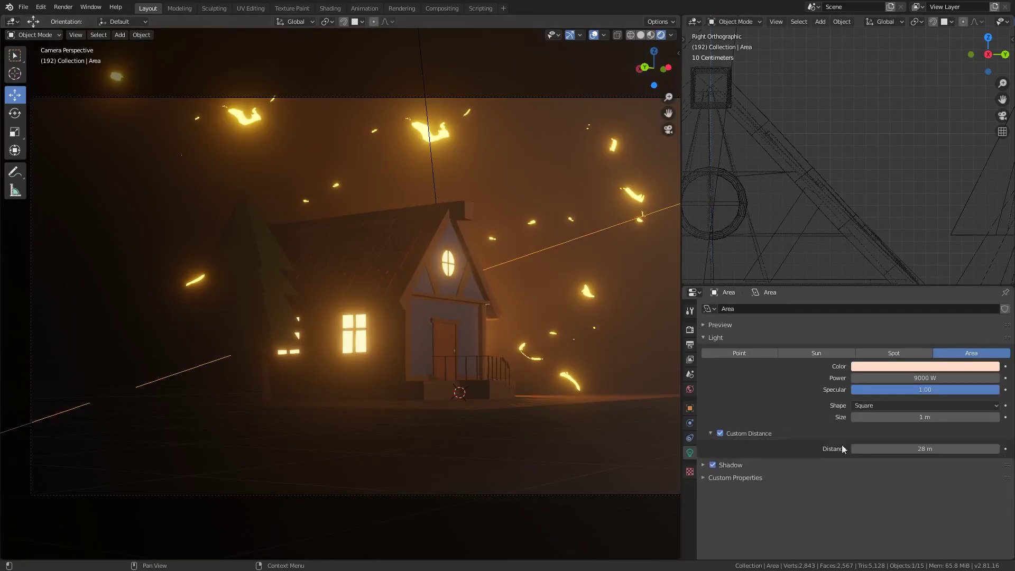
# Set the area light's custom distance to 28 m, then nudge the camera slightly.
pyautogui.write('8')
pyautogui.press('Return')
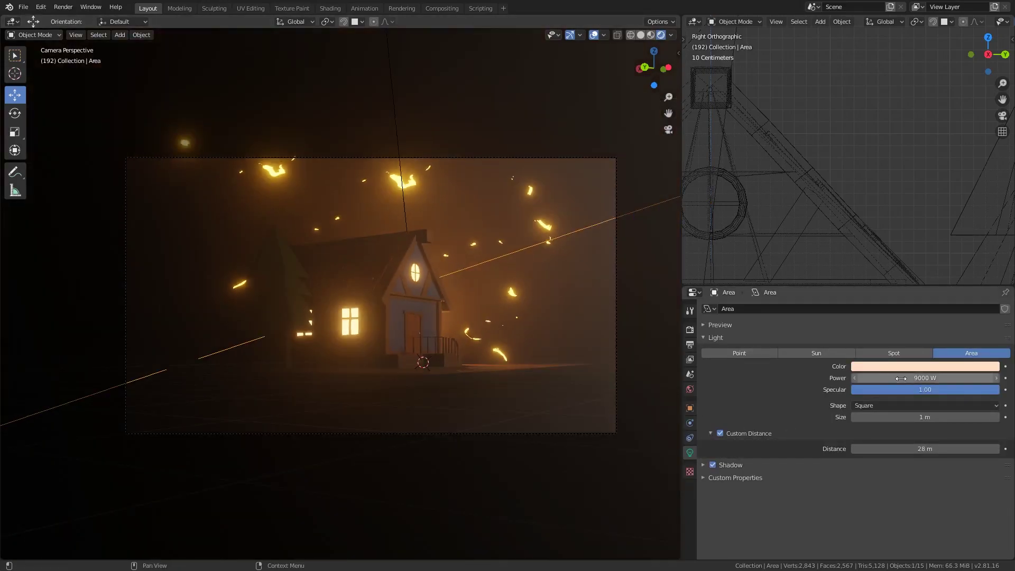
pyautogui.moveTo(503, 433); pyautogui.dragTo(496, 445)
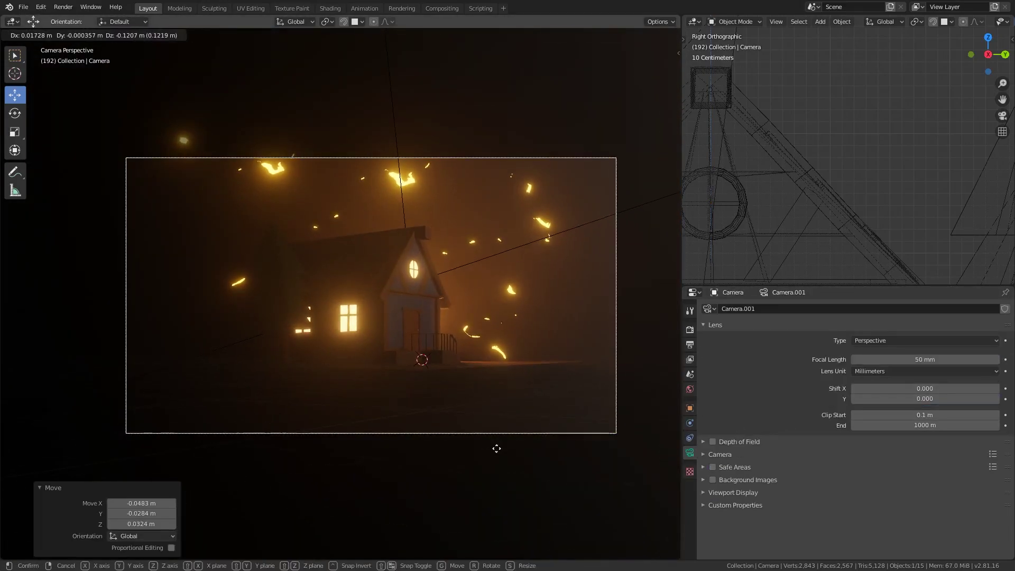
pyautogui.press('r')
pyautogui.press('r')
pyautogui.press('Escape')
pyautogui.hotkey('ctrl', 'z')
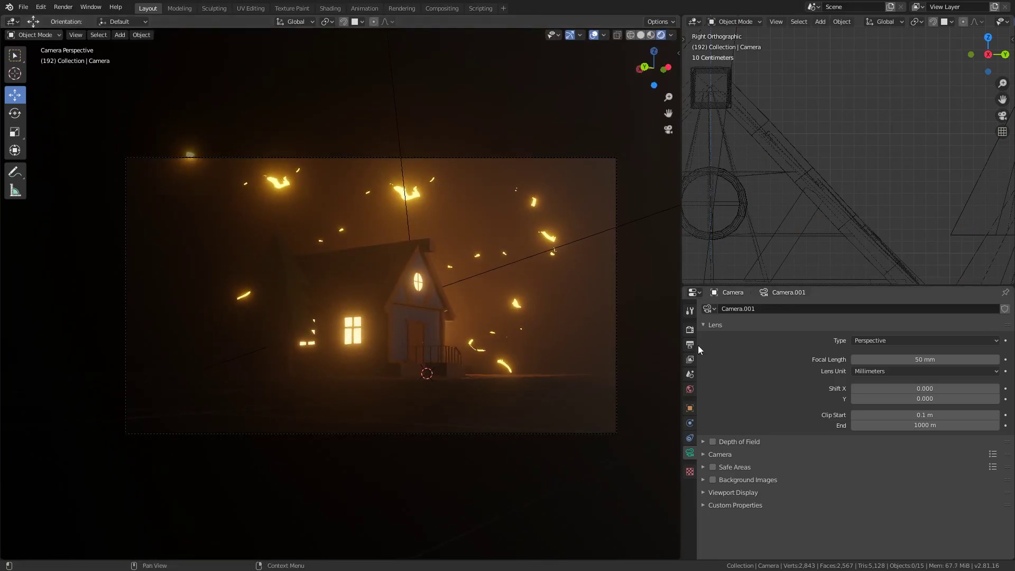